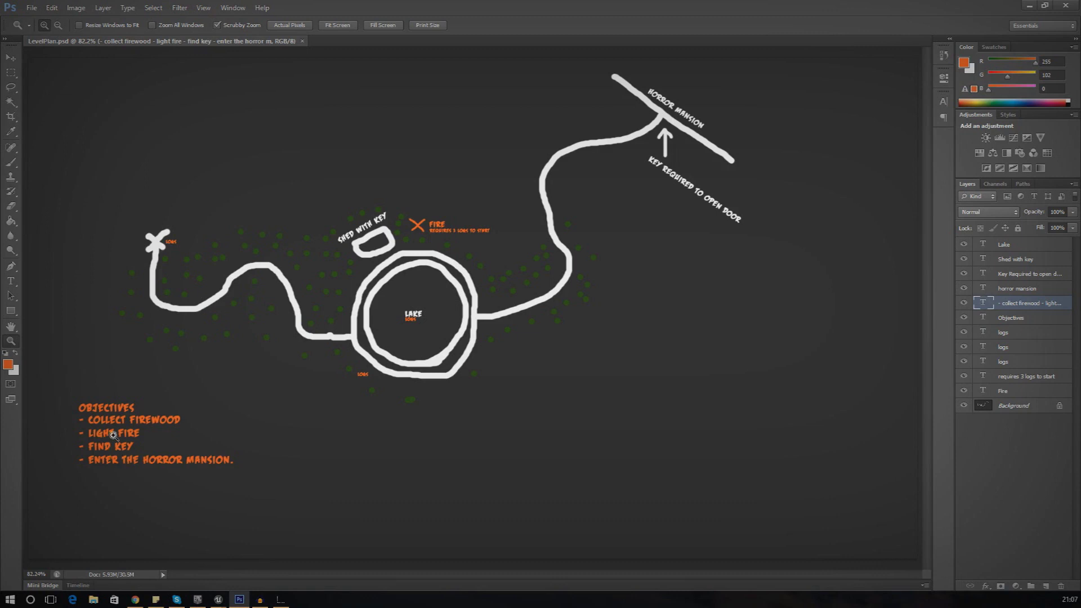
Examine the objectives list on the level plan, then return to the full view of the plan.
left_click(82, 408)
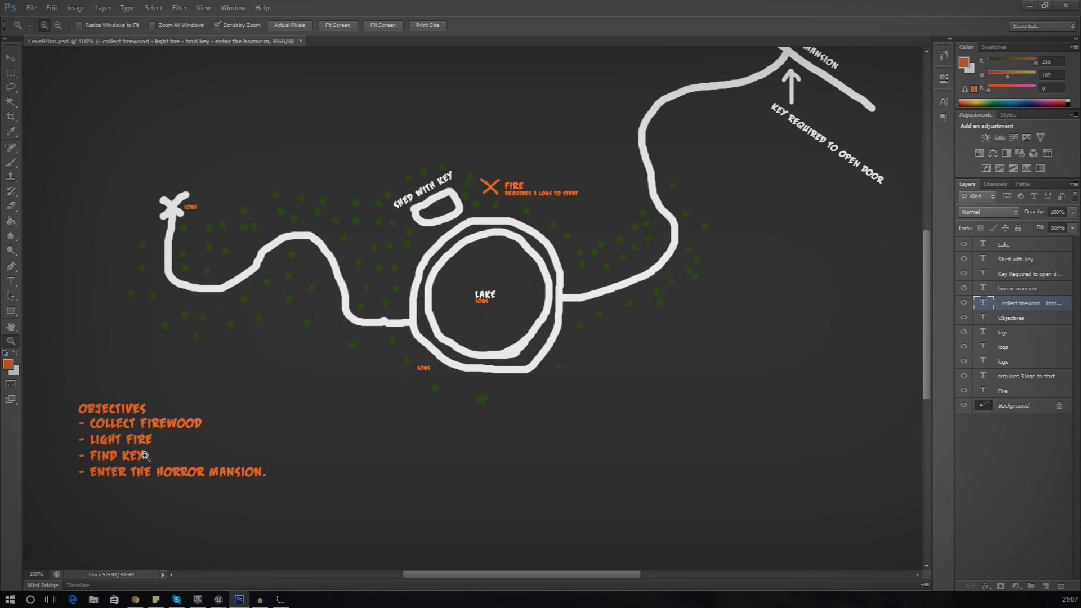
right_click(718, 239)
left_click(724, 246)
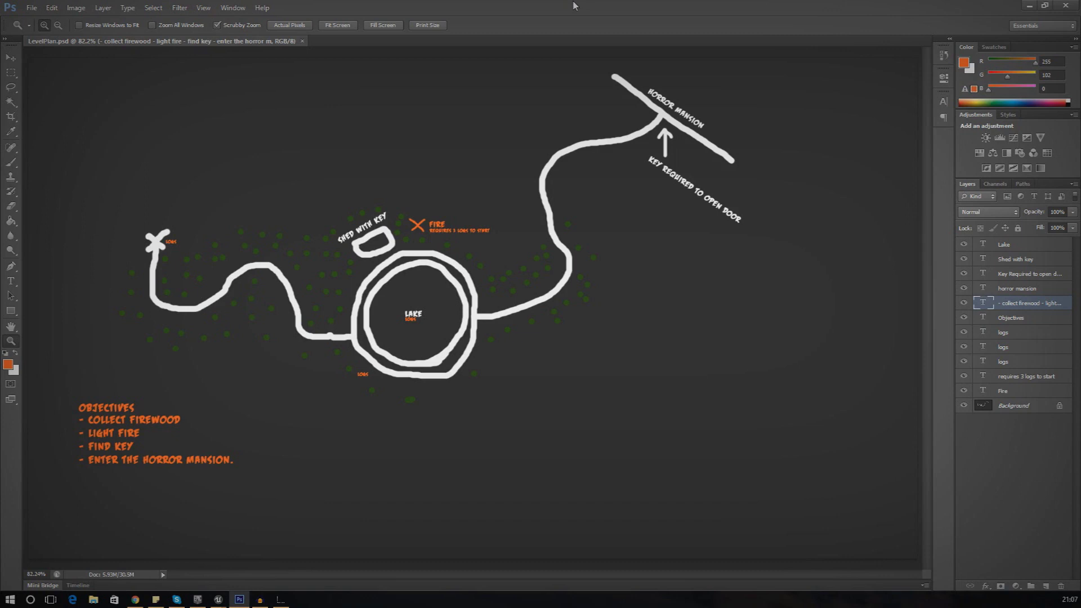
Switch to the SurvivalHorror level in Unreal Editor and play-test it by running along the path to the lake.
left_click_drag(575, 5, 1080, 211)
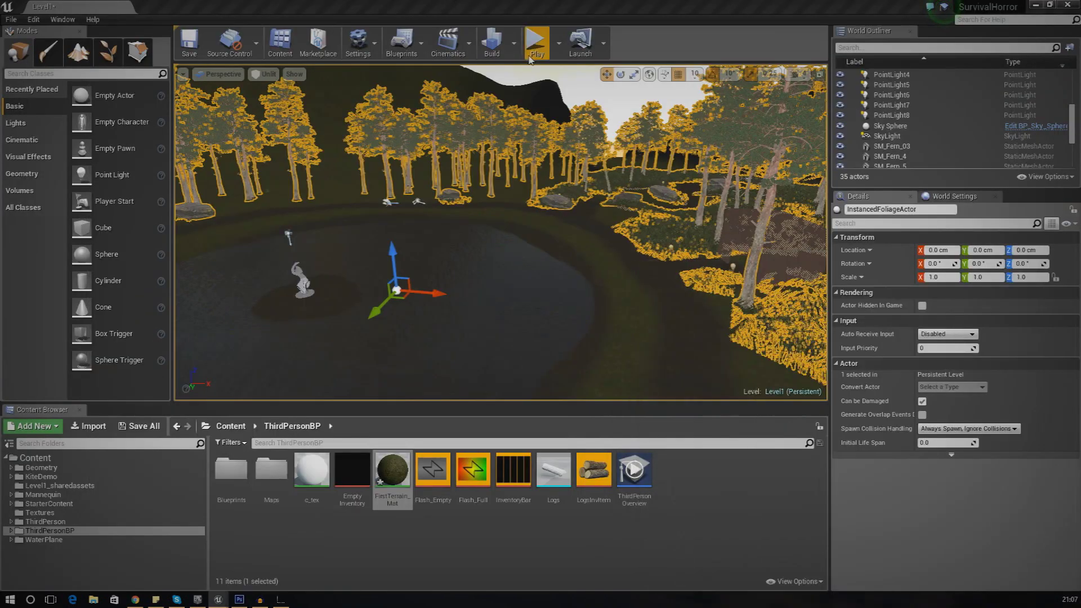
left_click(533, 43)
key("shift+w")
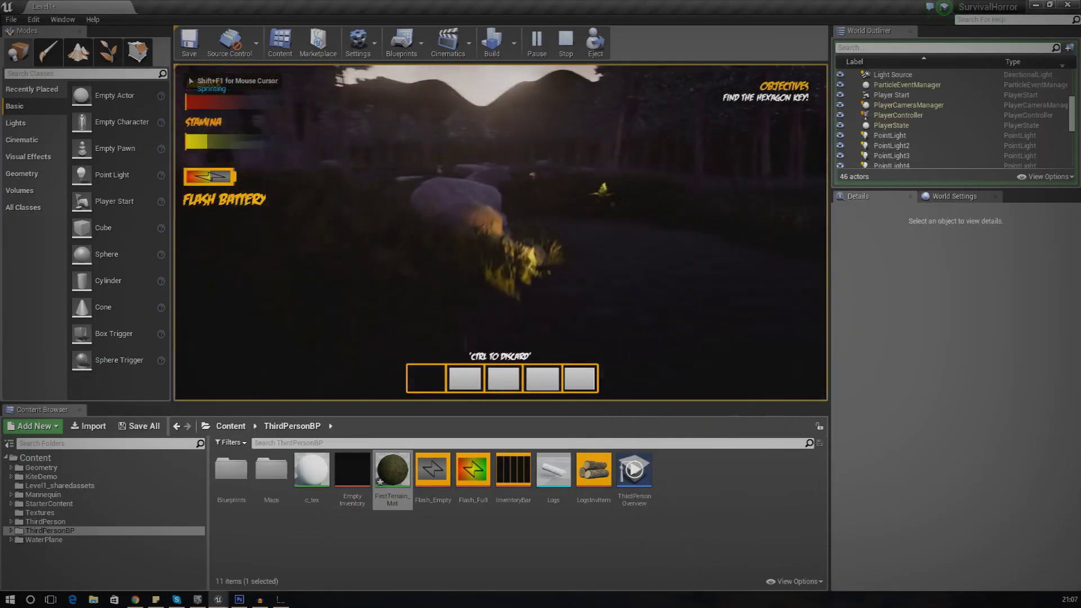
key("w")
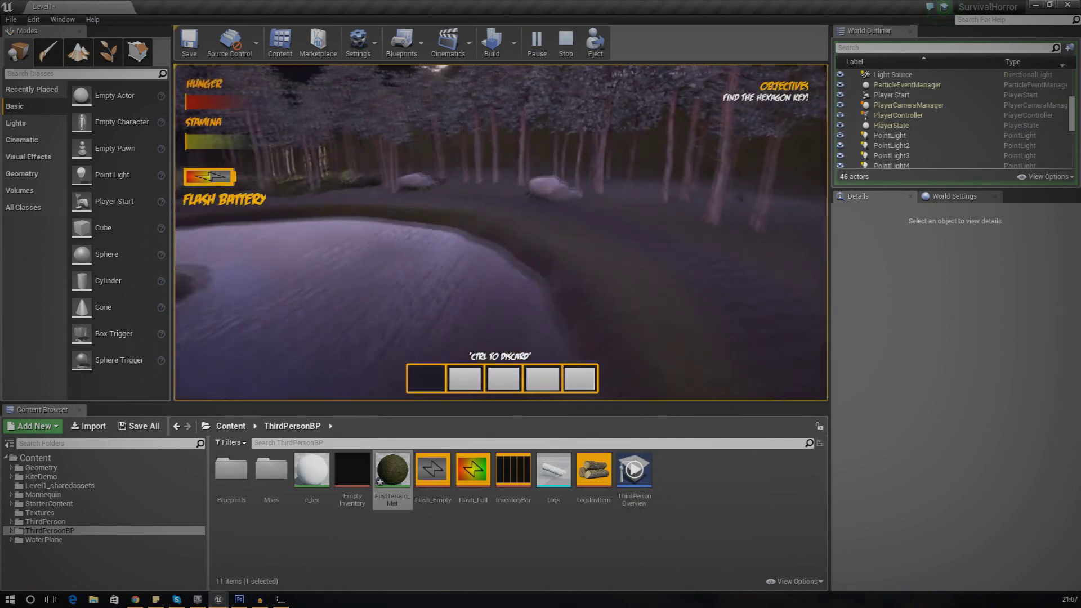
key("Escape")
Switch back to the level plan in Photoshop and examine the collect firewood objective.
left_click_drag(1080, 217, 474, 6)
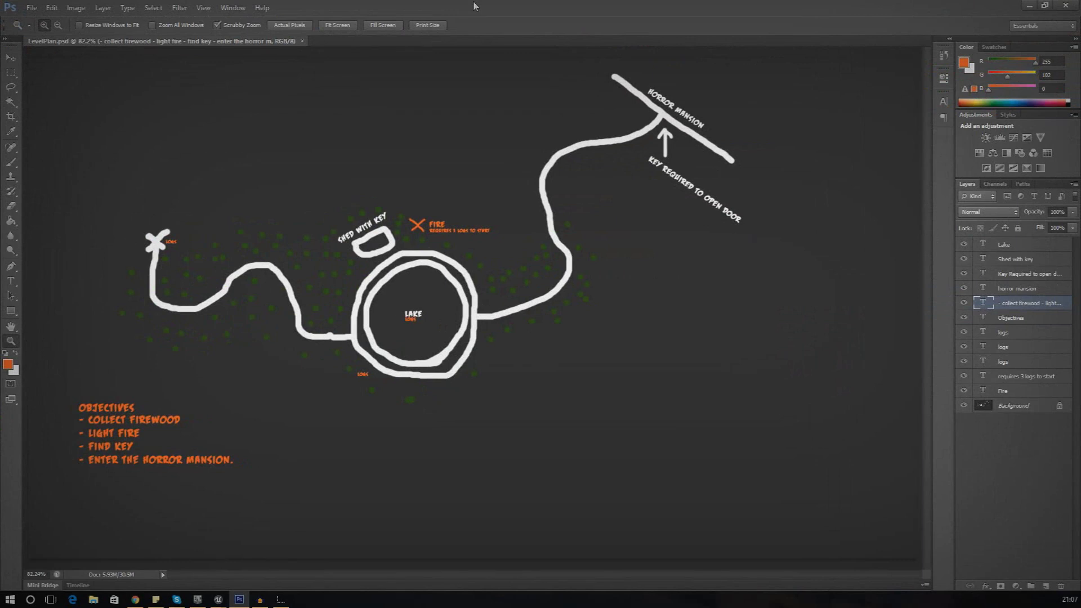
left_click(185, 421)
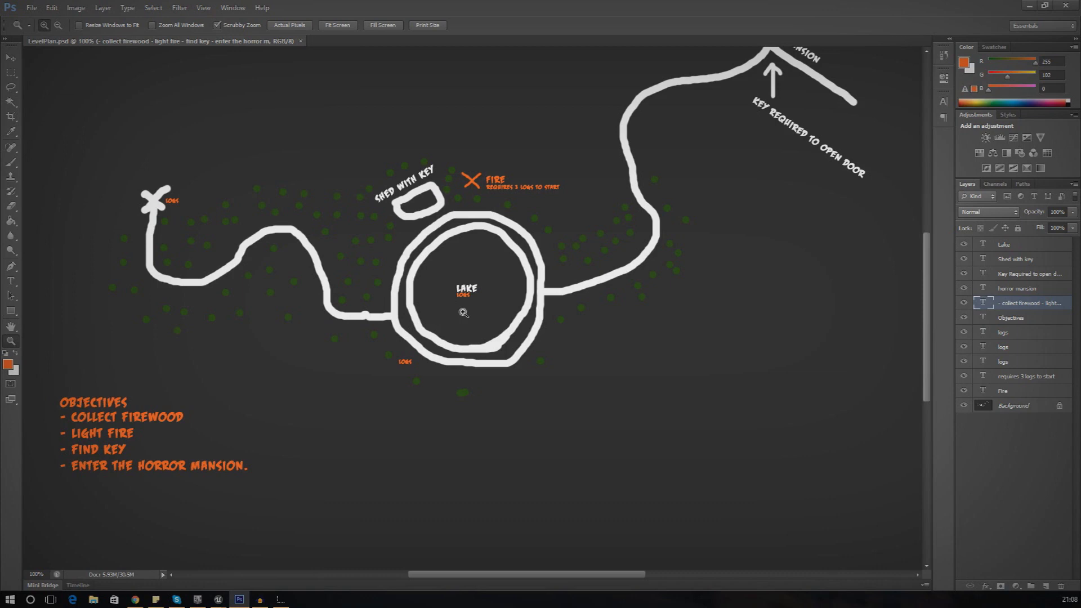
left_click(127, 422)
right_click(144, 434)
left_click(169, 434)
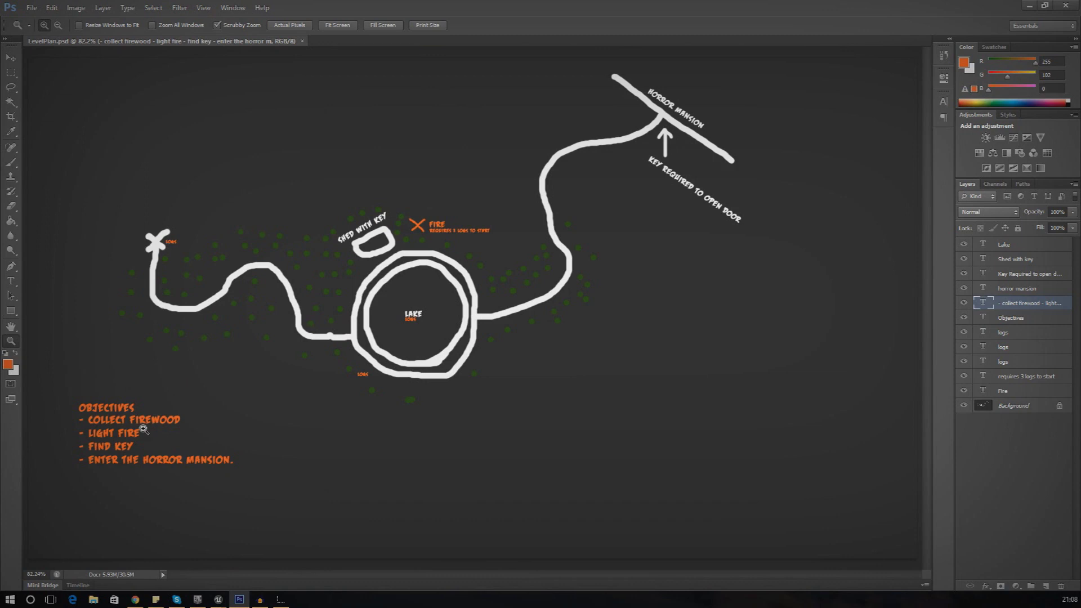
Examine the fire location and its log requirement on the level plan.
left_click(489, 199)
left_click(455, 215)
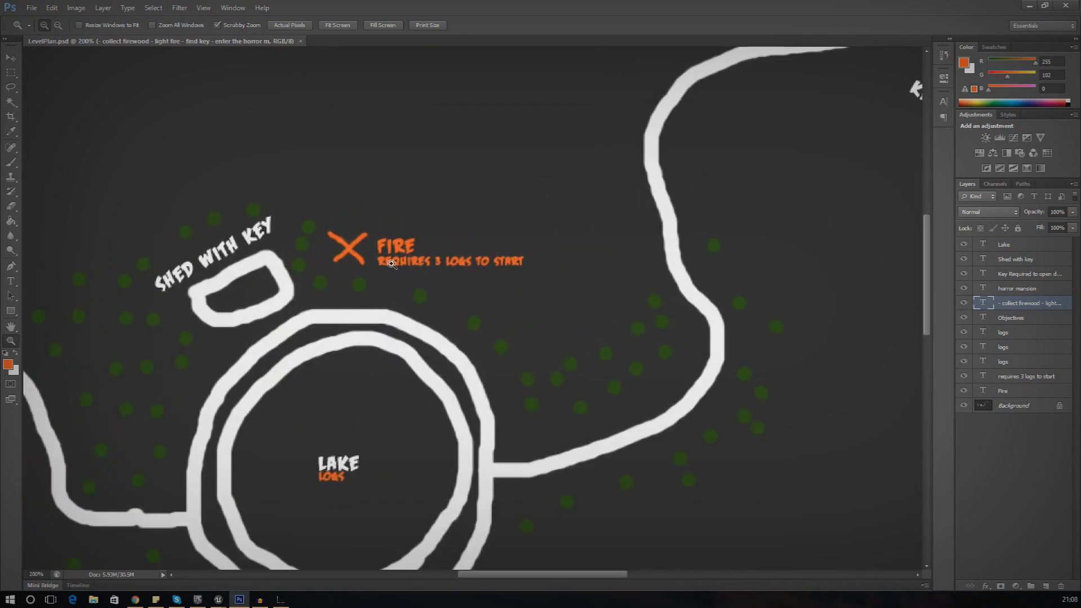
left_click(399, 264)
right_click(439, 259)
left_click(454, 266)
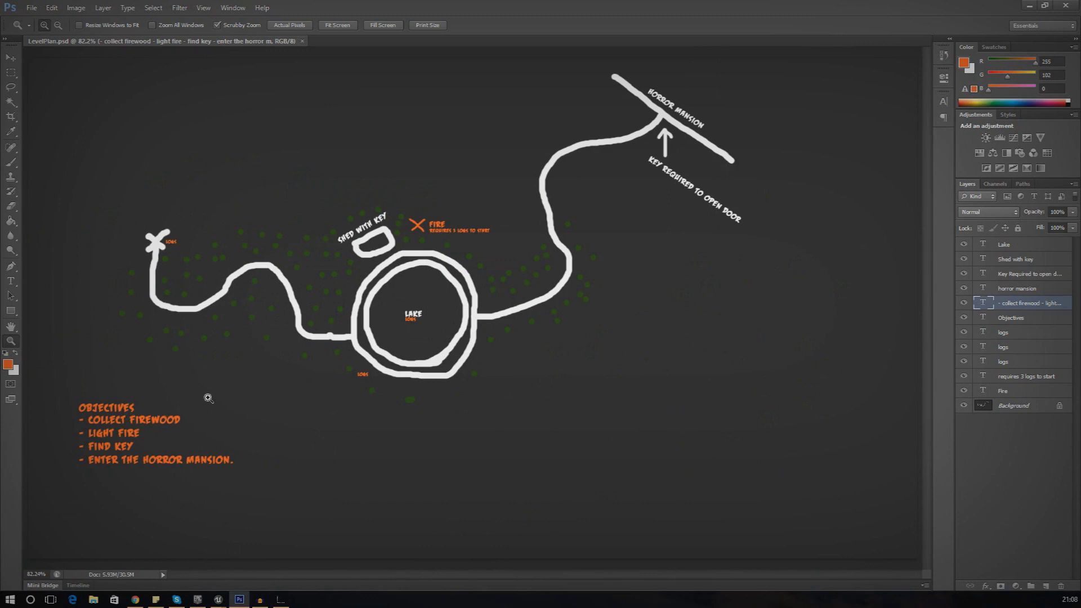
Examine the three log locations on the level plan: in the lake, below the lake and at the path's start.
left_click(417, 322)
left_click(418, 322)
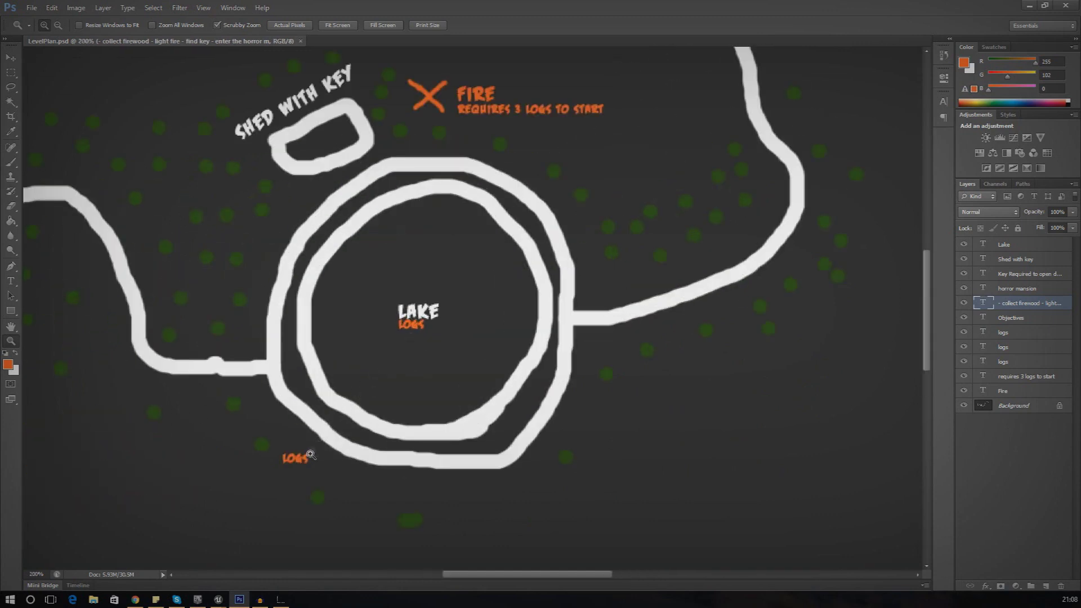
left_click(309, 452)
right_click(312, 444)
left_click(320, 454)
left_click(204, 249)
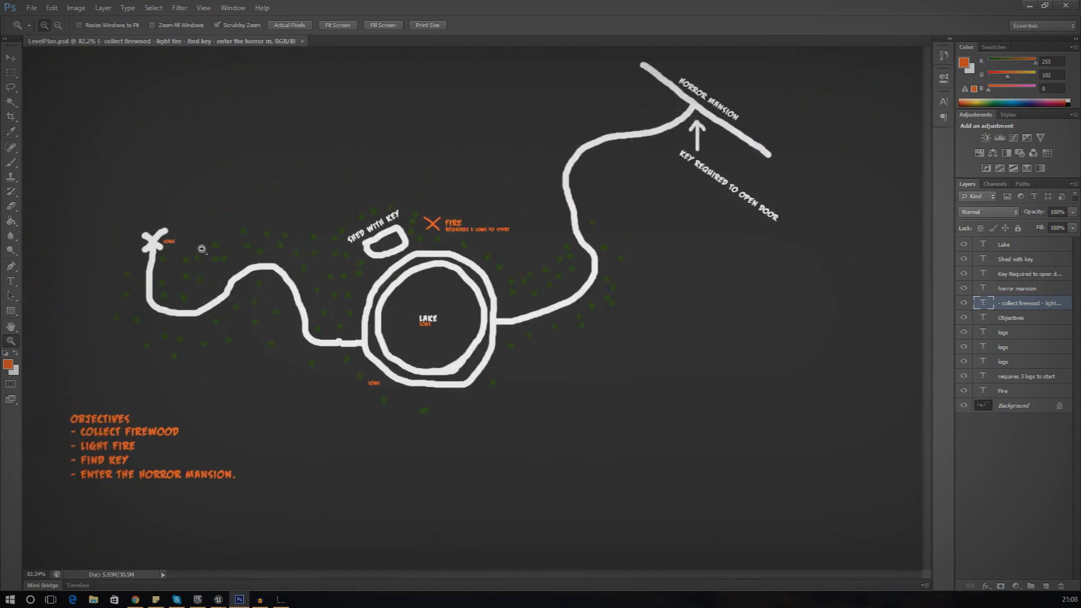
left_click(205, 250)
right_click(383, 220)
left_click(389, 227)
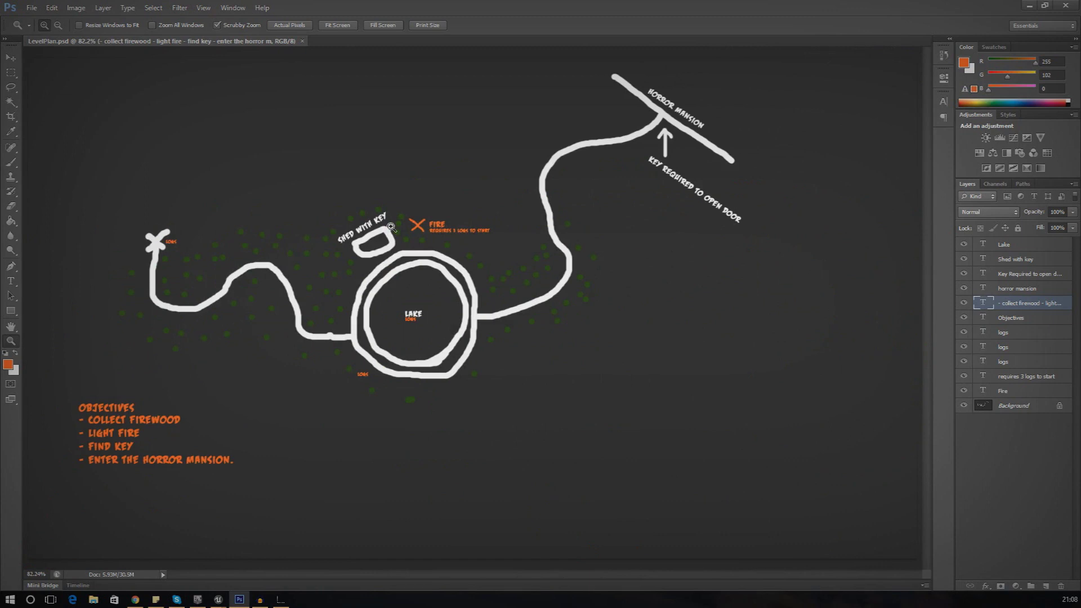
Switch to Unreal Editor and look over the lake, its island and the shed in the level.
left_click_drag(455, 12, 620, 135)
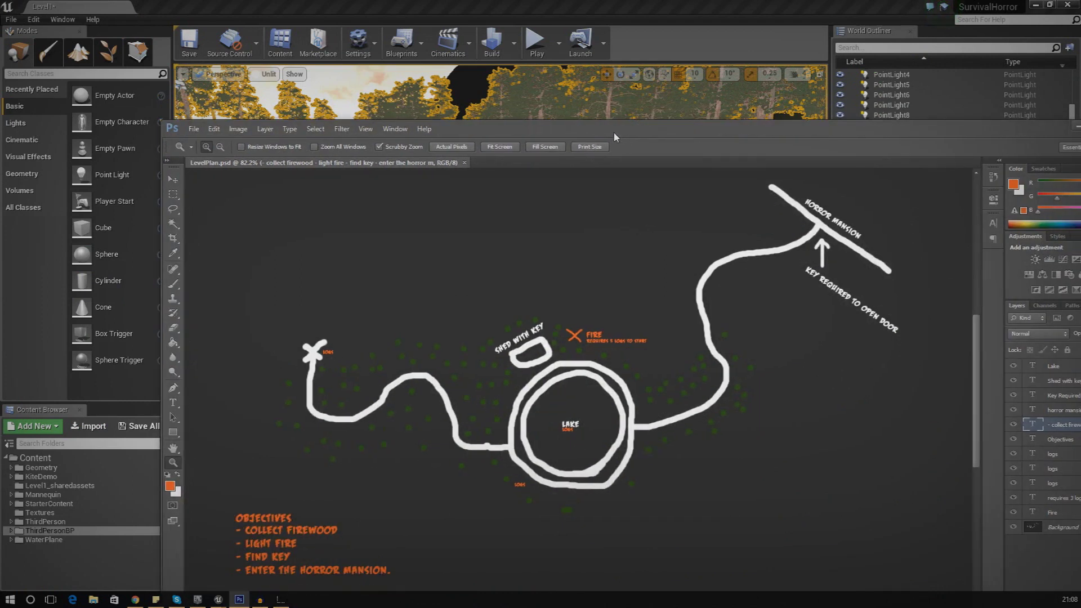
left_click_drag(614, 132, 1080, 121)
right_click_drag(565, 309, 478, 343)
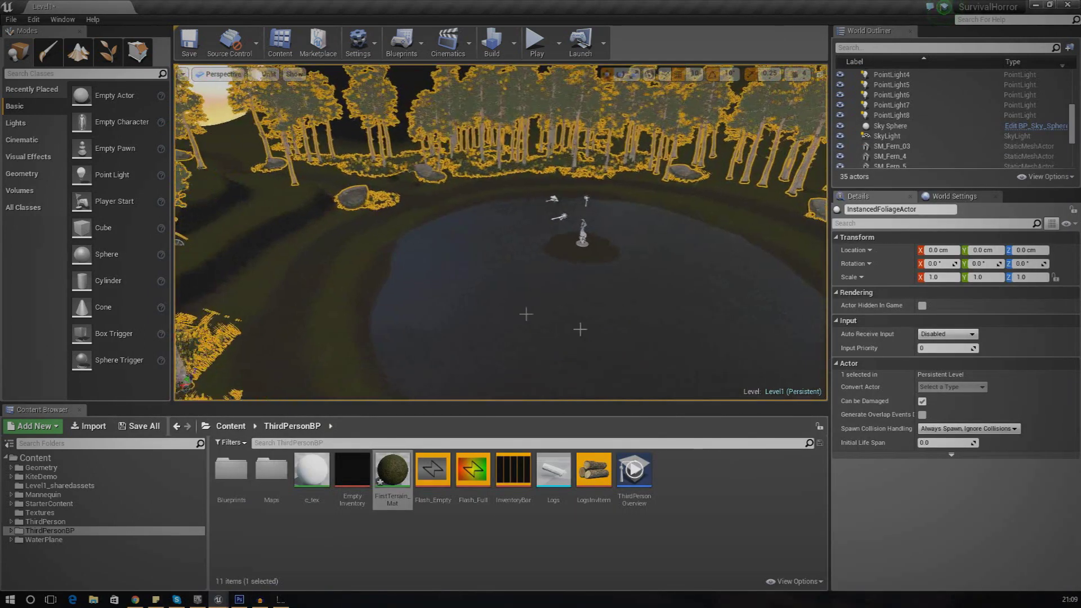
left_click(365, 272)
right_click_drag(364, 272, 293, 220)
right_click_drag(366, 300, 366, 307)
Open the Blueprints folder inside ThirdPersonBP.
left_click(551, 478)
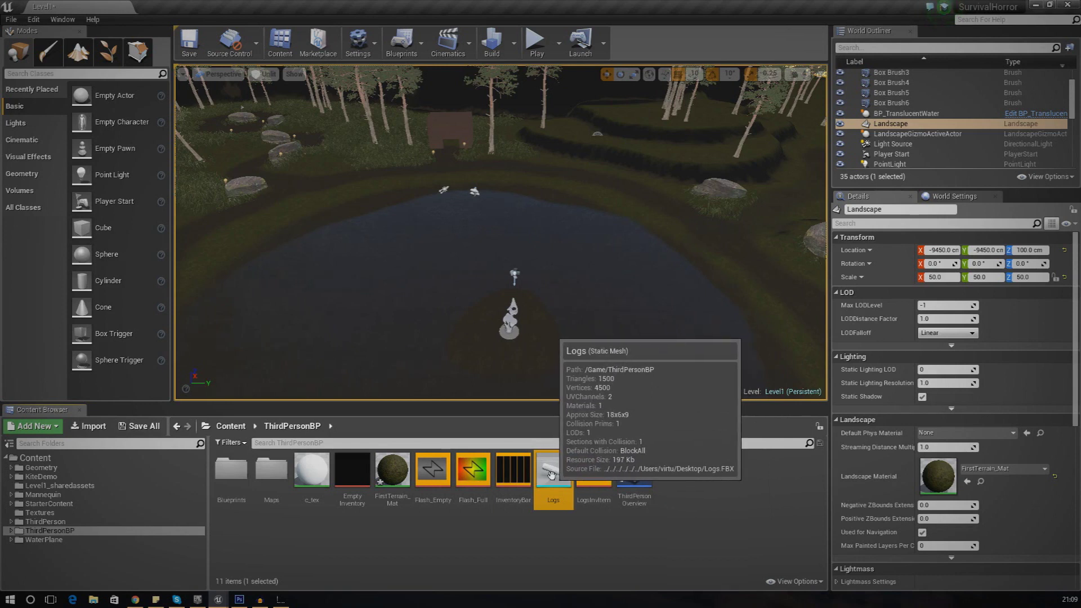
left_click(55, 530)
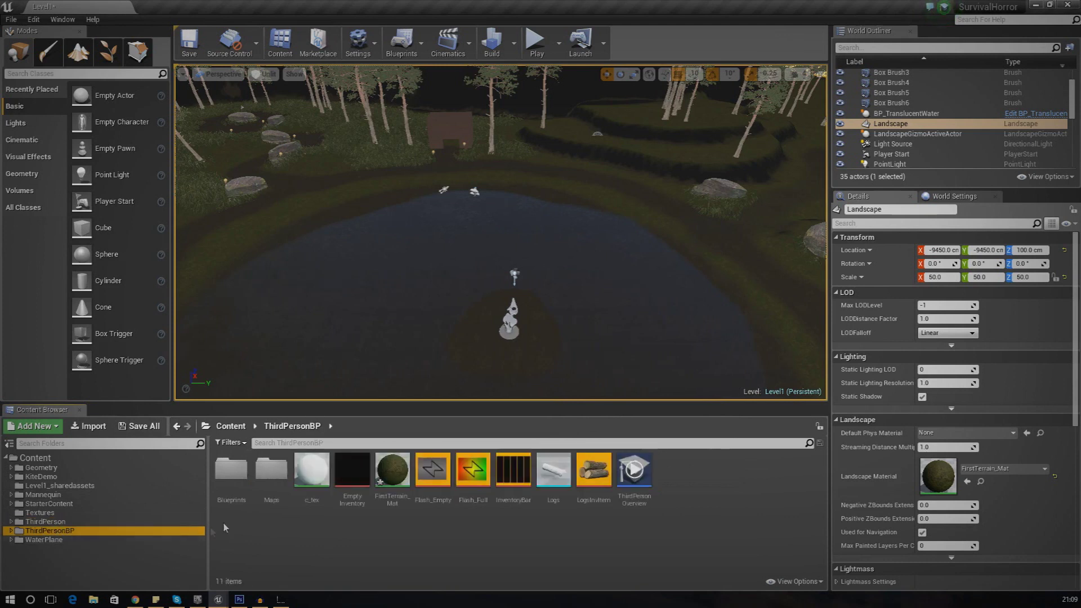
double_click(231, 472)
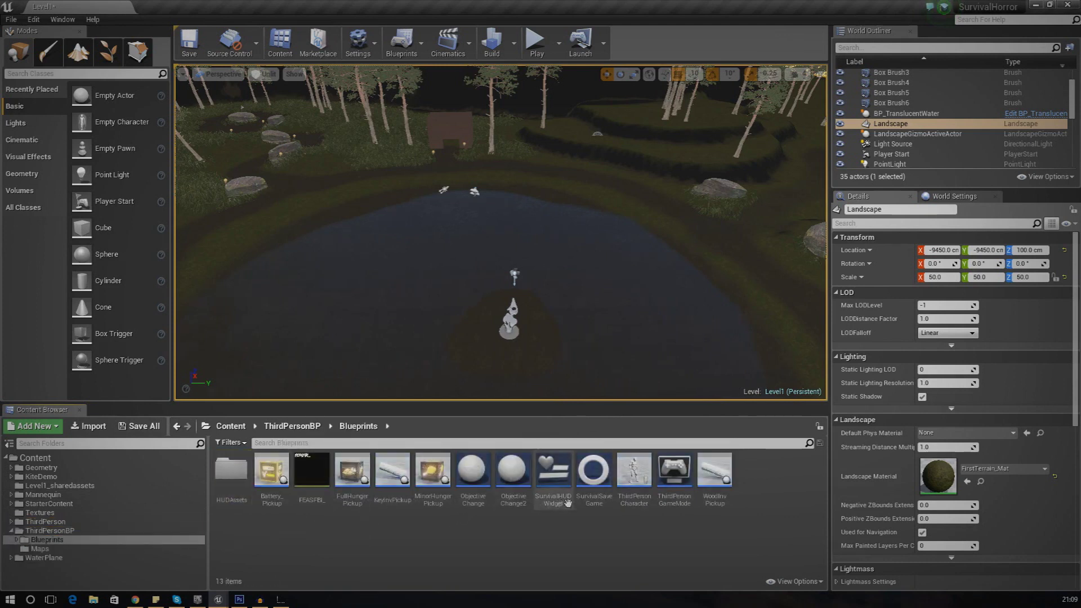
Place a WoodInvPickup on the ground near the lake shore and raise it to X 1620, Y -320, Z 200 cm.
left_click(714, 473)
left_click_drag(607, 265, 455, 171)
mouse_move(459, 176)
right_mouse_down()
mouse_move(445, 148)
mouse_move(457, 135)
mouse_move(450, 152)
mouse_move(430, 138)
mouse_move(479, 174)
mouse_move(451, 179)
mouse_move(463, 183)
right_mouse_up()
key("w")
key("w")
key("s")
left_click_drag(500, 260, 490, 183)
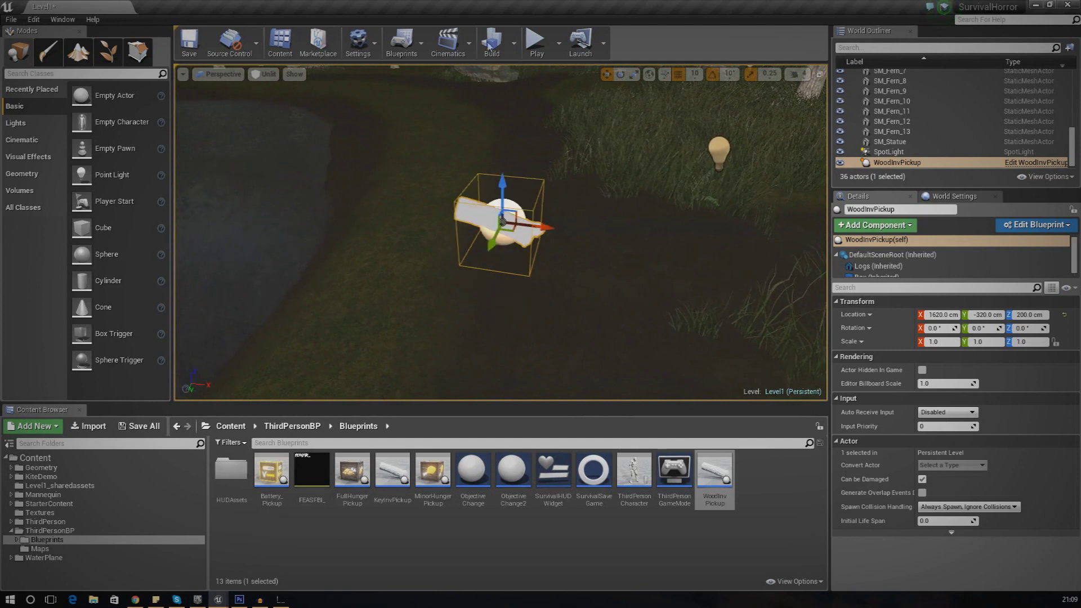
Play-test the level by running to the wood pickup, collecting it, discarding it from the inventory and picking it up again.
left_click(535, 41)
key("shift+w")
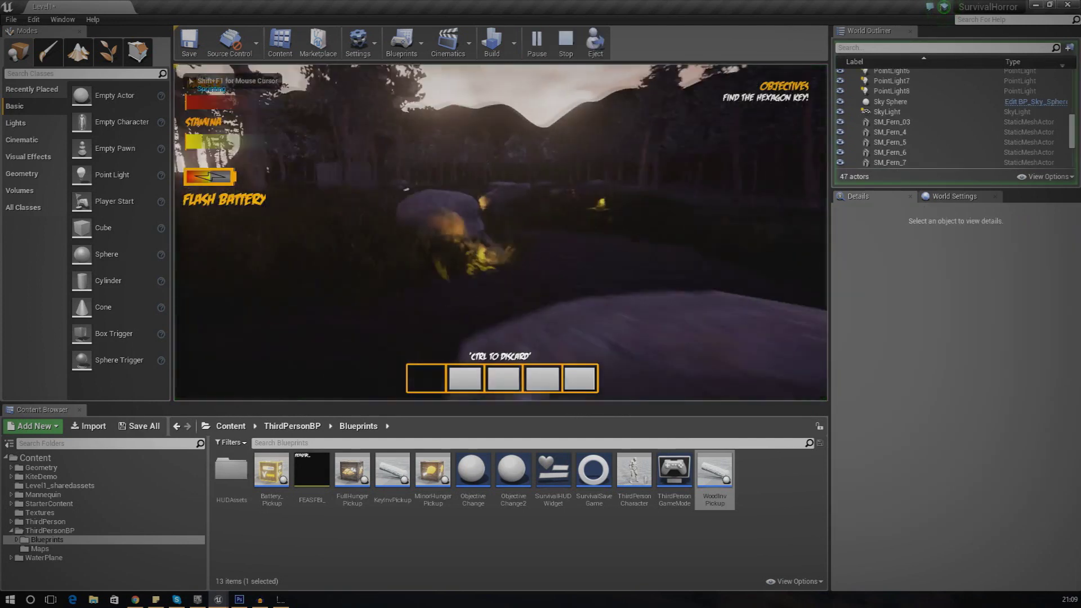
key("shift+w")
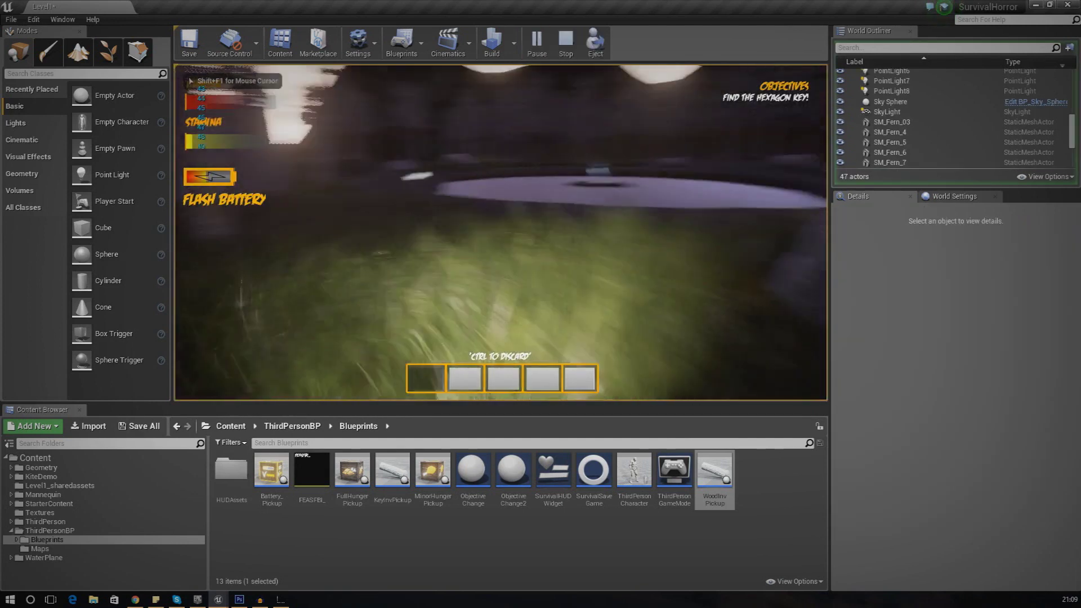
key("shift+w")
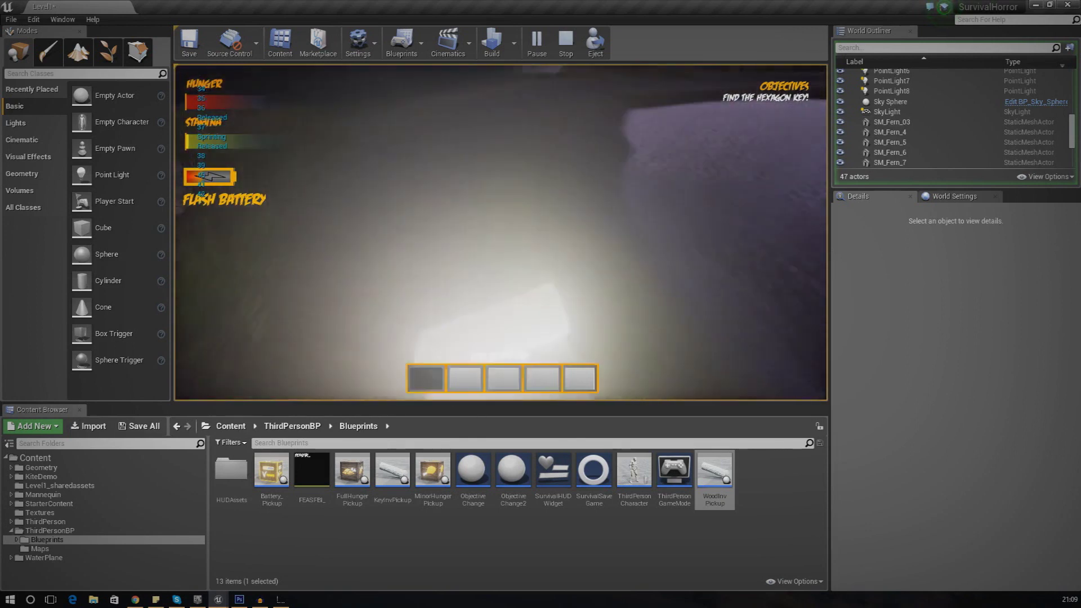
key("w")
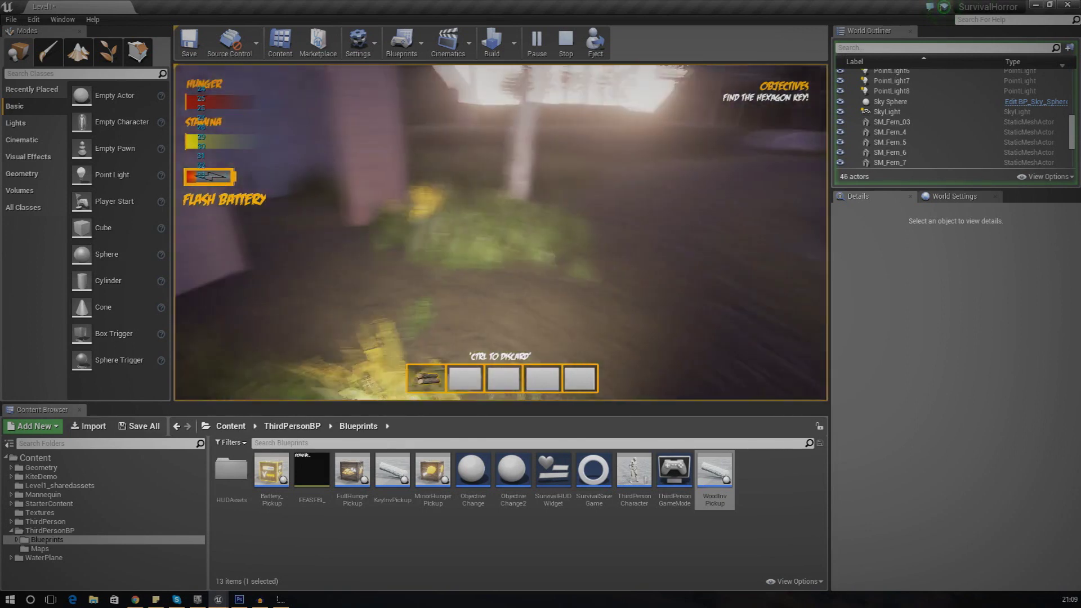
key("ctrl")
left_click(423, 380)
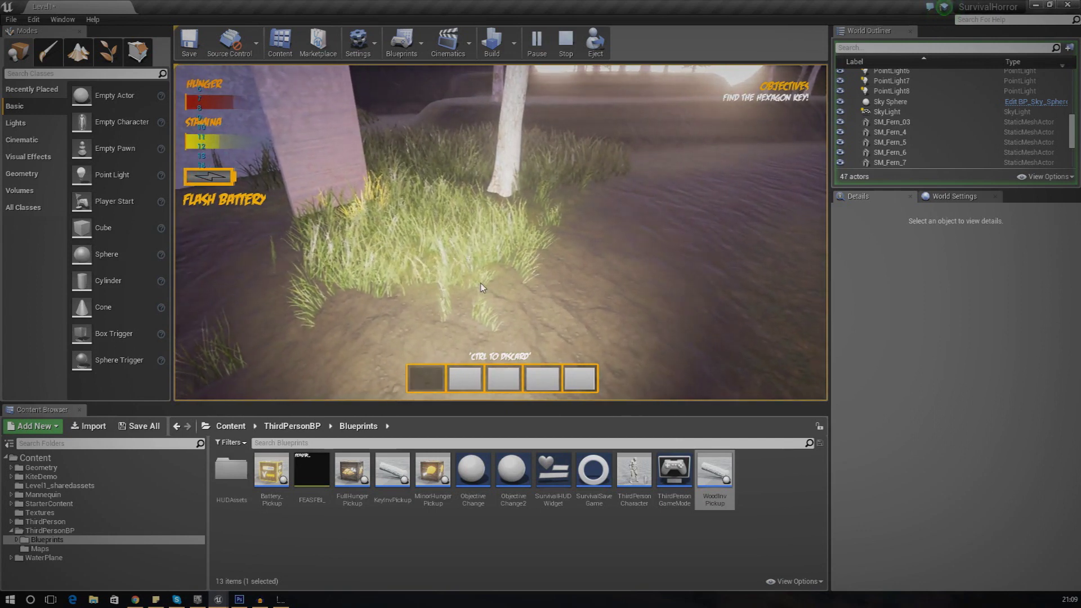
left_click(495, 280)
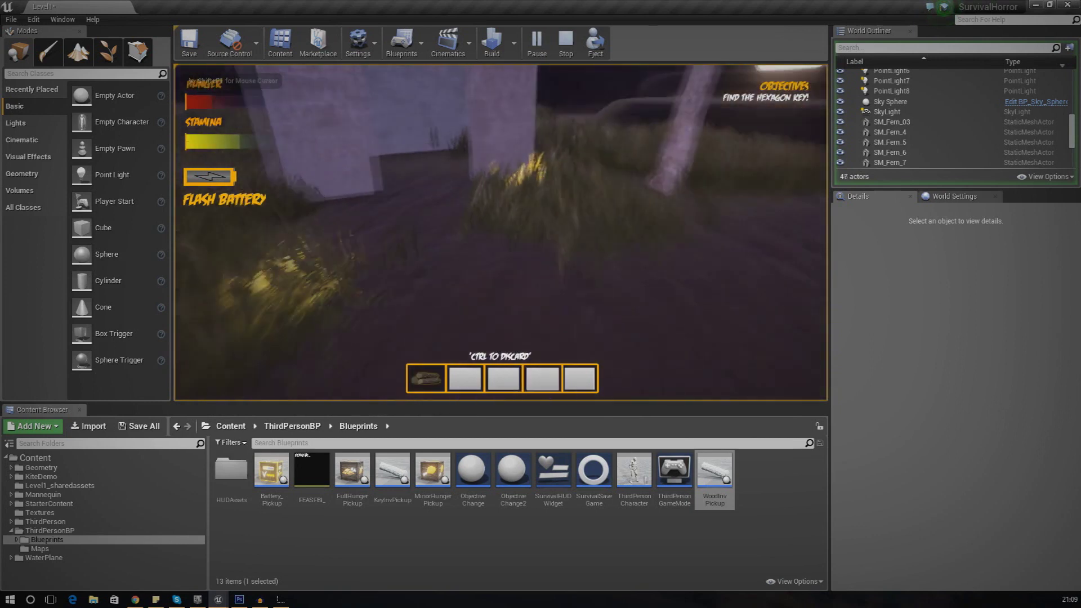
key("Escape")
Delete the test WoodInvPickup from the level.
key("s")
mouse_move(435, 257)
right_mouse_down()
mouse_move(396, 237)
mouse_move(499, 242)
mouse_move(429, 234)
mouse_move(448, 241)
right_mouse_up()
key("Delete")
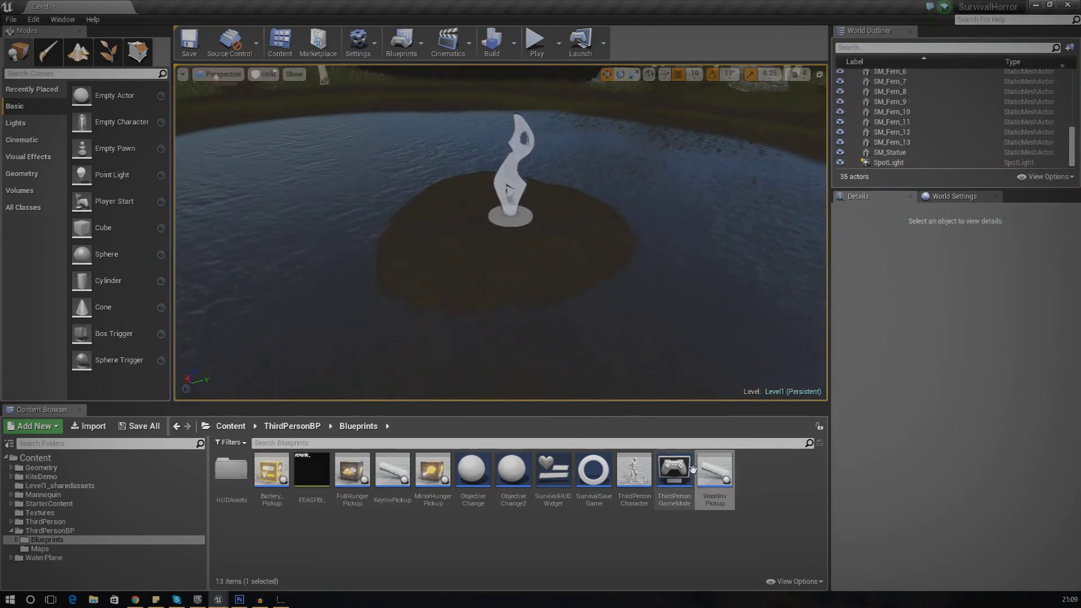
Place a WoodInvPickup on the lake island beside the statue and rotate it to 60° about Y.
left_click_drag(714, 476, 566, 224)
left_click_drag(570, 176, 565, 186)
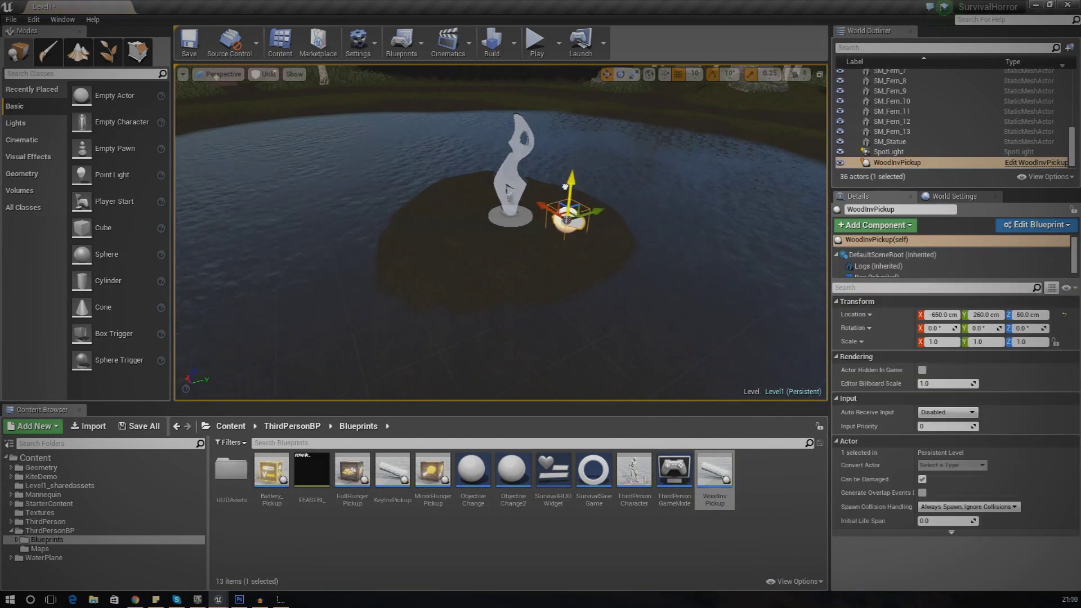
right_click_drag(670, 269, 450, 243)
key("w")
key("d")
key("f")
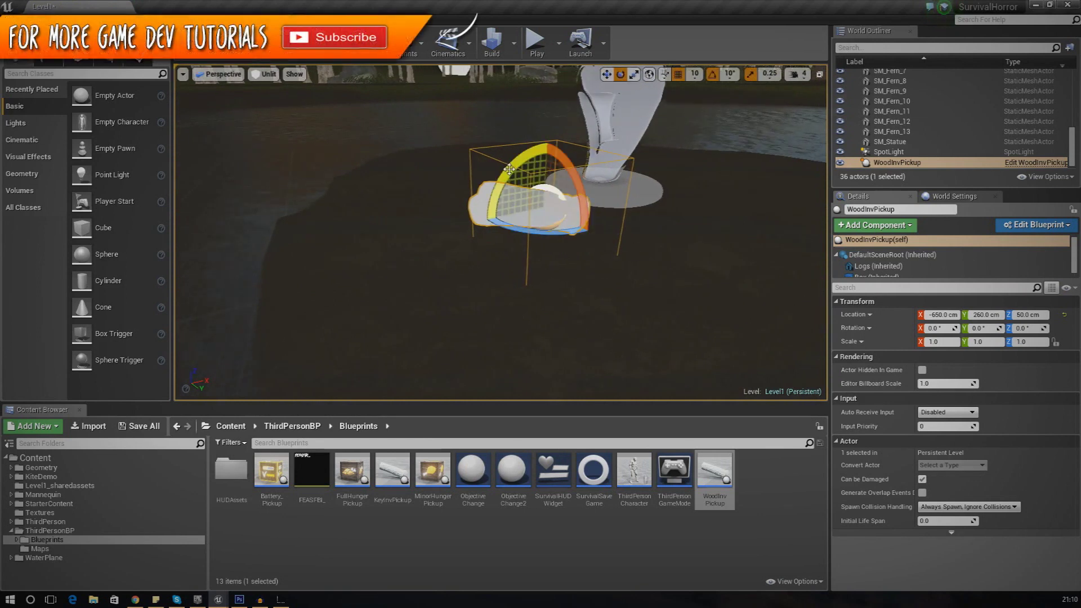
left_click_drag(525, 156, 563, 169)
Move the island wood pickup against the statue at X -580, Y 190, Z 60 cm.
key("w")
right_click_drag(540, 225, 607, 221)
left_click_drag(586, 225, 501, 208)
right_click_drag(502, 208, 242, 203)
left_click_drag(529, 207, 499, 210)
left_click_drag(447, 177, 446, 159)
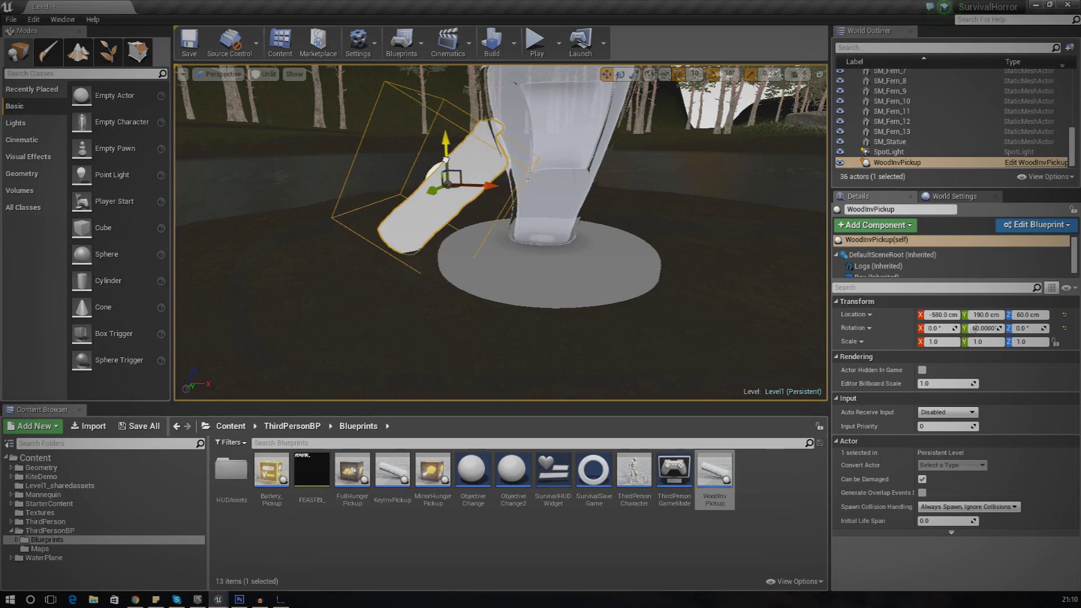
Place a second WoodInvPickup beside the boulder near the lake shore and lower it onto the ground.
right_click_drag(445, 160, 264, 203)
right_click_drag(394, 191, 349, 222)
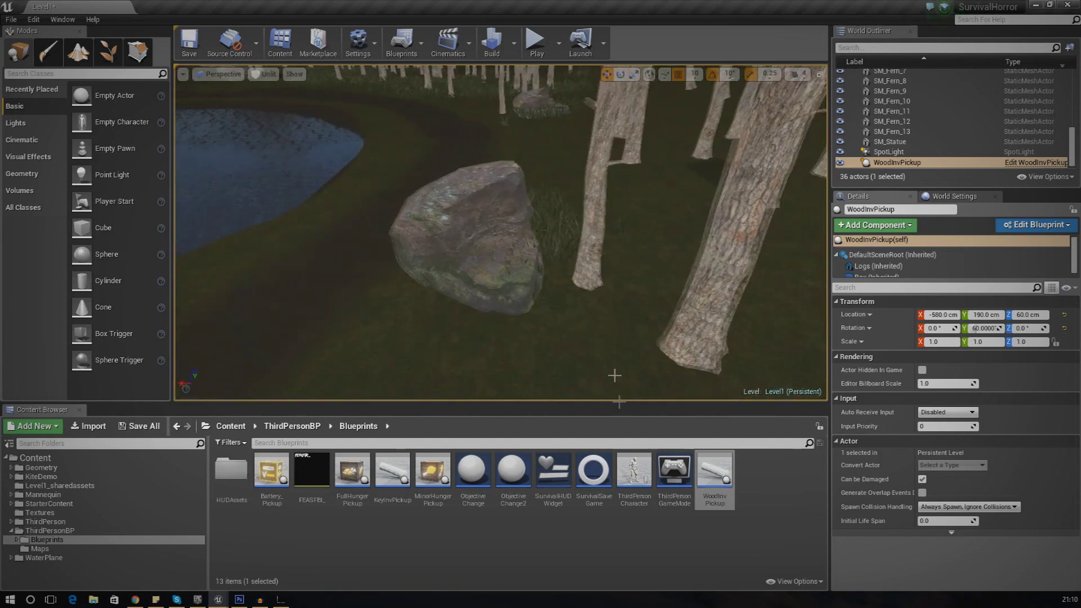
left_click_drag(715, 479, 494, 329)
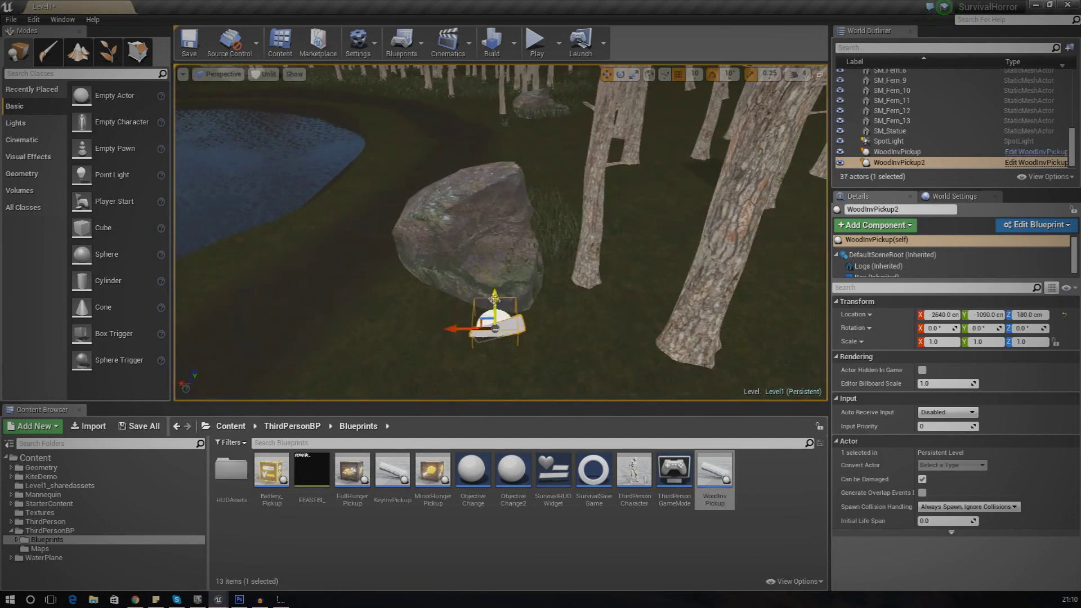
right_click_drag(525, 291, 478, 309)
left_click_drag(445, 264, 450, 304)
Place a third WoodInvPickup beside the grassy boulder along the path at X 3320, Y -3370, Z 140 cm and rotate it to 30° about Y.
mouse_move(512, 320)
right_mouse_down()
mouse_move(501, 270)
mouse_move(394, 253)
mouse_move(382, 256)
mouse_move(383, 287)
mouse_move(400, 343)
mouse_move(360, 337)
mouse_move(428, 326)
mouse_move(428, 355)
mouse_move(521, 321)
right_mouse_up()
key("w")
key("s")
key("w")
left_click_drag(714, 476, 405, 263)
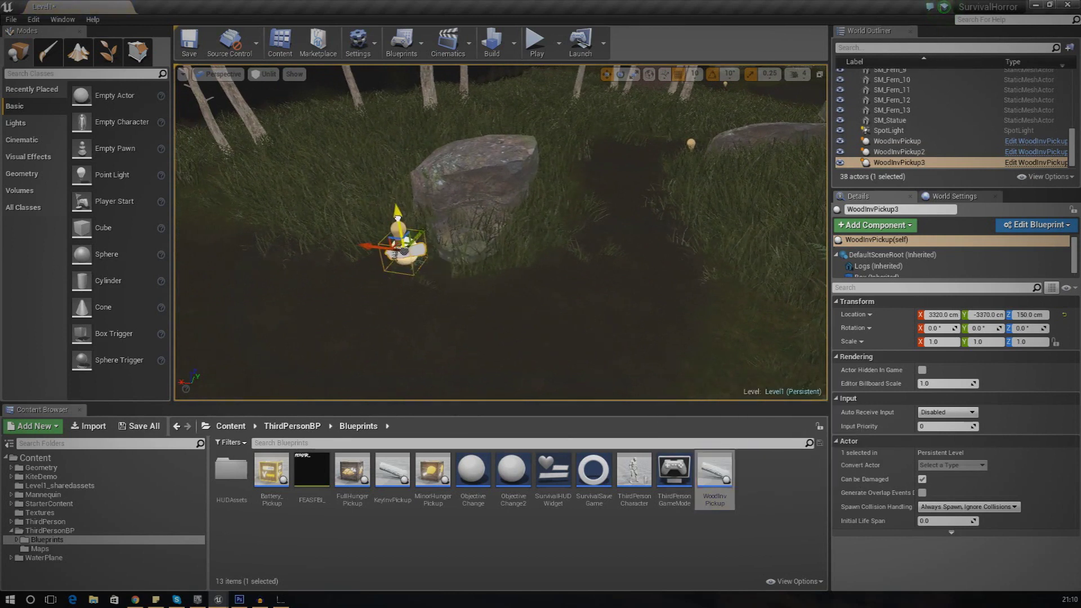
left_click(624, 75)
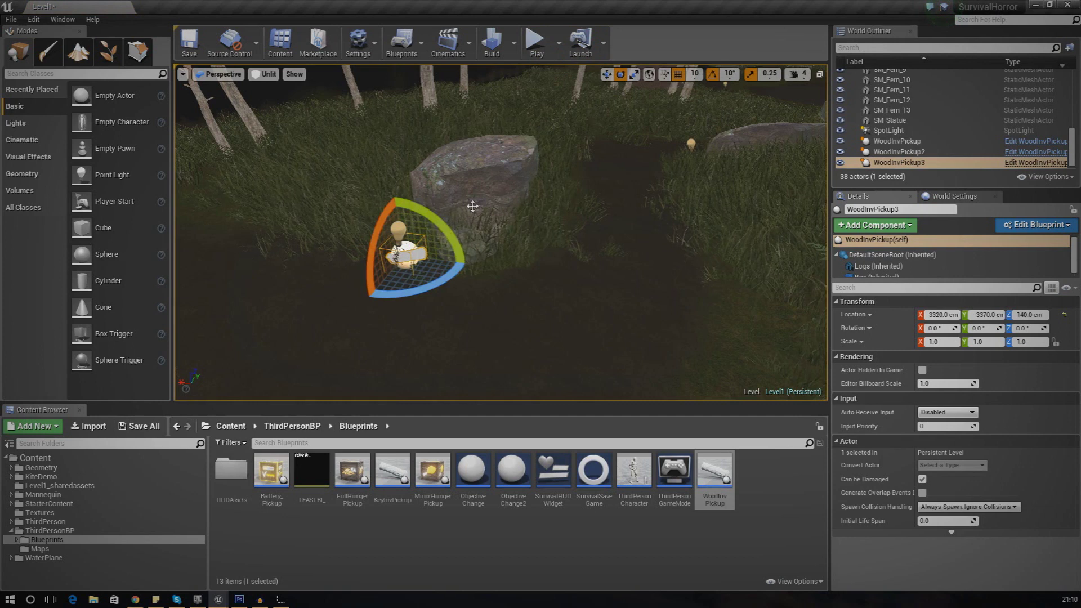
left_click_drag(345, 227, 350, 220)
right_click_drag(428, 264, 507, 315)
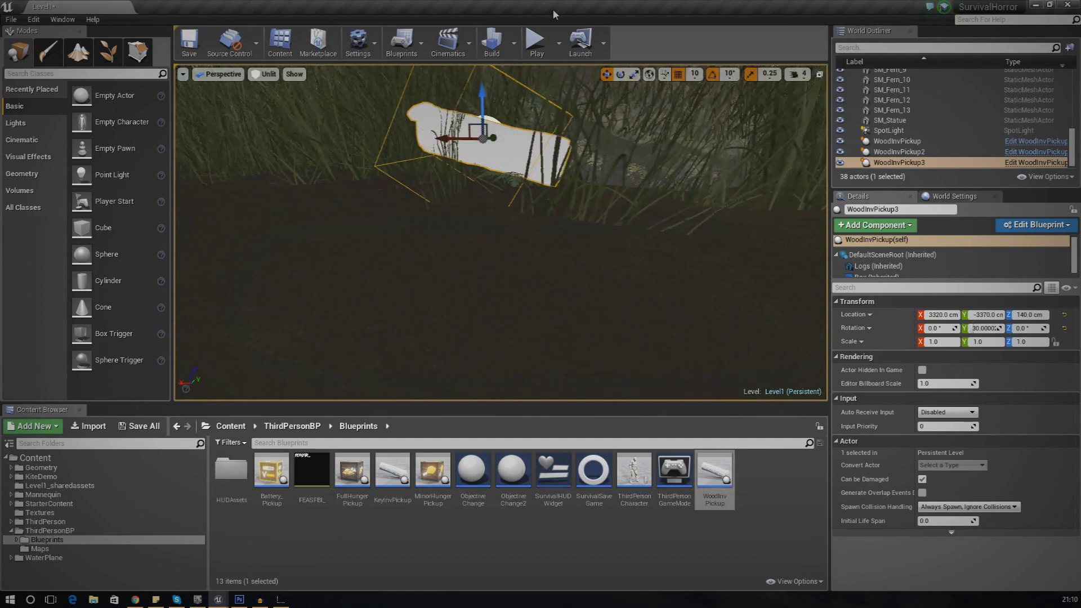
Playtest the level, collecting the log by the path boulder and running across the lake to the log beside the statue.
left_click(537, 45)
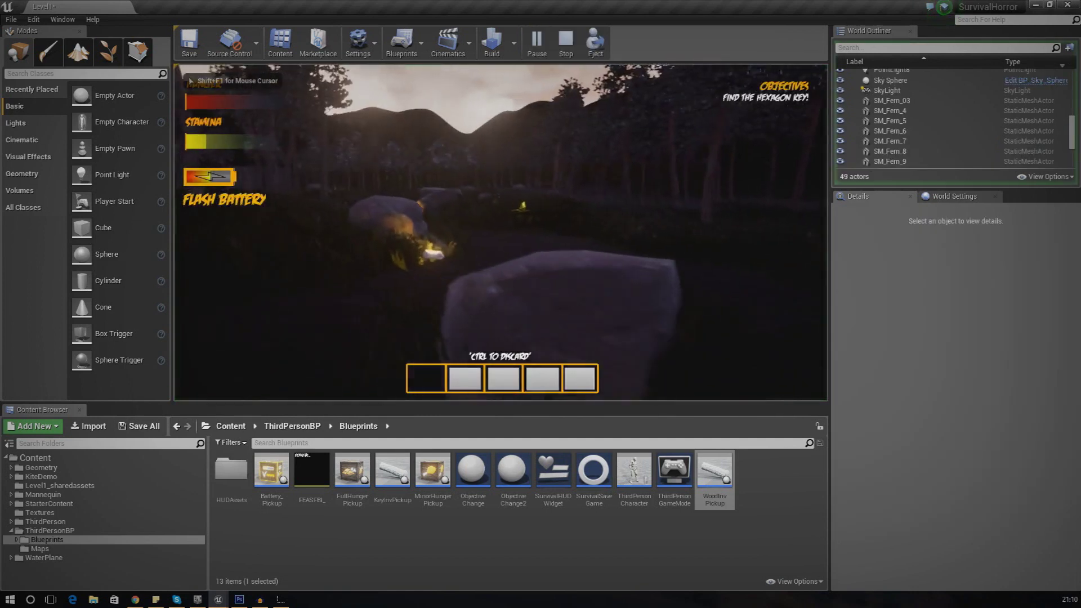
key("w")
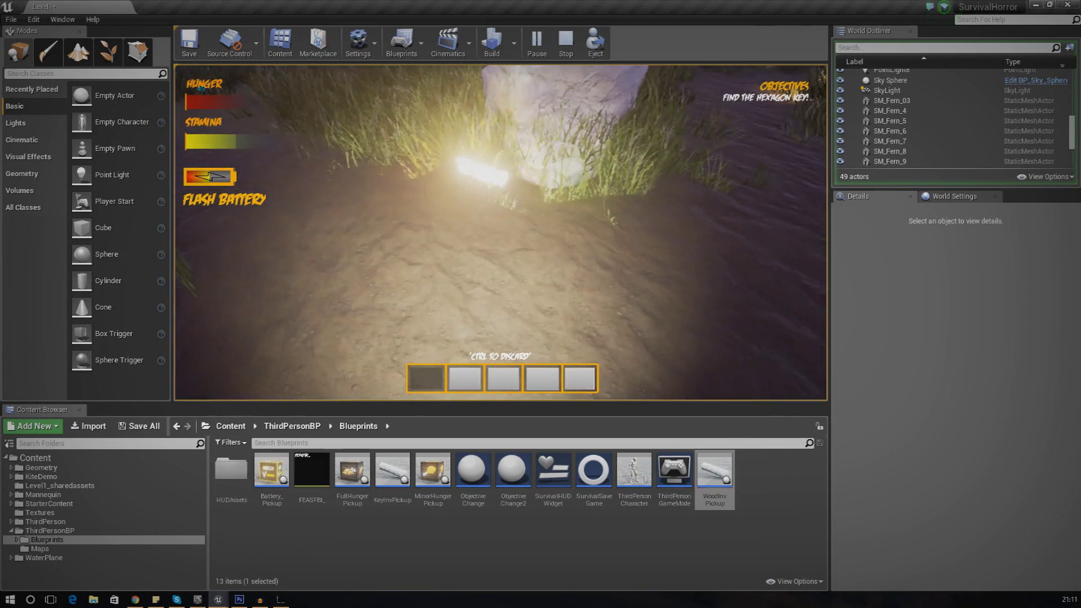
key("w")
key("w")
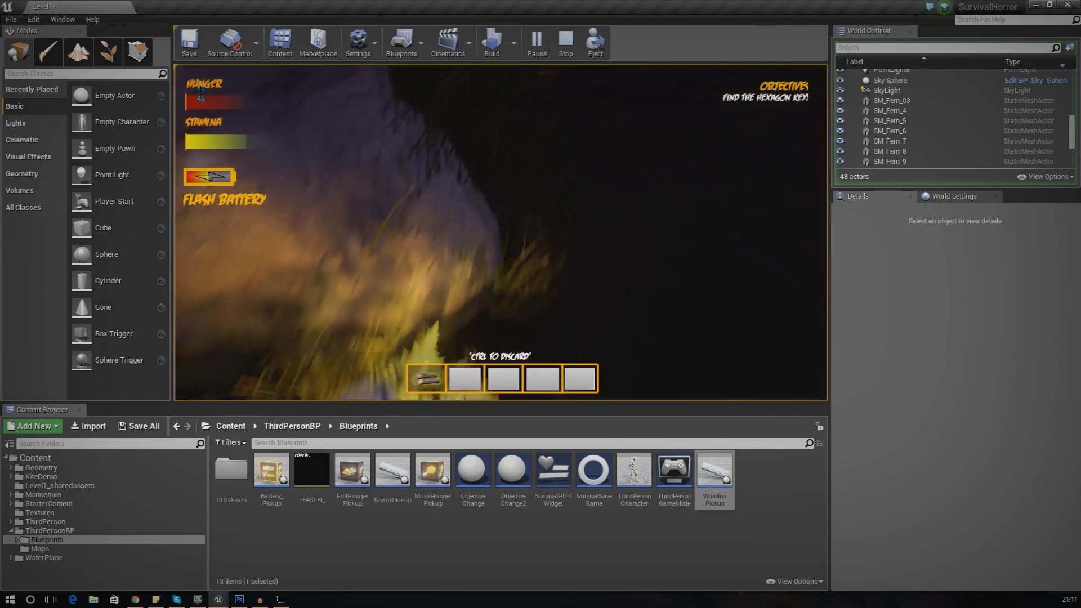
key("shift+w")
key("w")
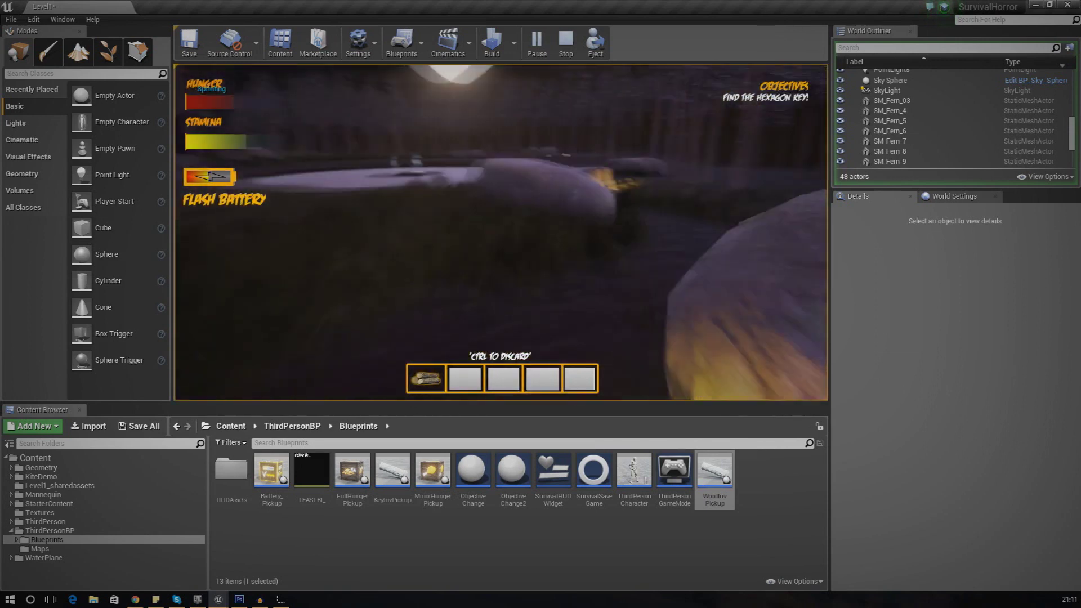
key("w")
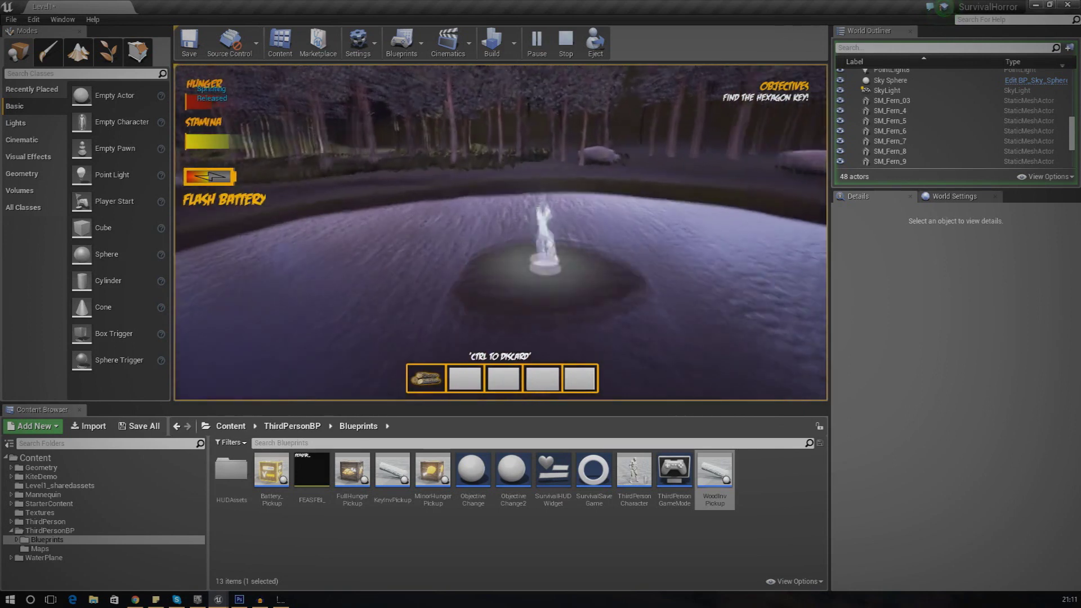
key("w")
key("w")
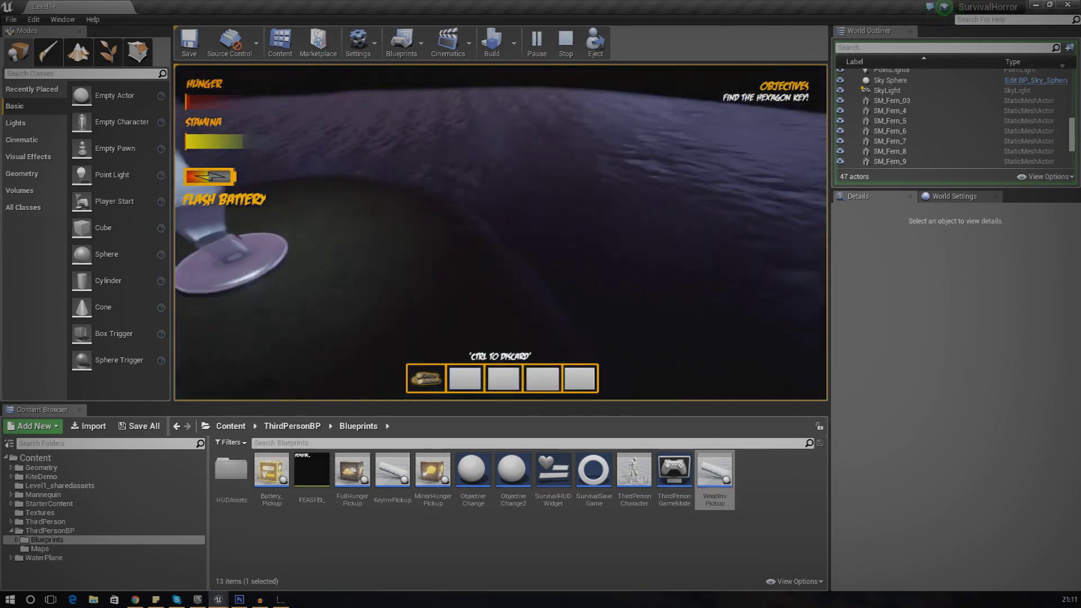
key("shift+w")
key("Escape")
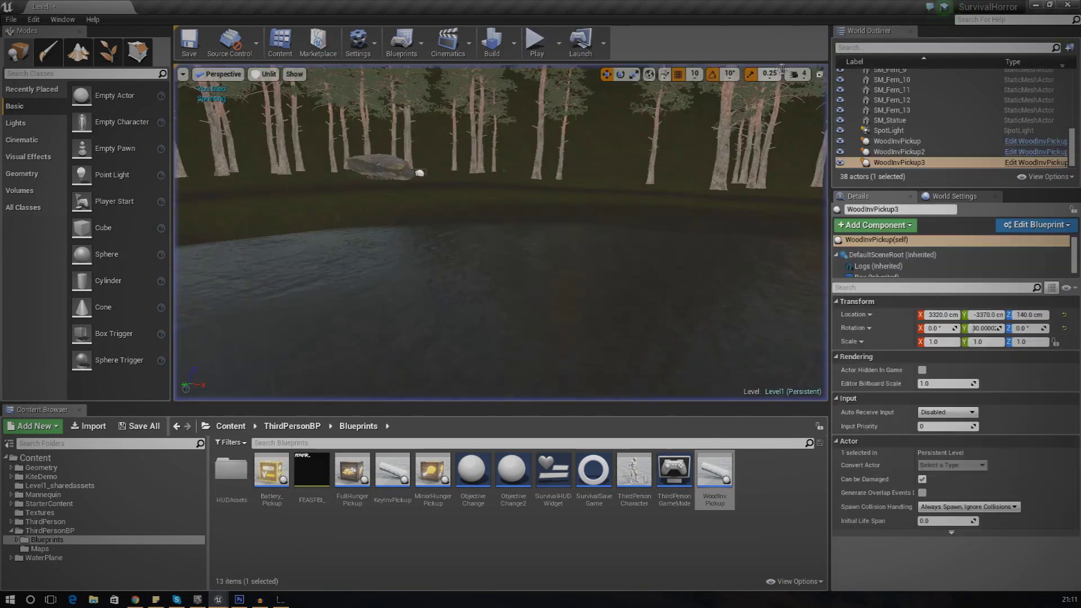
Set the PlayerObjective default in the ThirdPersonCharacter blueprint to "Collect Firewood", compile, and close the blueprint.
right_click_drag(532, 216, 526, 273)
key("w")
key("s")
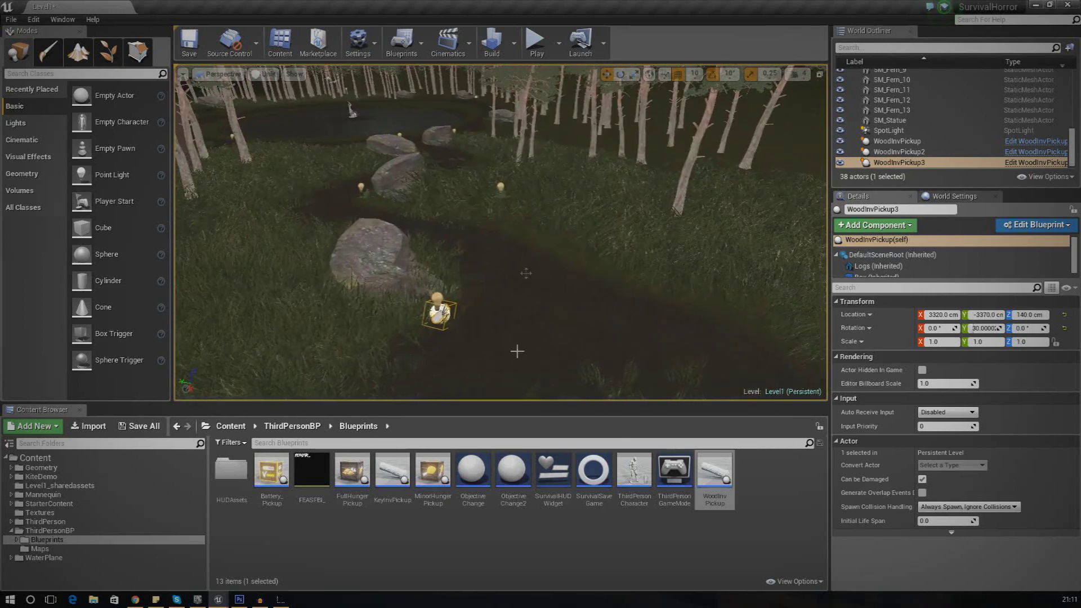
double_click(642, 479)
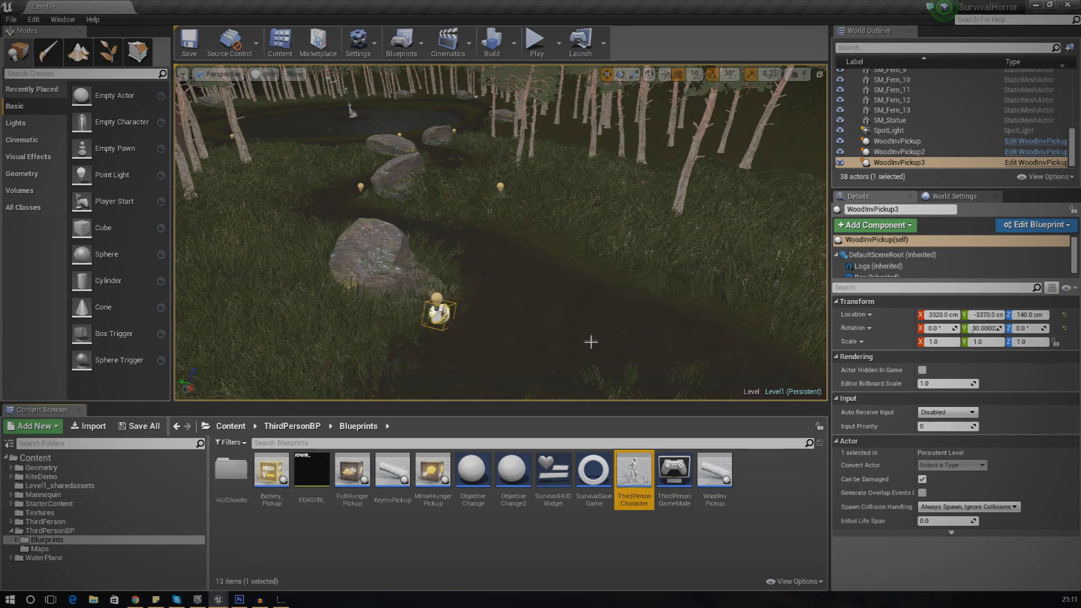
left_click(11, 530)
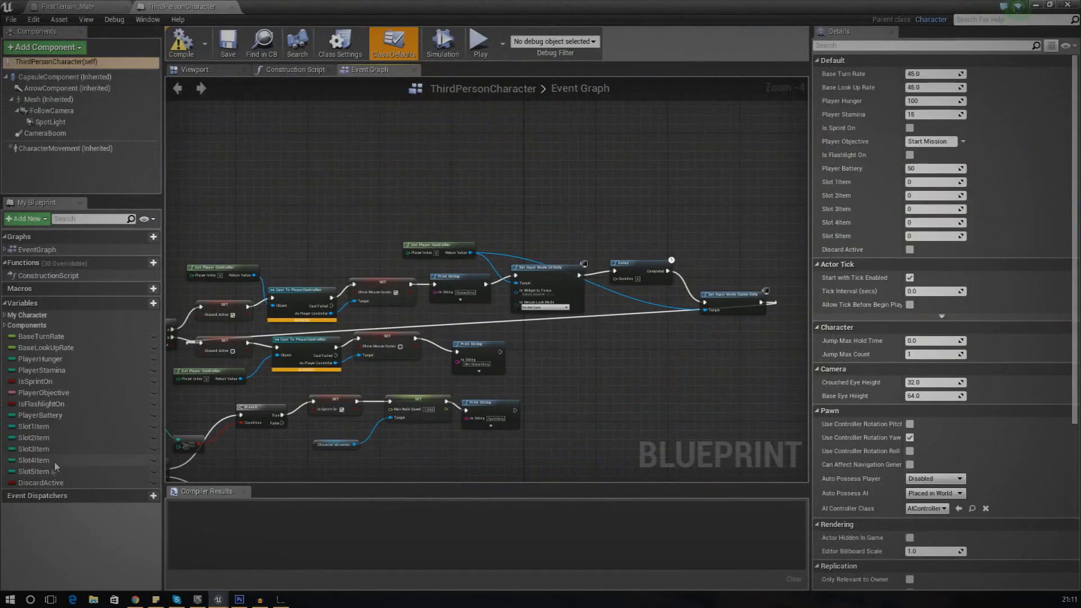
left_click(44, 392)
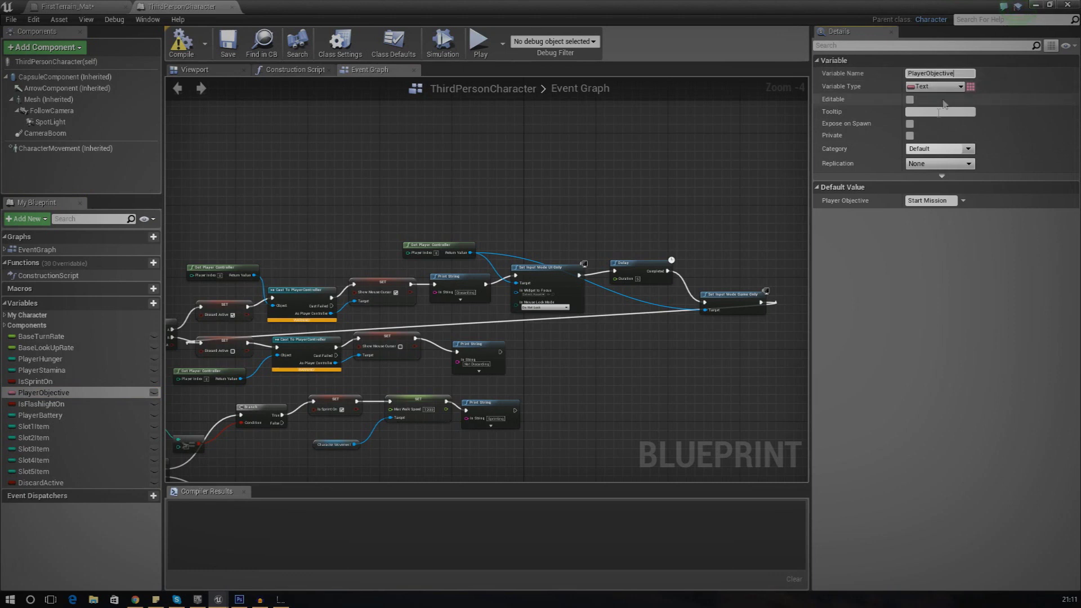
left_click(949, 201)
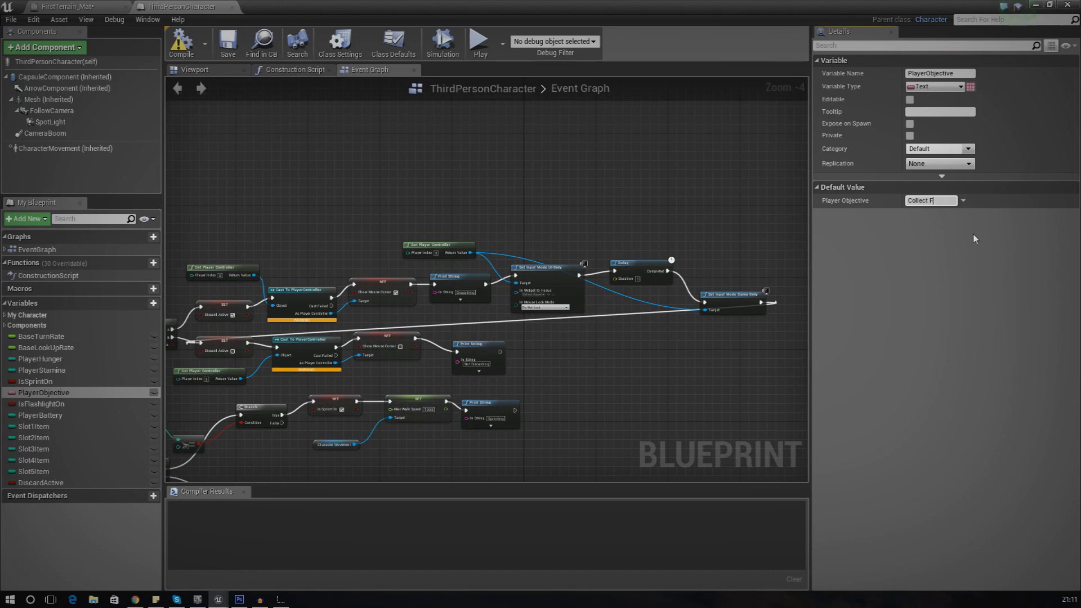
key("Return")
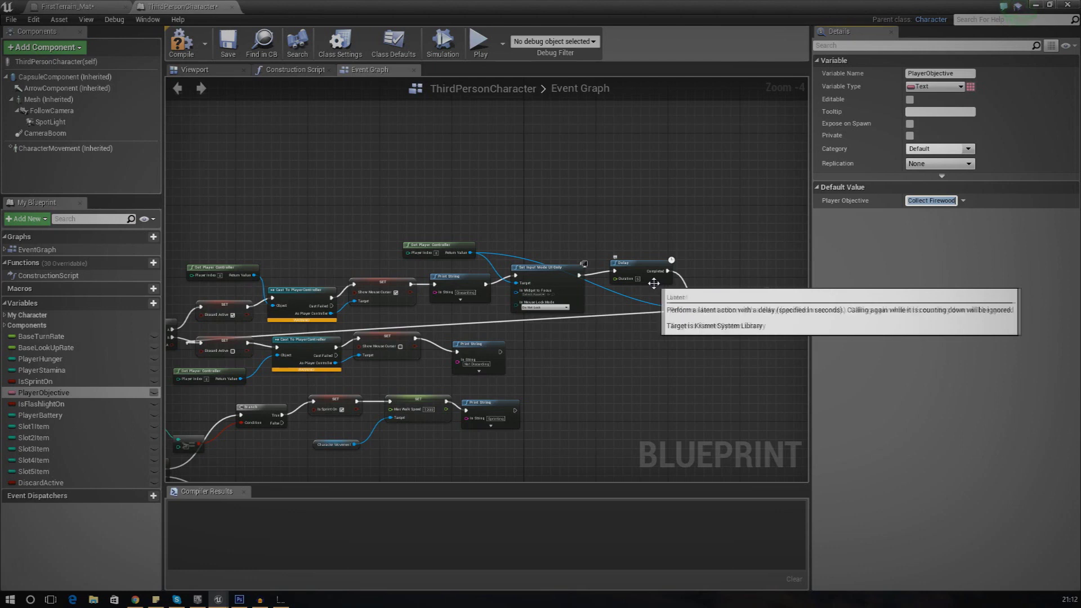
left_click(194, 51)
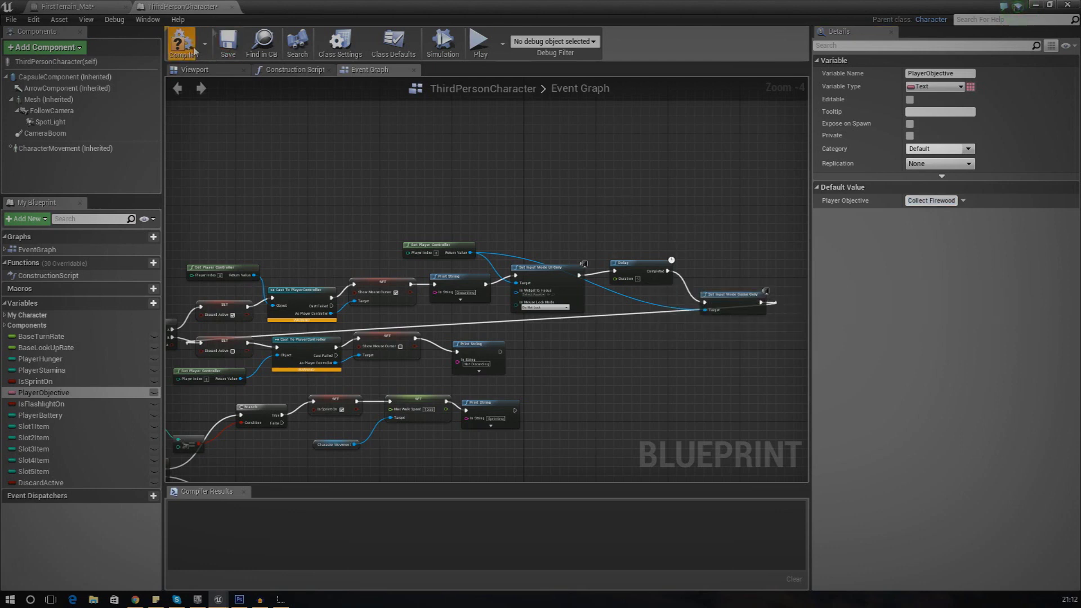
left_click(233, 8)
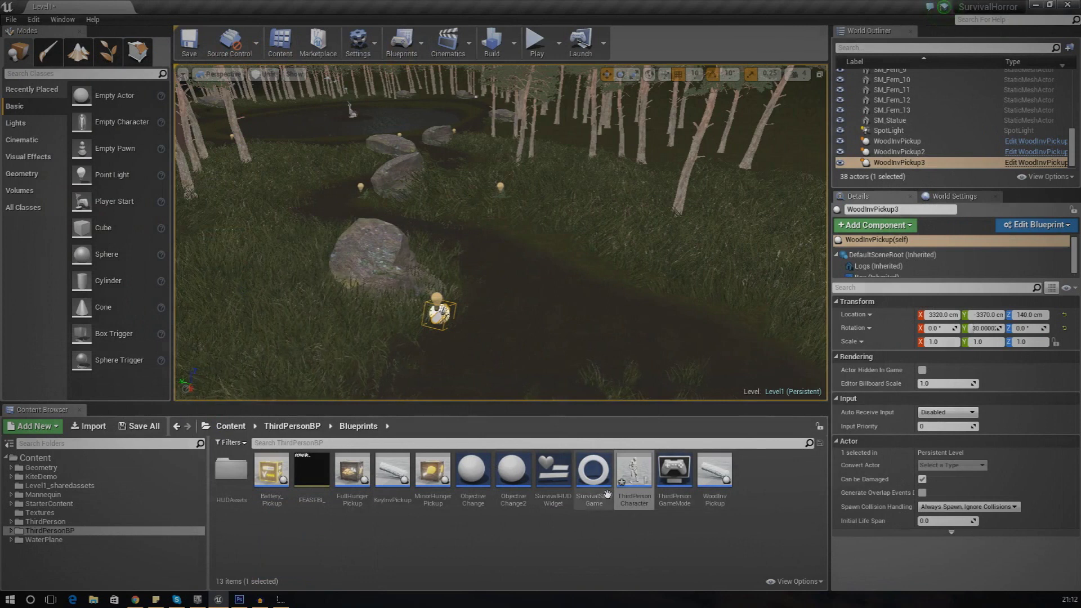
Set the PlayerObjective default in the SurvivalSaveGame blueprint to "Collect Firewood", then compile and save it.
double_click(607, 495)
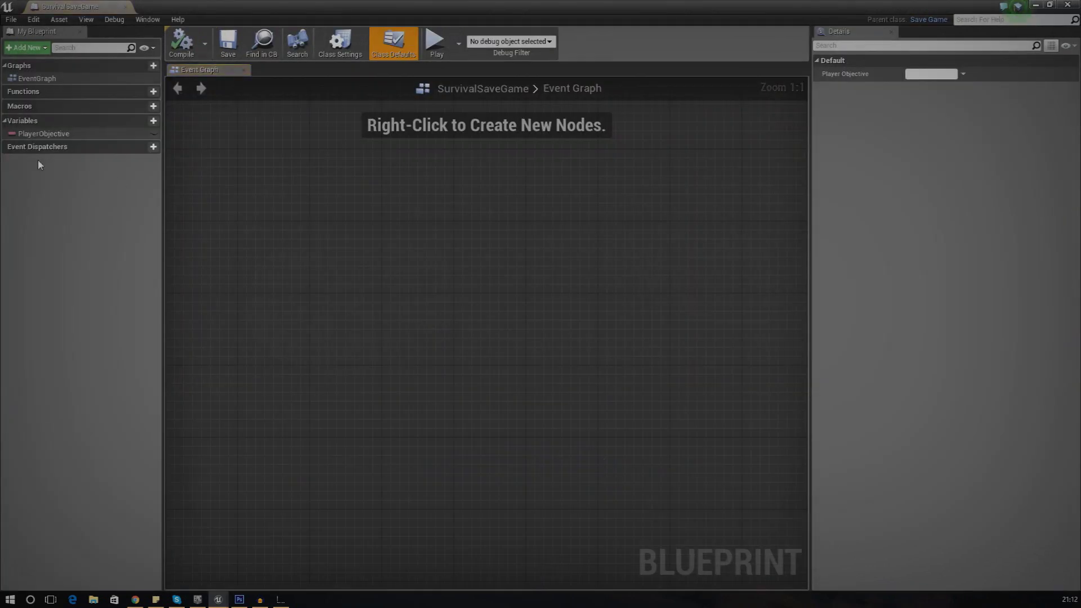
left_click(38, 133)
left_click(924, 199)
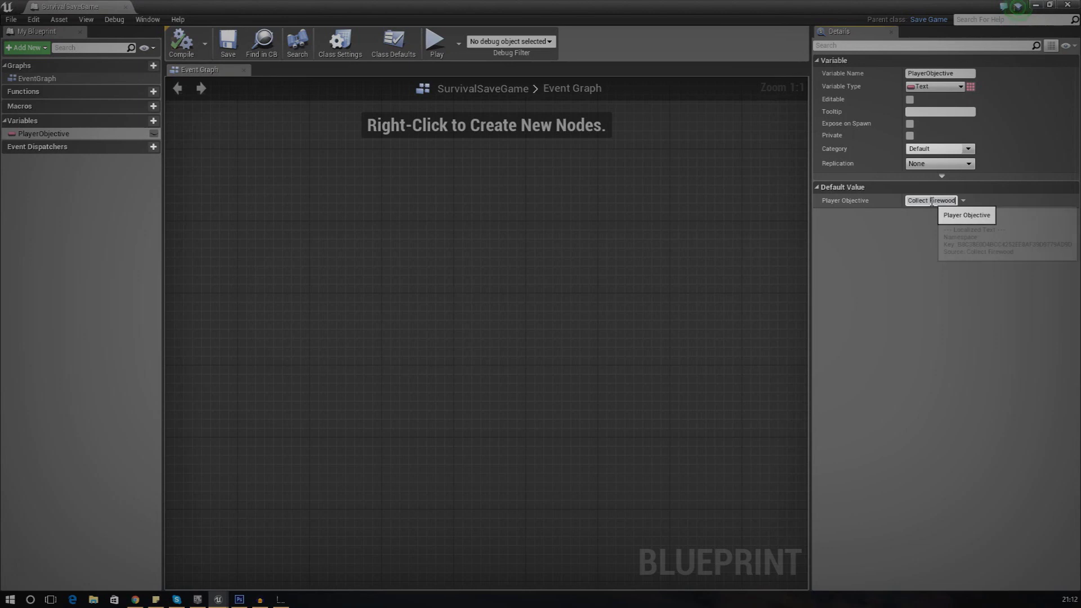
key("Return")
left_click(181, 43)
left_click(229, 42)
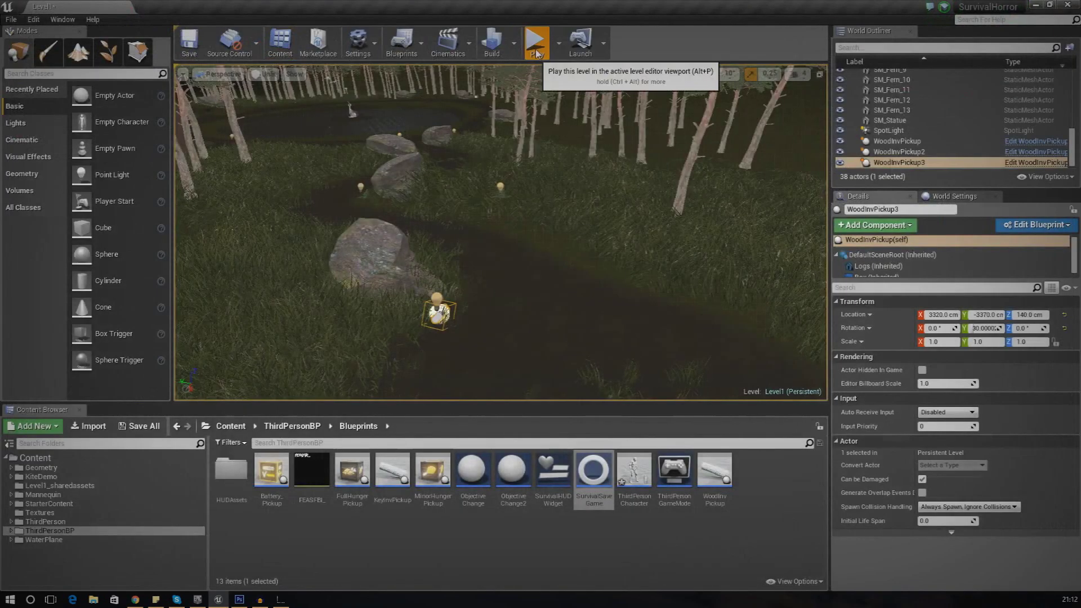
Playtest the level briefly to check the objective text on the HUD.
left_click(529, 45)
left_click(530, 89)
key("w")
key("shift")
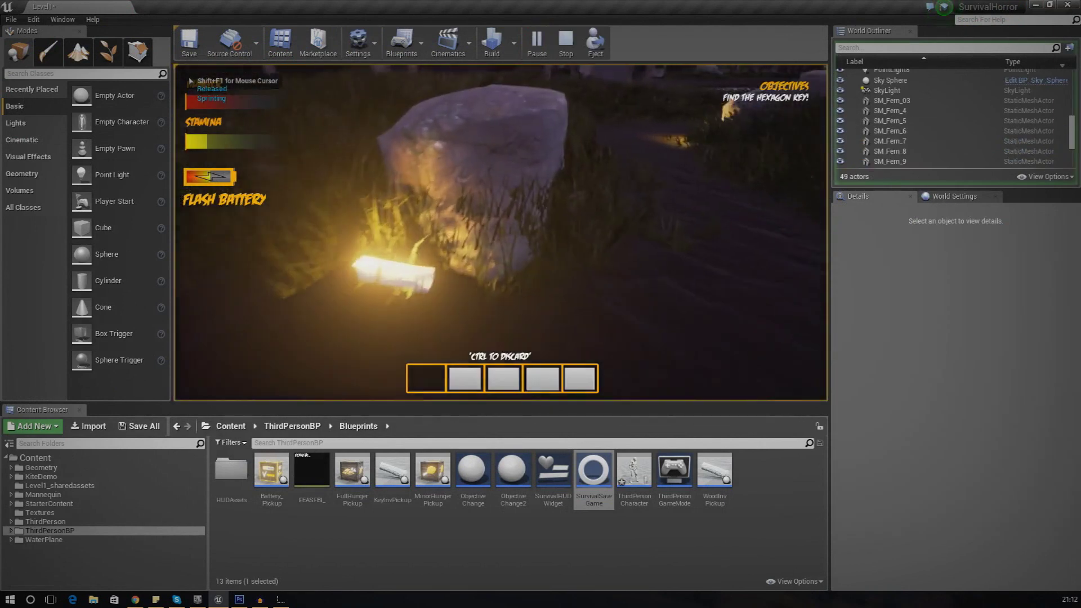
key("Escape")
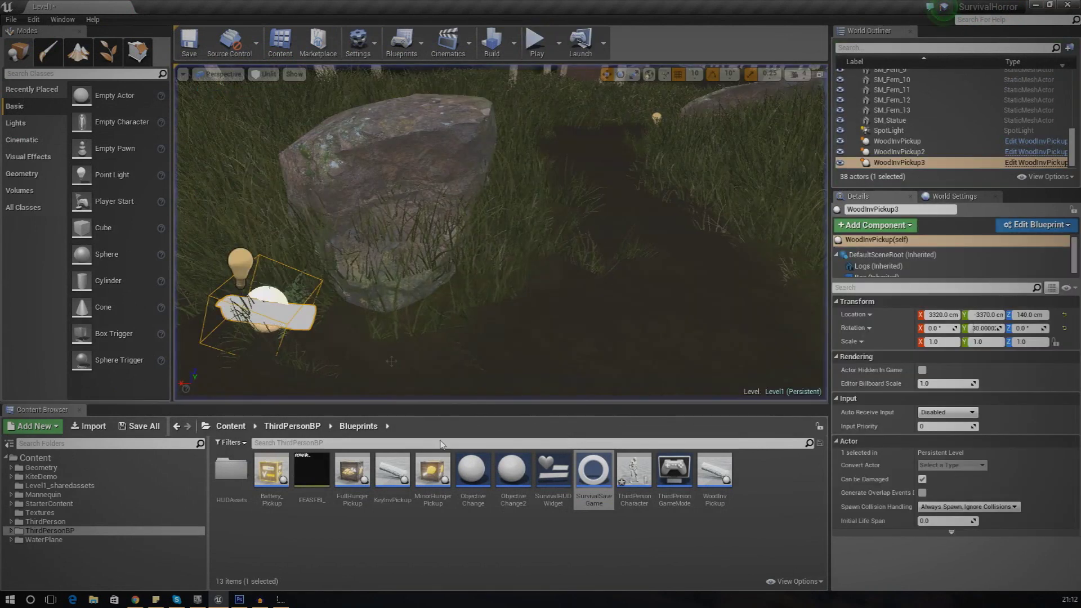
Recheck the PlayerObjective default value in the SurvivalSaveGame blueprint and close the blueprint.
double_click(594, 473)
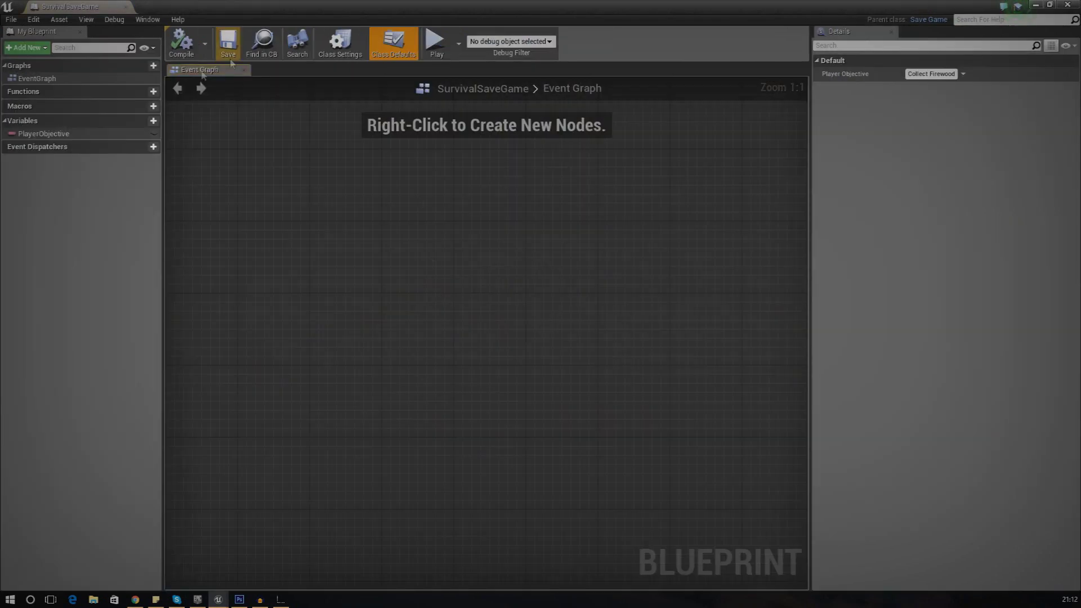
left_click(54, 134)
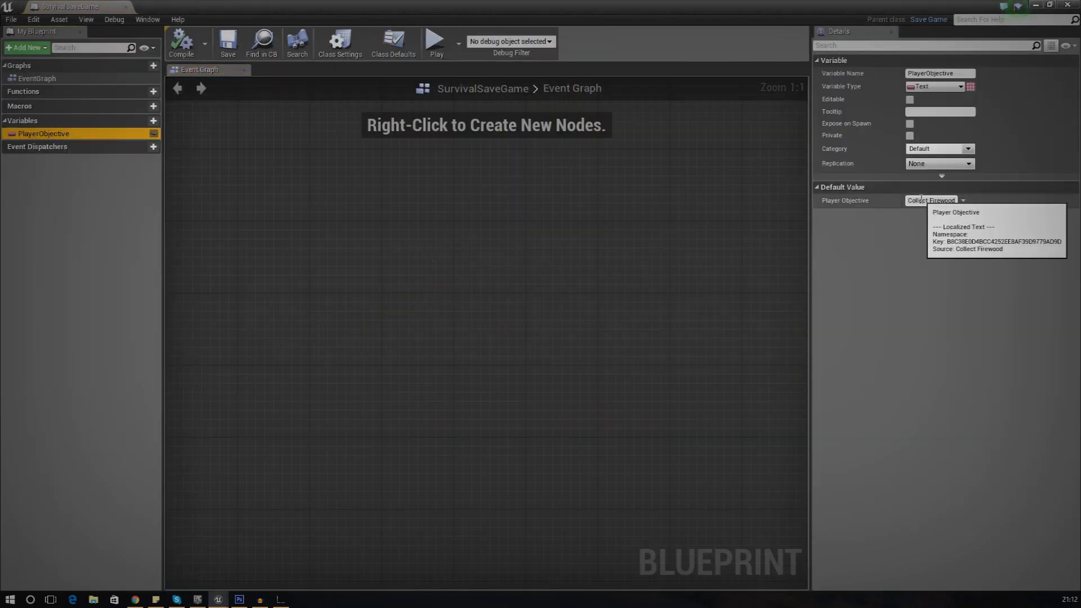
left_click_drag(956, 74, 930, 64)
left_click_drag(867, 6, 740, 88)
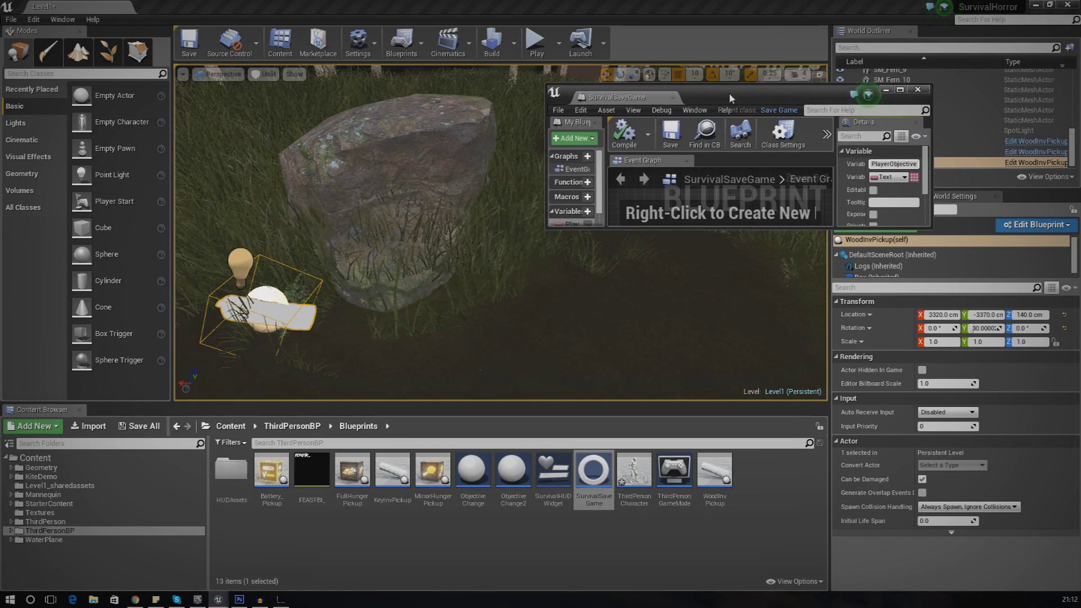
left_click(673, 97)
Place an ObjectiveChange actor on the path near the third wood pickup at X 3320, Y -3700, Z 170 cm.
key("f")
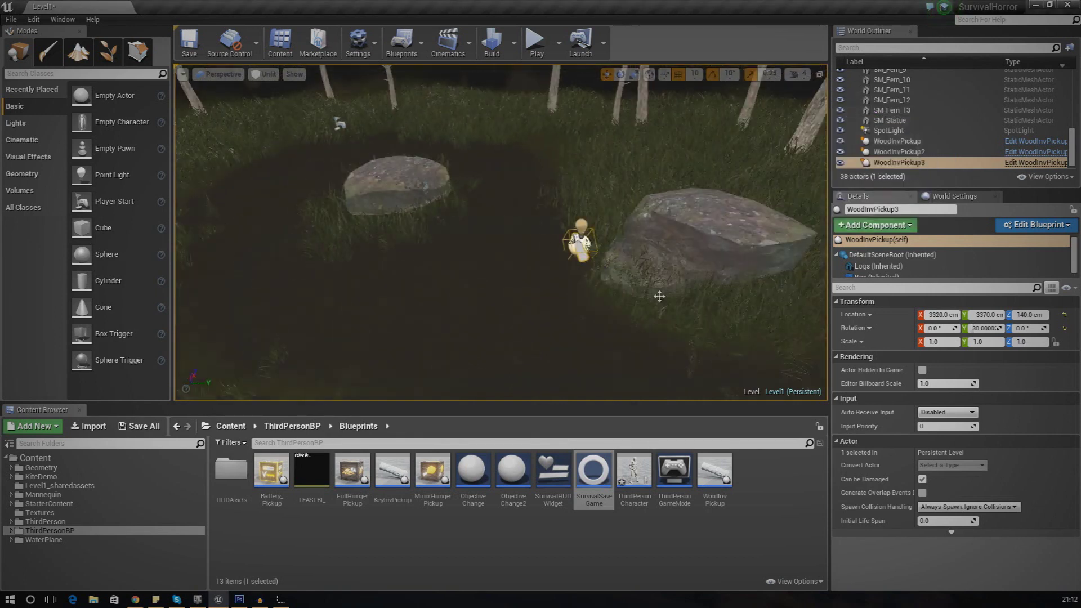
left_click_drag(473, 472, 456, 252)
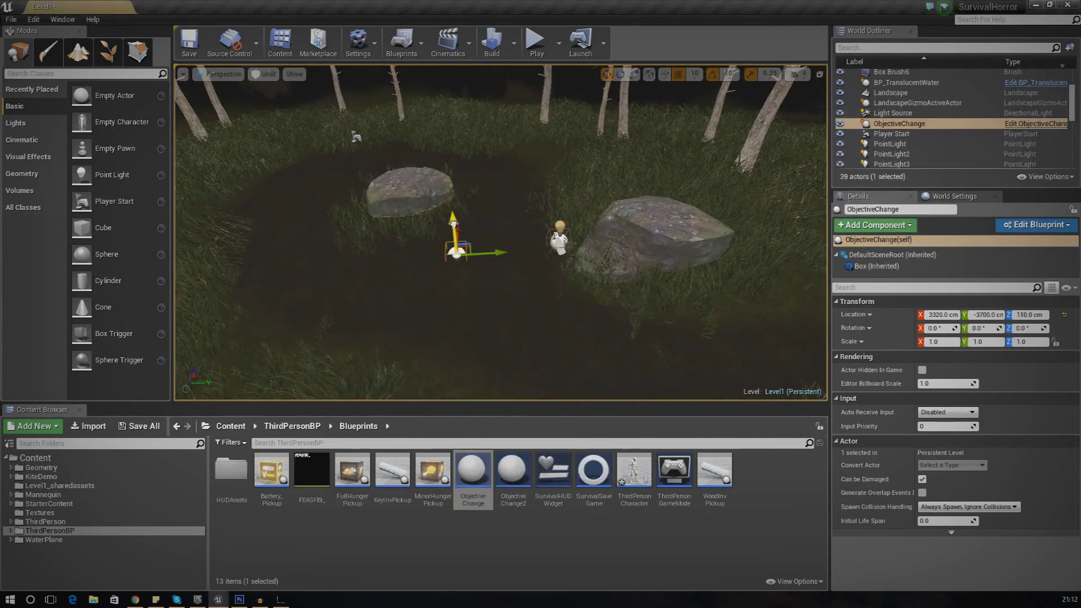
key("f")
mouse_move(552, 236)
right_mouse_down()
mouse_move(529, 236)
mouse_move(569, 236)
mouse_move(553, 236)
right_mouse_up()
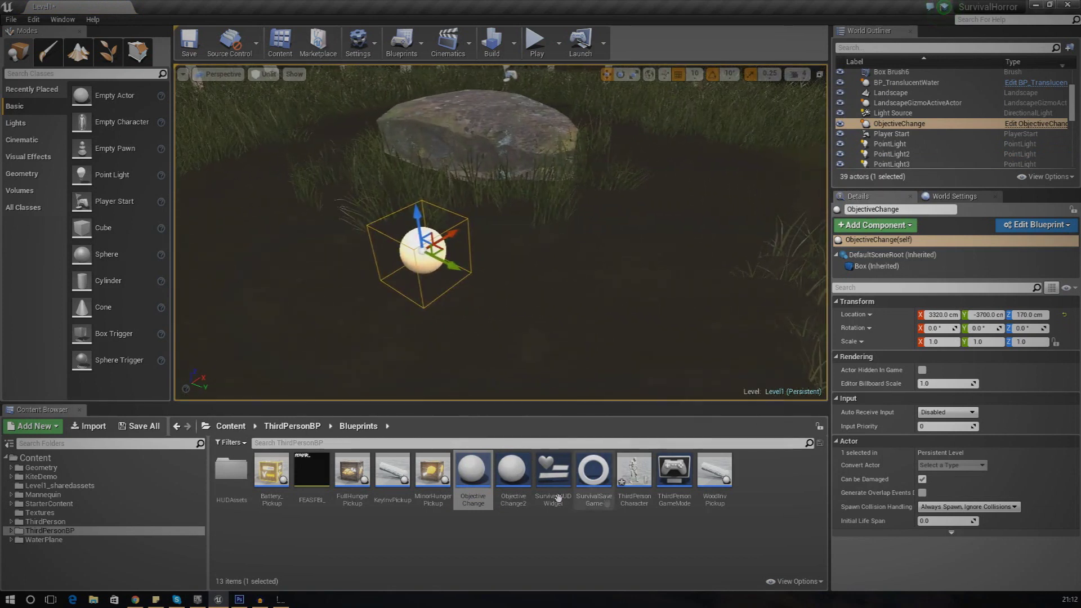
In the ObjectiveChange blueprint, set Player Objective to "Collect Firewood" on the SET node following Cast To ThirdPersonCharacter.
double_click(473, 472)
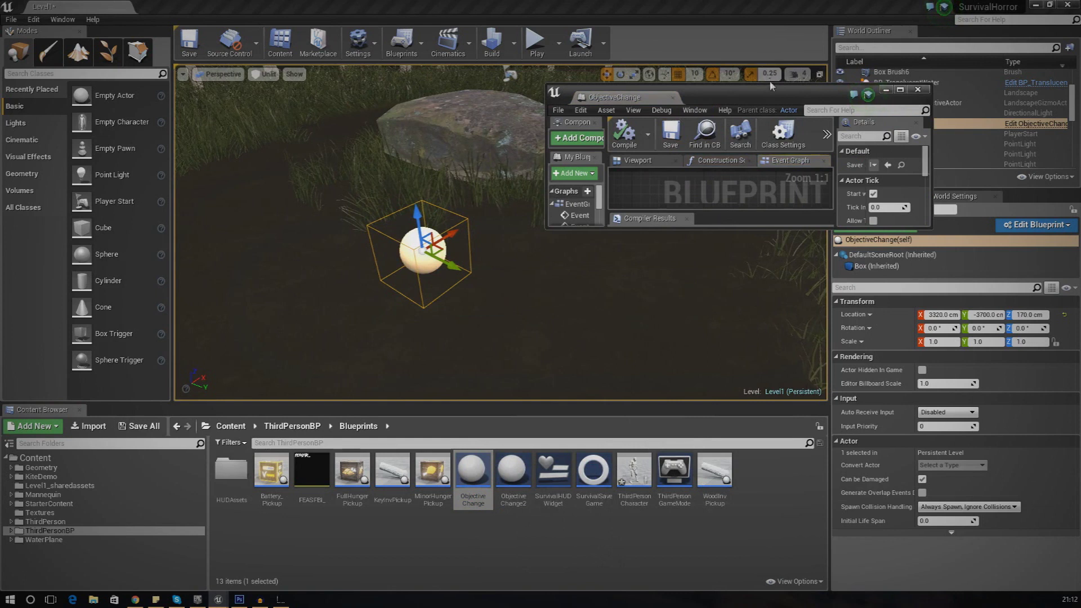
double_click(739, 93)
scroll(423, 346, "down", 4)
scroll(563, 321, "up", 4)
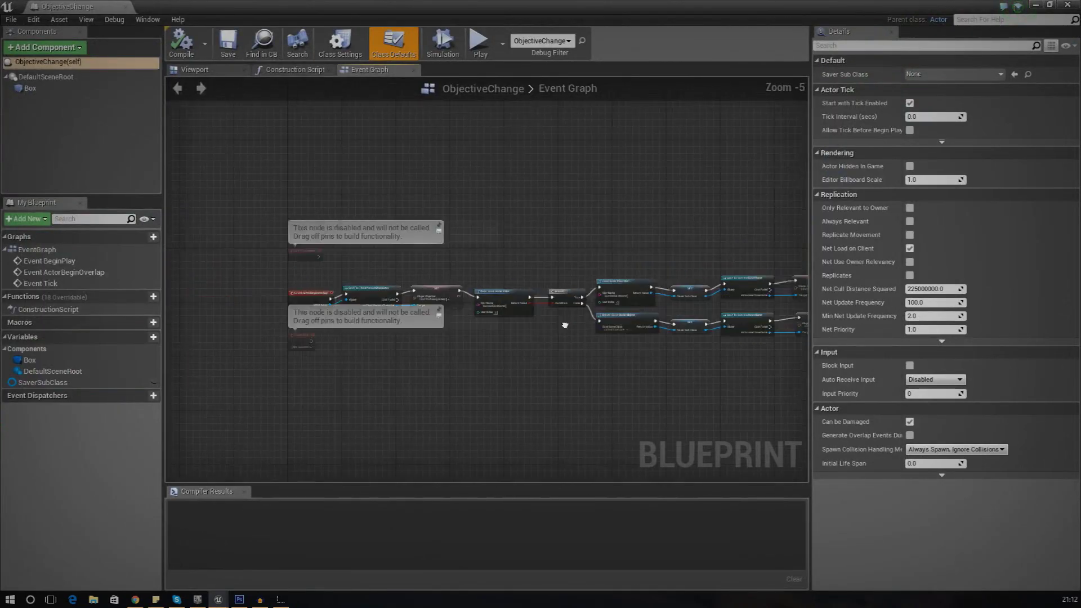
left_click(494, 284)
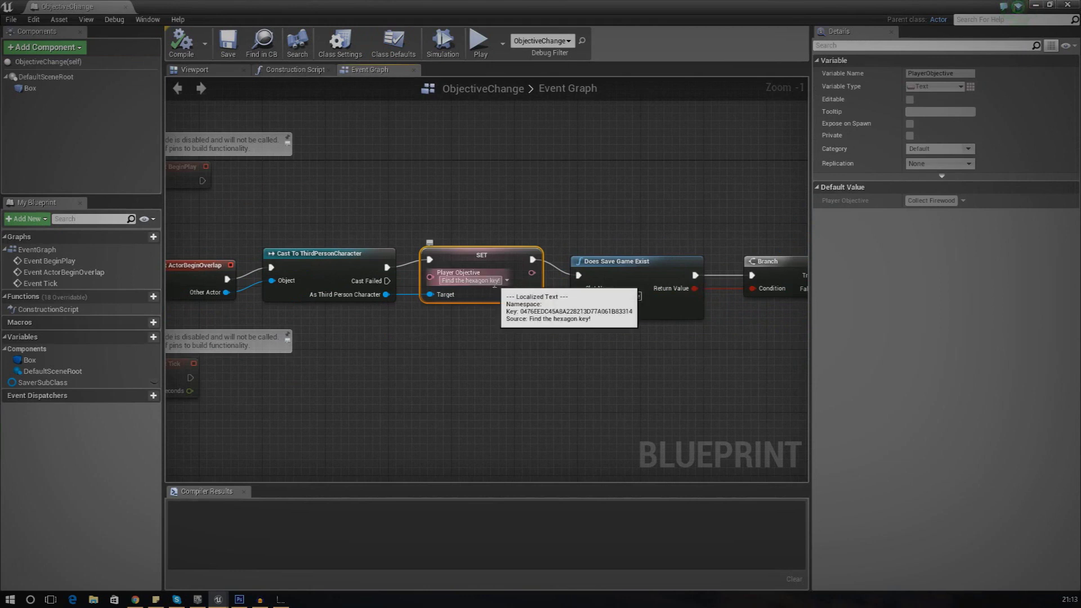
type("Collect")
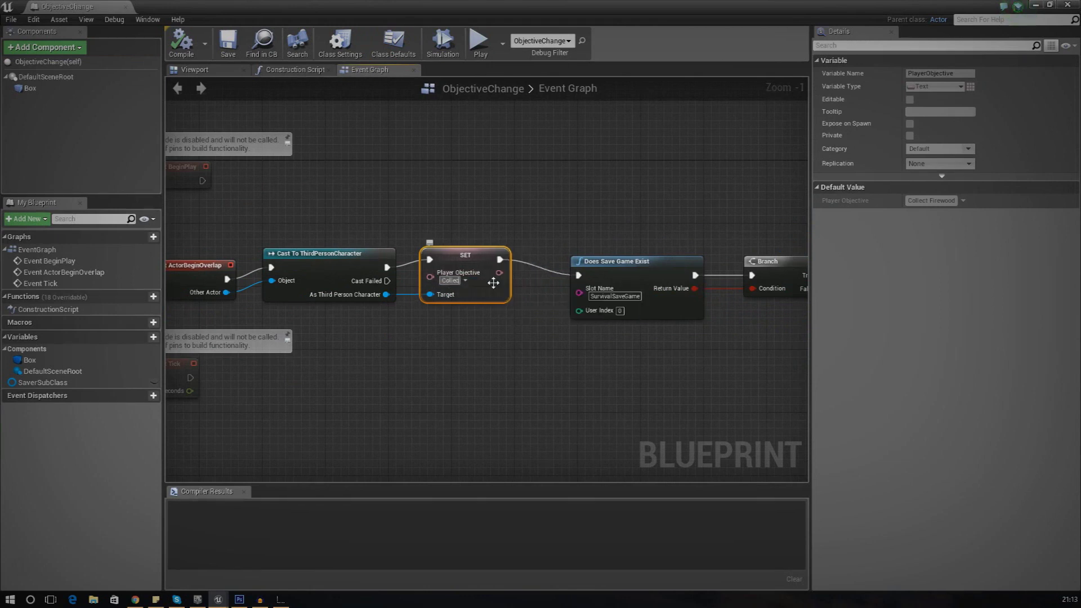
type(" Firewood")
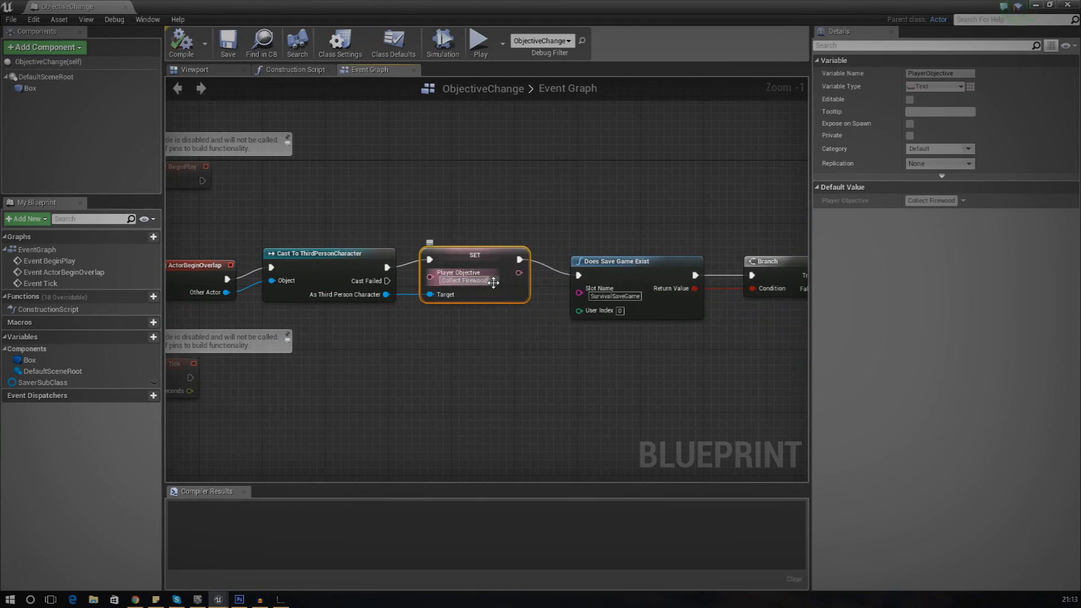
Move the SET node closer to the upper Cast To SurvivalSaveGame and set its Player Objective to "Collect Firewood".
right_click_drag(791, 186, 523, 201)
scroll(515, 241, "down", 3)
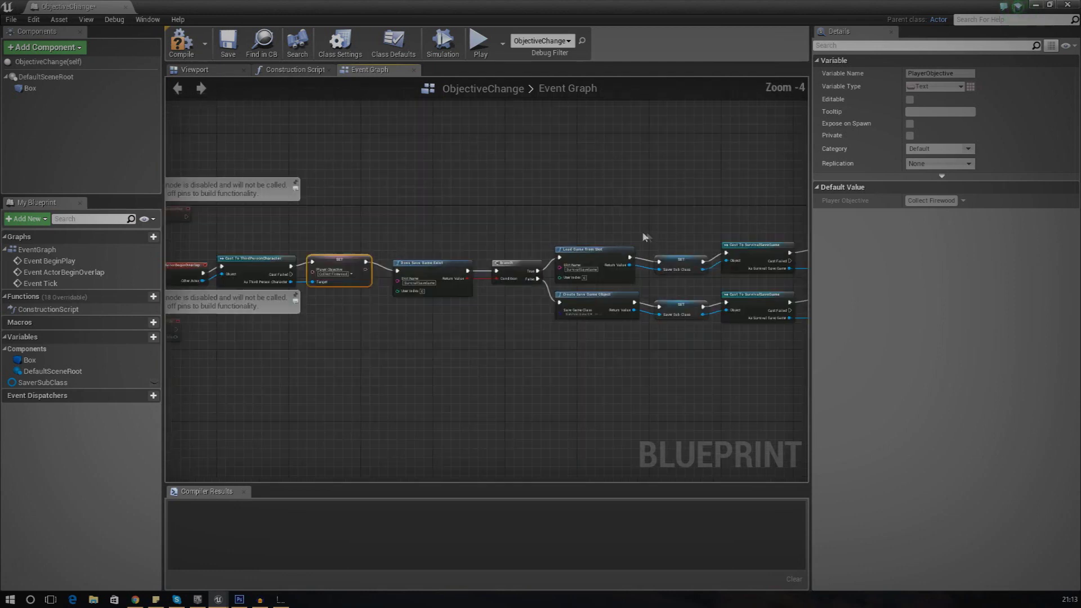
right_click_drag(663, 230, 425, 248)
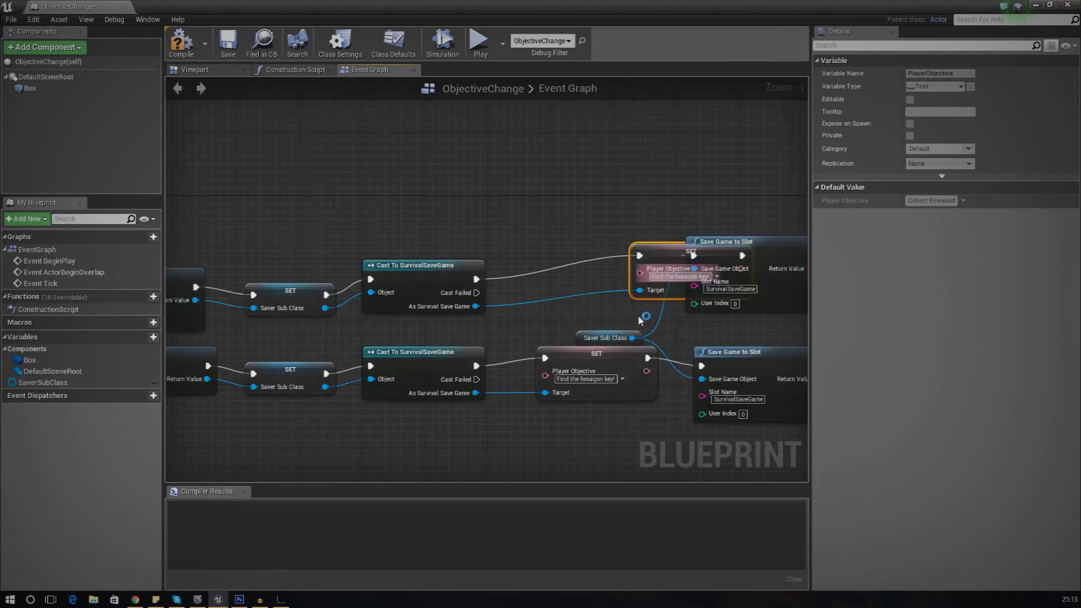
left_click_drag(687, 273, 601, 281)
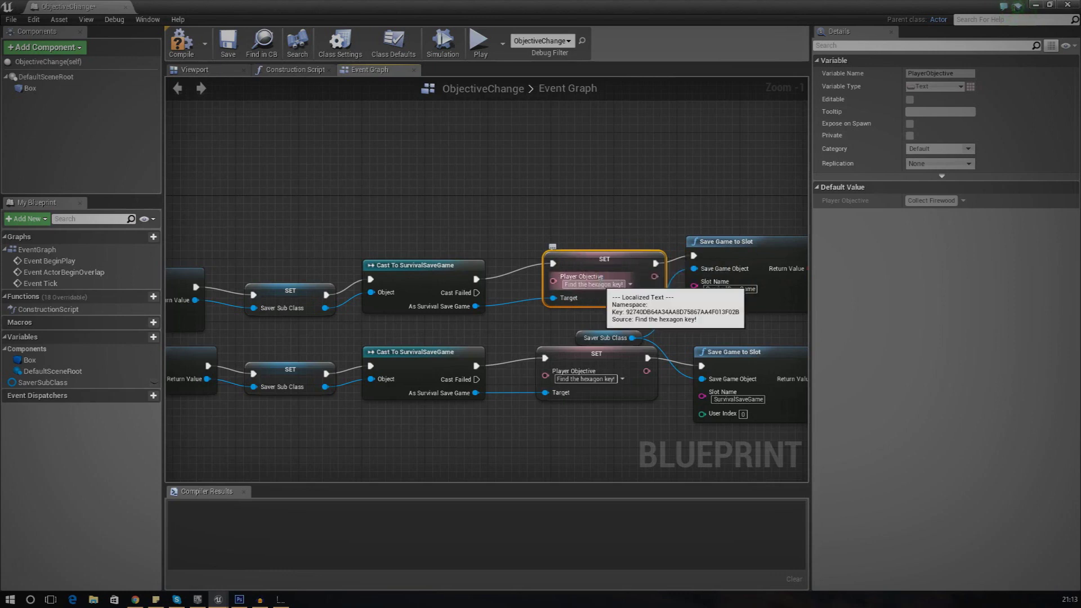
left_click(599, 284)
type("Collect Firewood")
key("Return")
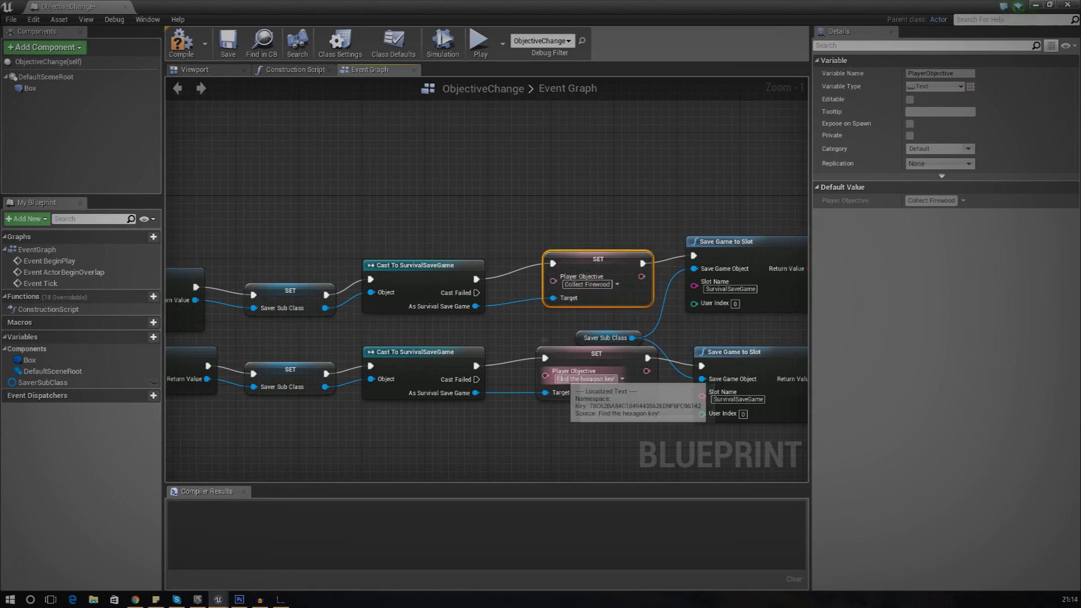
Set Player Objective to "Collect Firewood" on the SET node after the lower Cast To SurvivalSaveGame and close the ObjectiveChange blueprint.
left_click(562, 379)
type("Collect Firewood")
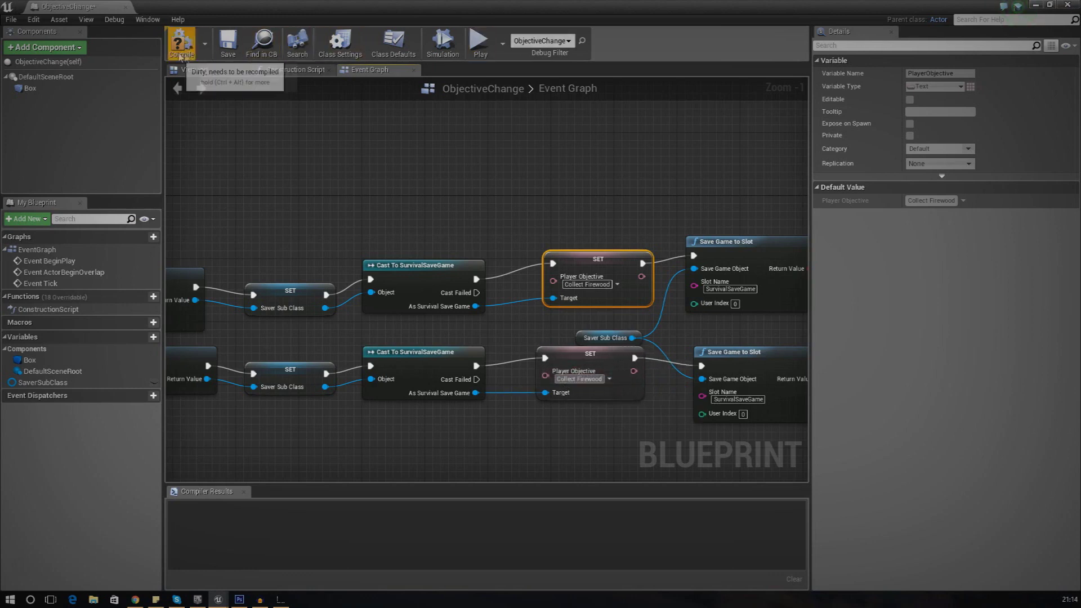
left_click(125, 9)
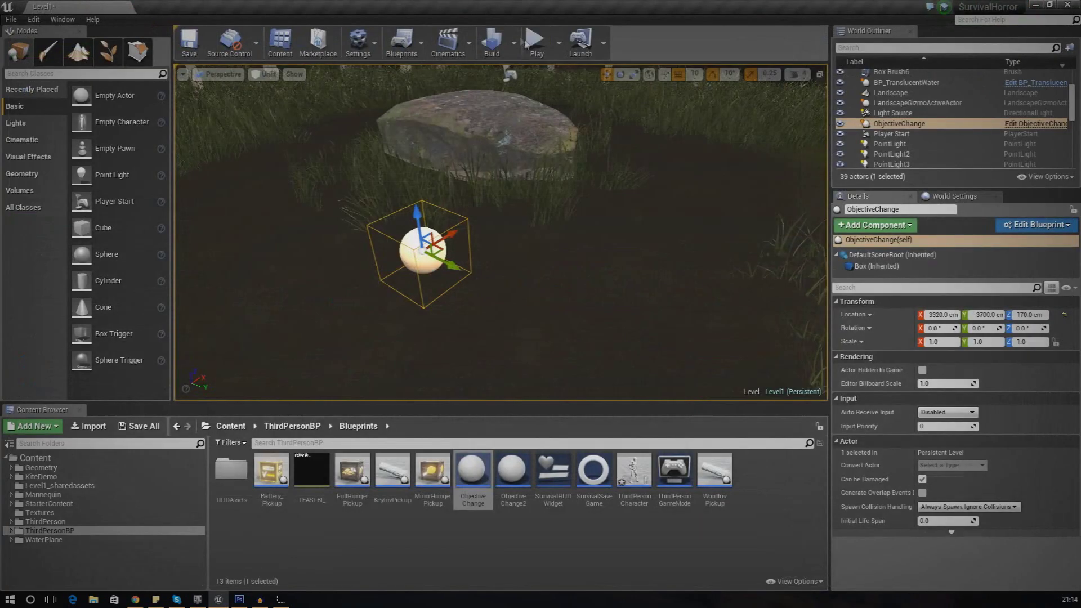
Playtest the level with the ObjectiveChange actor on the path and check the objective shown on the HUD.
left_click(536, 40)
key("w")
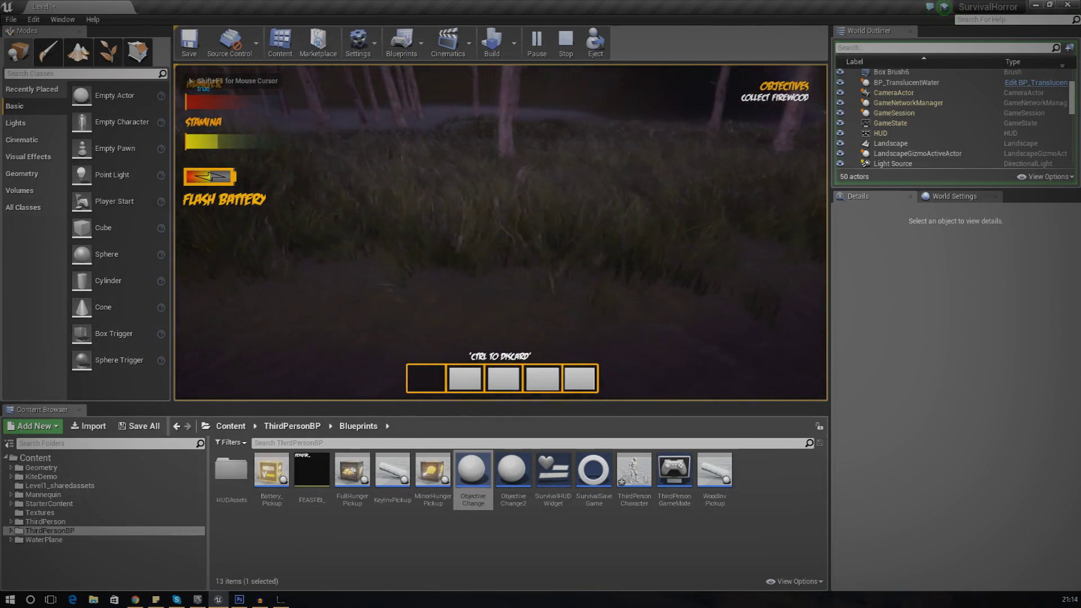
key("Escape")
Delete the ObjectiveChange actor from the path and playtest the level to check the saved objective.
key("f")
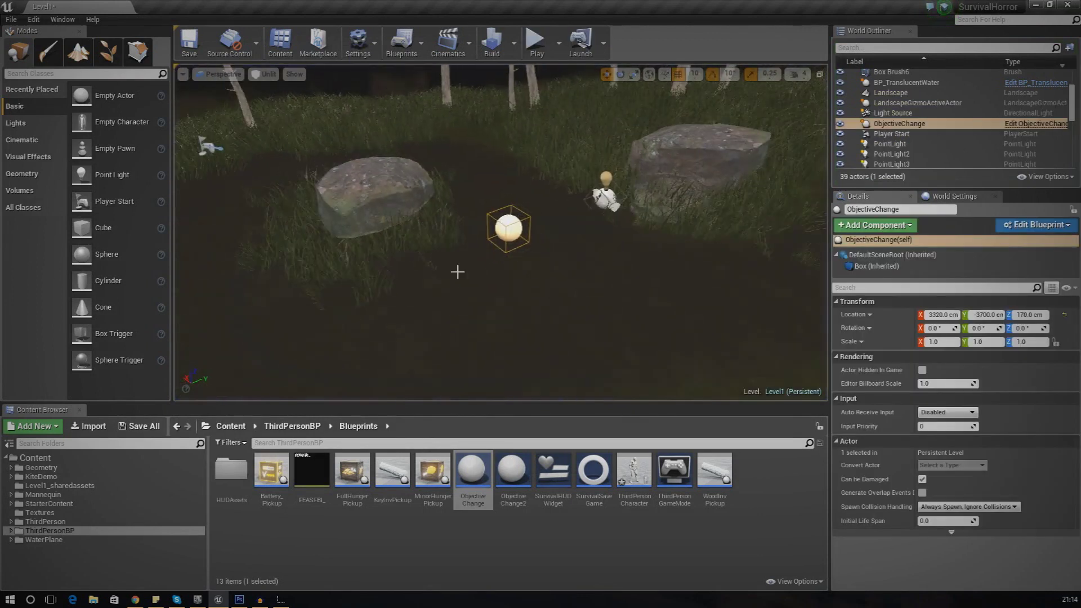
key("Delete")
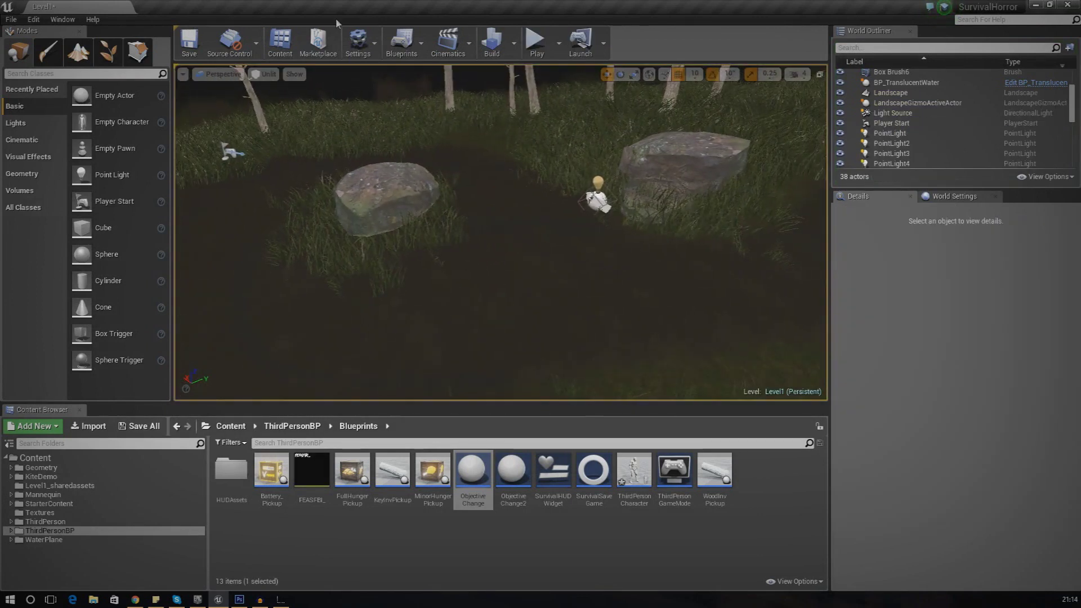
left_click(535, 42)
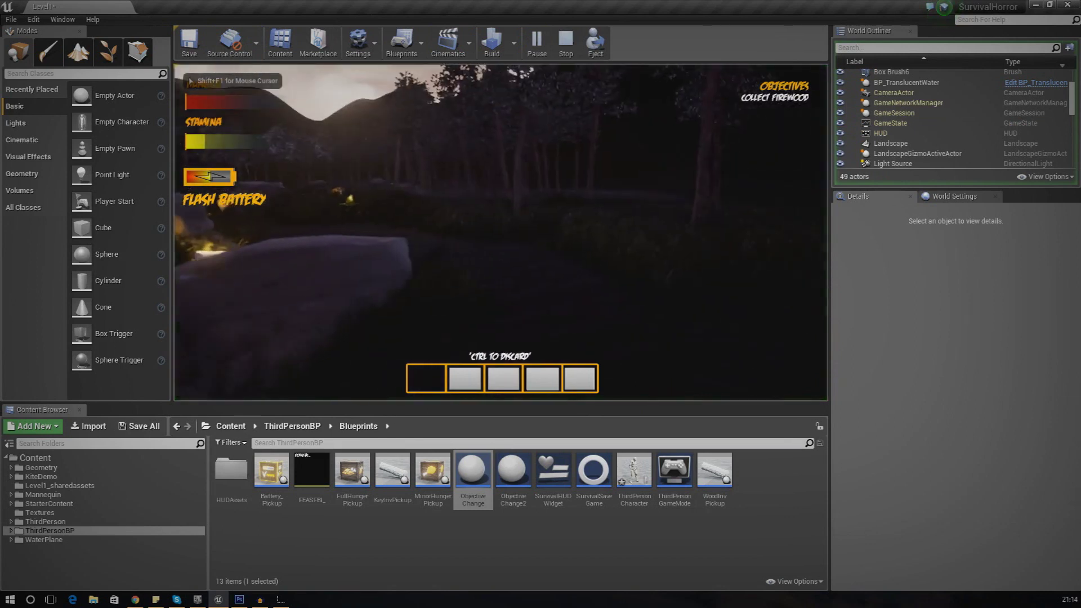
key("w")
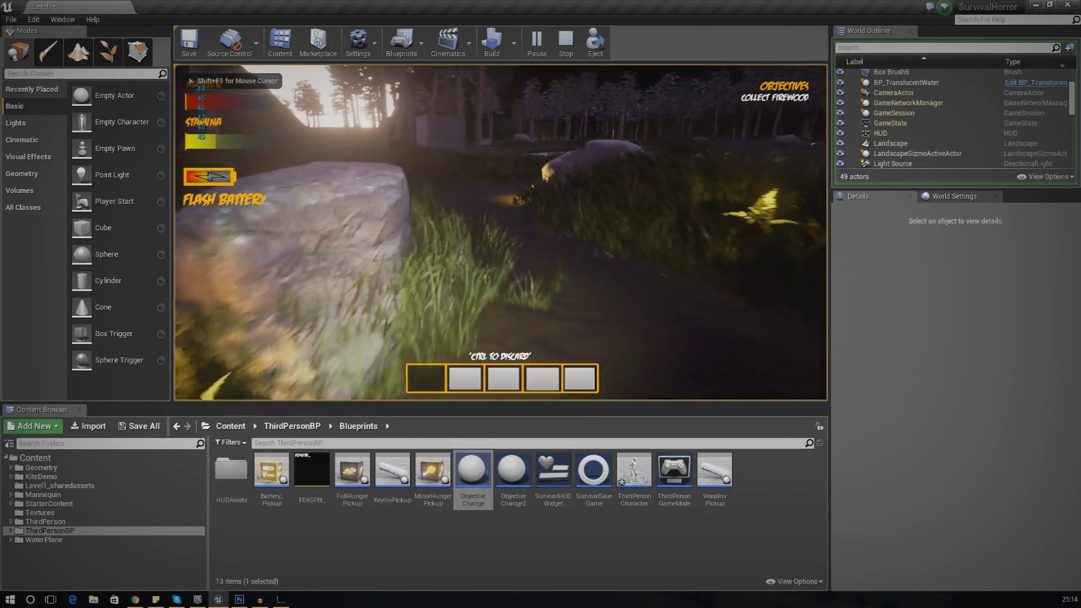
key("Escape")
Place an ObjectiveChange2 actor on the path near the wood pickup at X 3110, Y -3550, Z 170 cm and playtest it.
right_click_drag(500, 232, 451, 271)
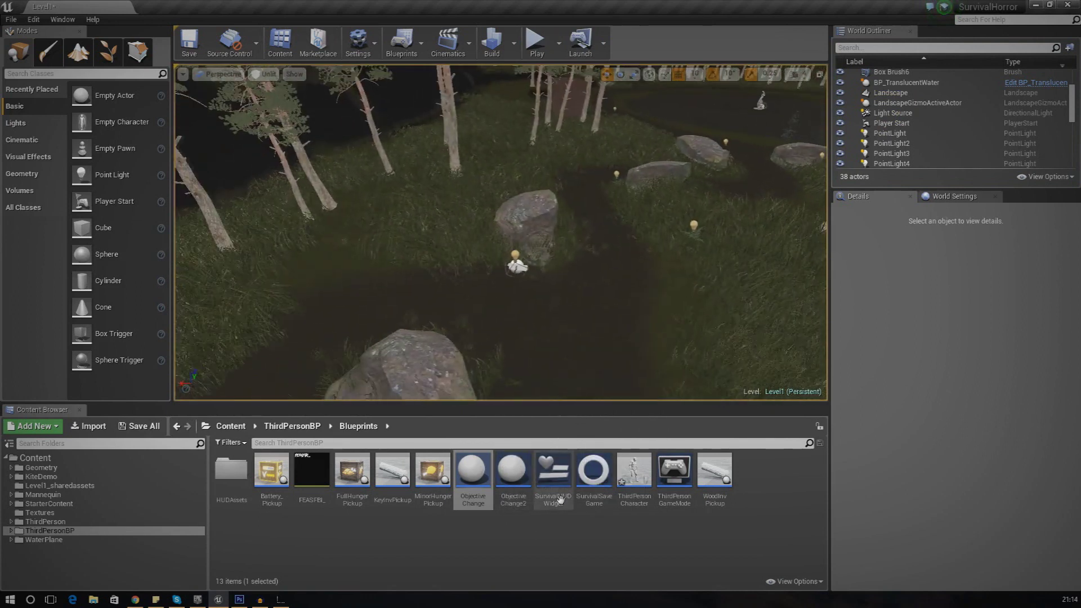
left_click(514, 487)
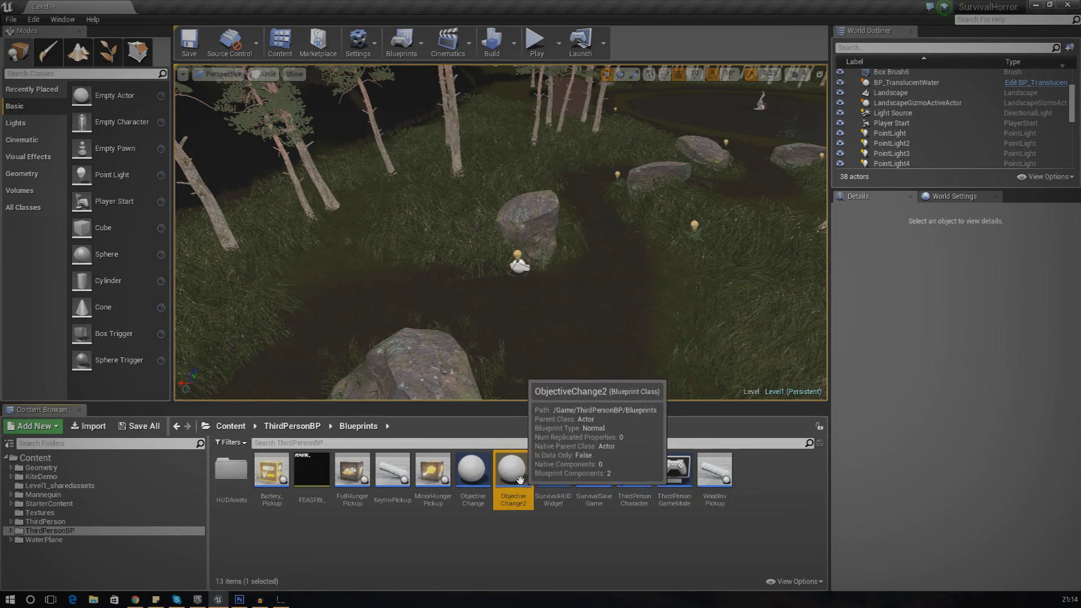
left_click_drag(517, 477, 583, 291)
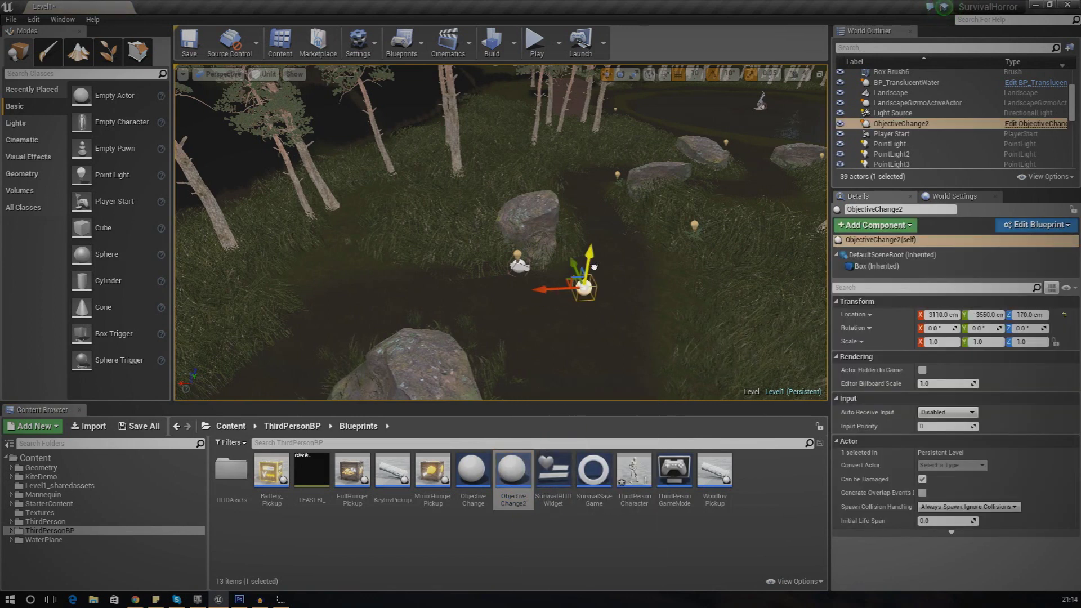
left_click(538, 42)
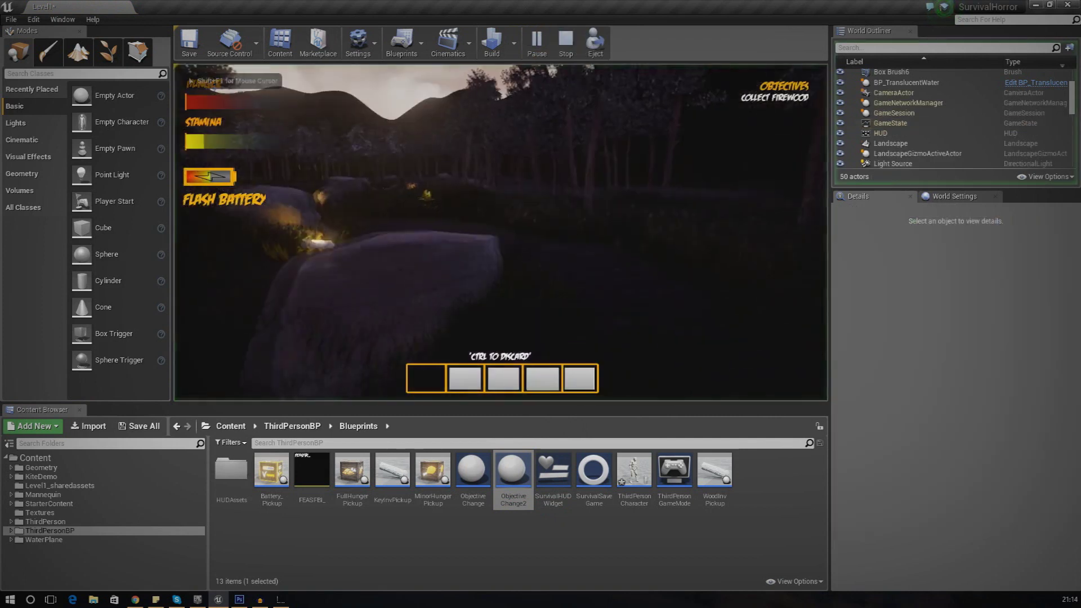
key("w")
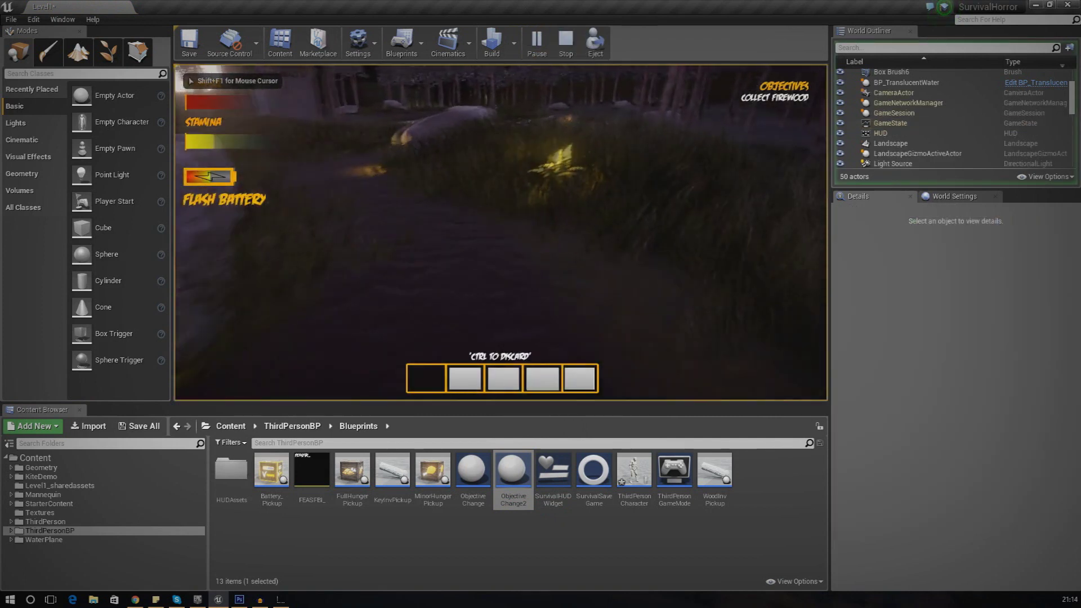
key("Escape")
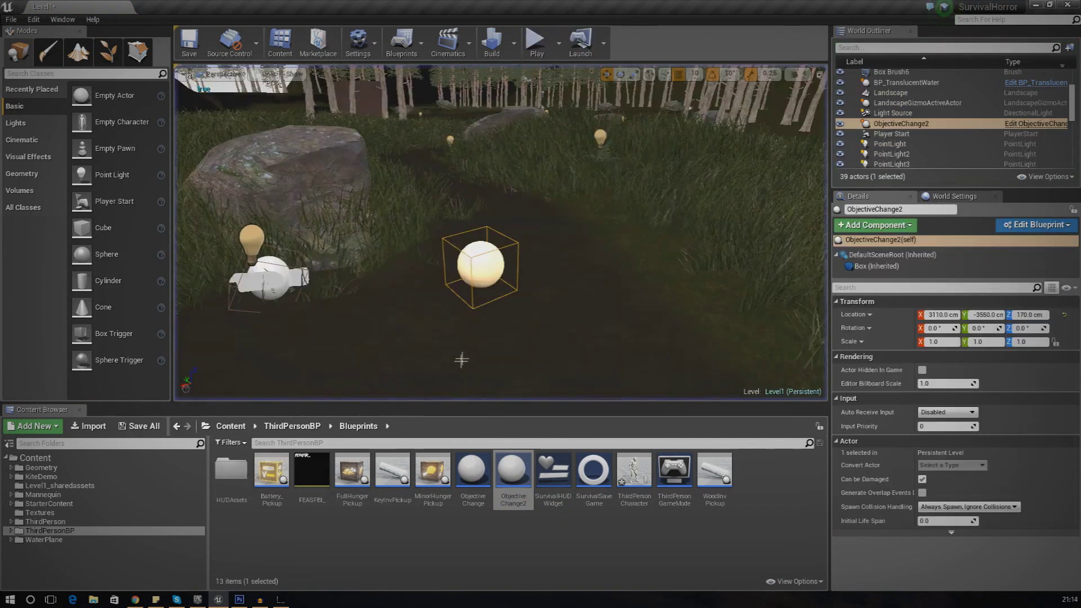
Replace the ObjectiveChange2 actor with an ObjectiveChange actor on the path at X 3150, Y -3630, Z 170 cm.
left_click(379, 209)
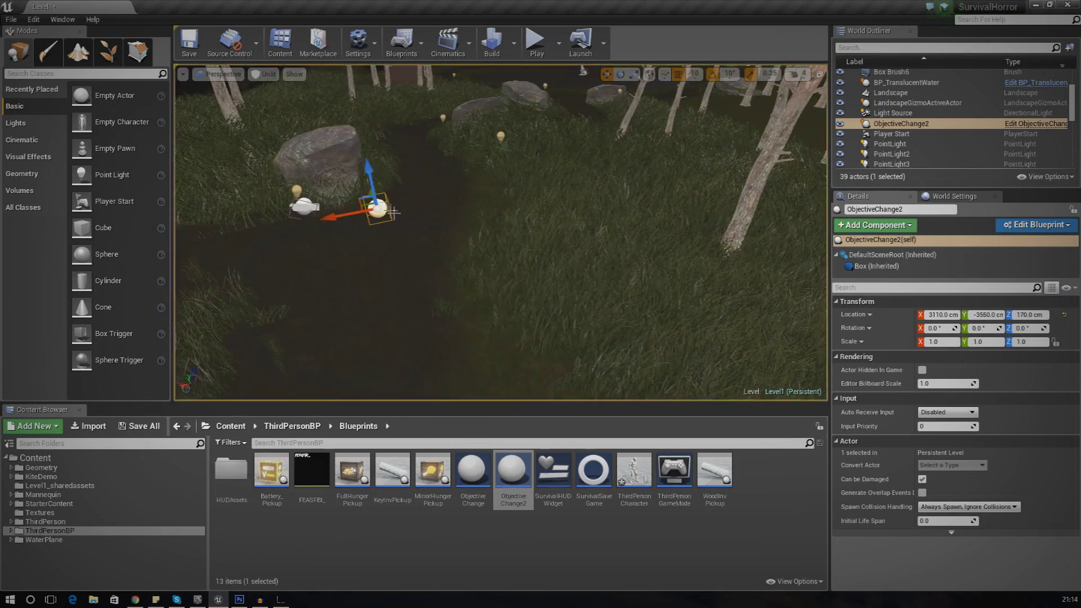
key("Delete")
right_click_drag(415, 226, 526, 363)
key("s")
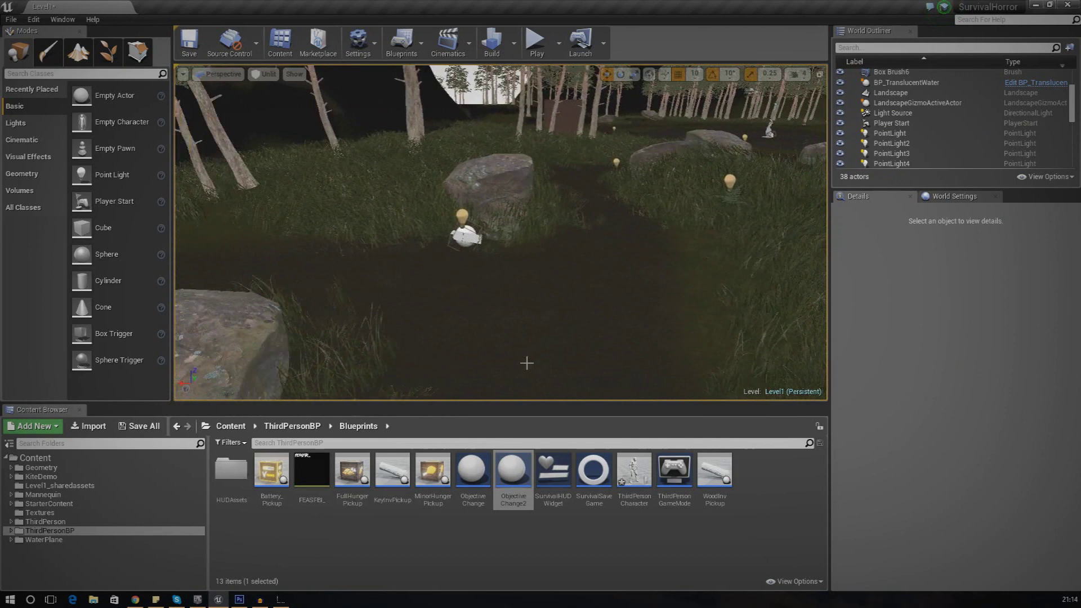
left_click_drag(526, 363, 496, 397)
left_click_drag(471, 470, 625, 277)
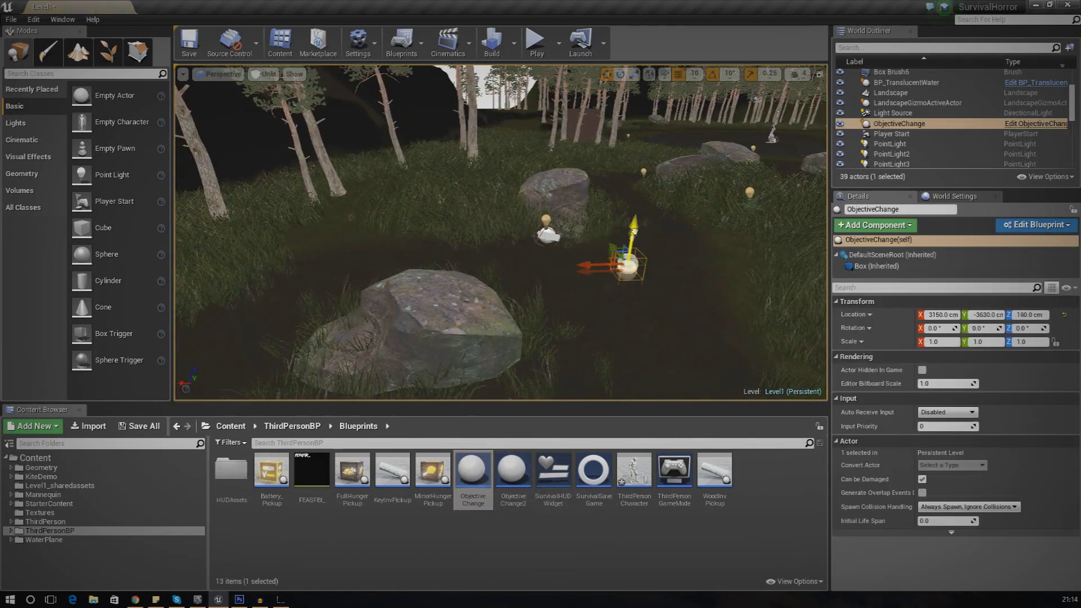
Playtest the level, walking and sprinting along the path to the glowing wood pickup to check the displayed objective.
left_click(536, 44)
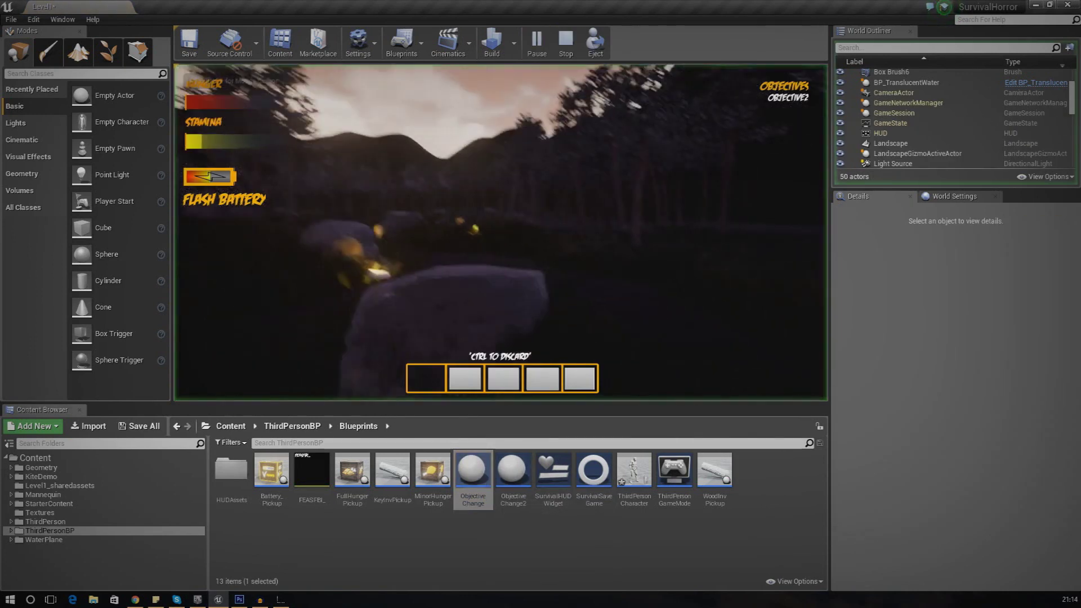
key("w")
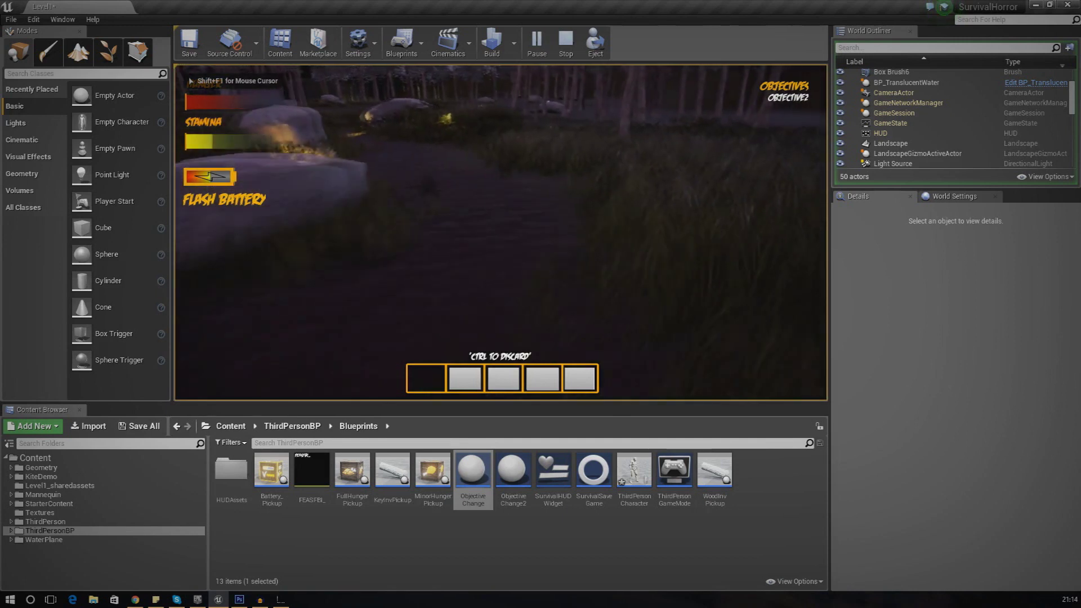
key("w")
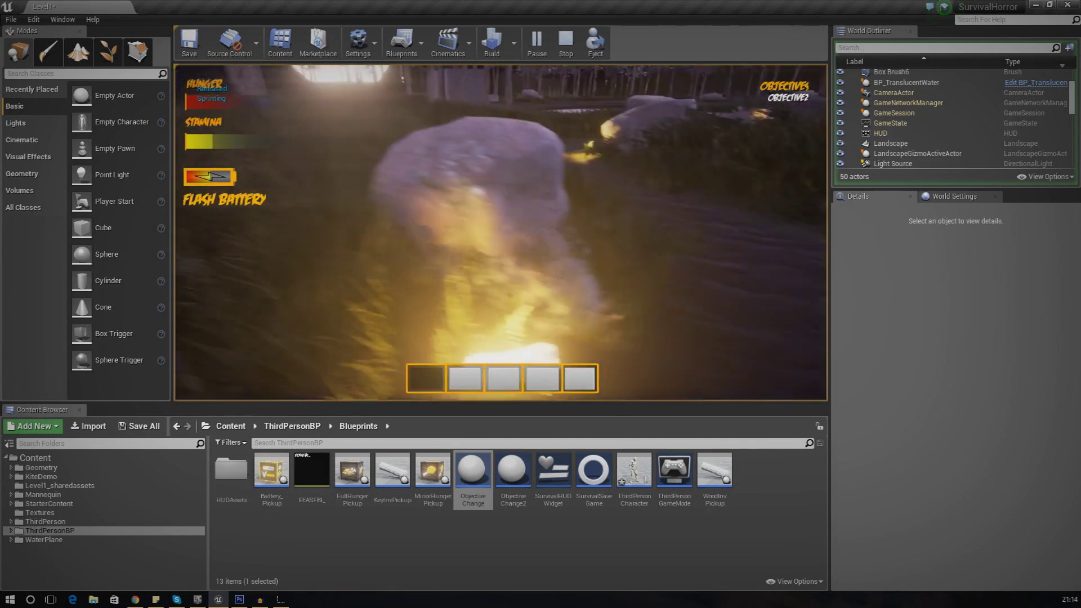
key("s")
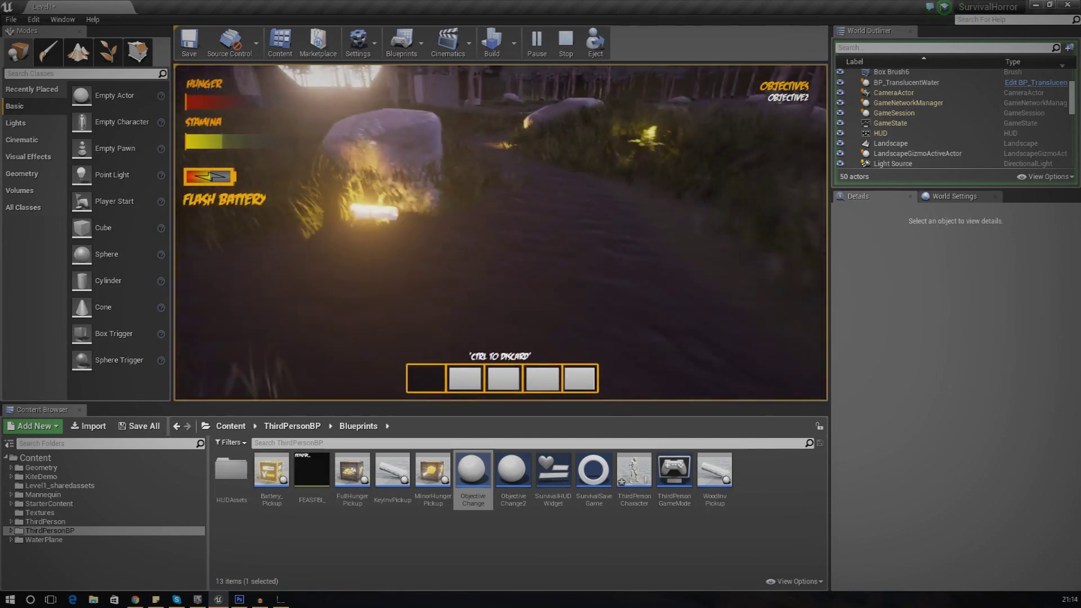
key("w")
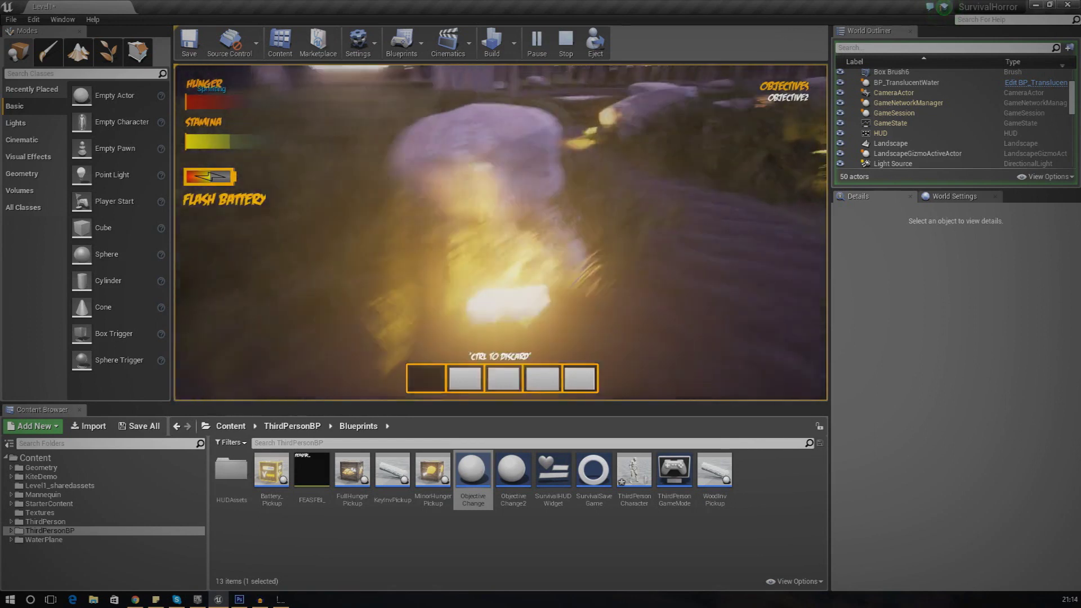
key("shift")
key("Escape")
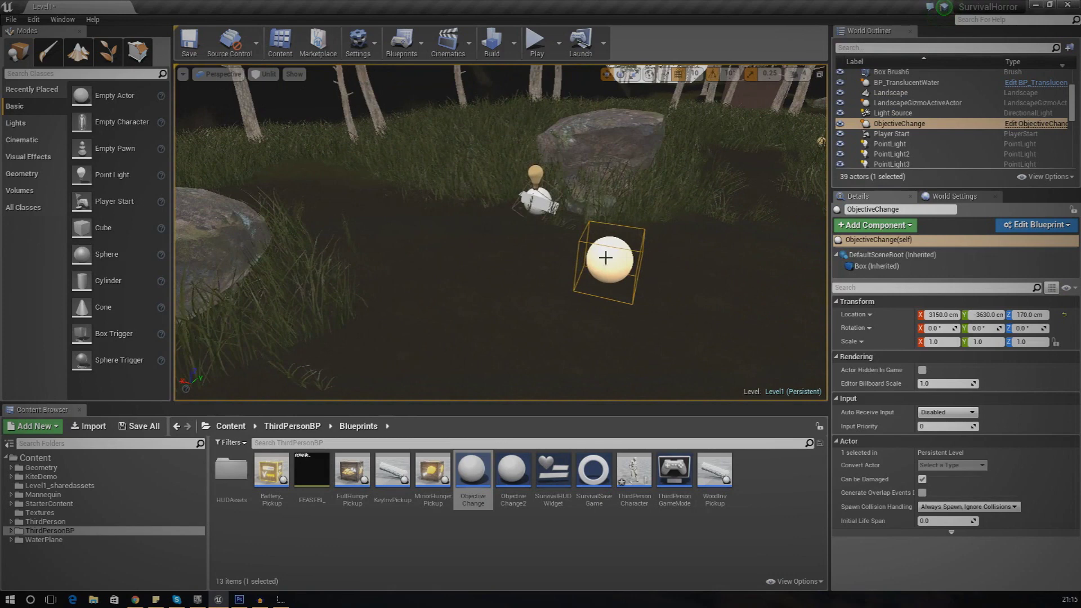
Delete the ObjectiveChange actor beside the wood pickup on the path.
key("Delete")
mouse_move(563, 285)
right_mouse_down()
mouse_move(555, 270)
mouse_move(585, 269)
mouse_move(664, 299)
mouse_move(715, 267)
mouse_move(731, 295)
mouse_move(782, 276)
mouse_move(546, 274)
right_mouse_up()
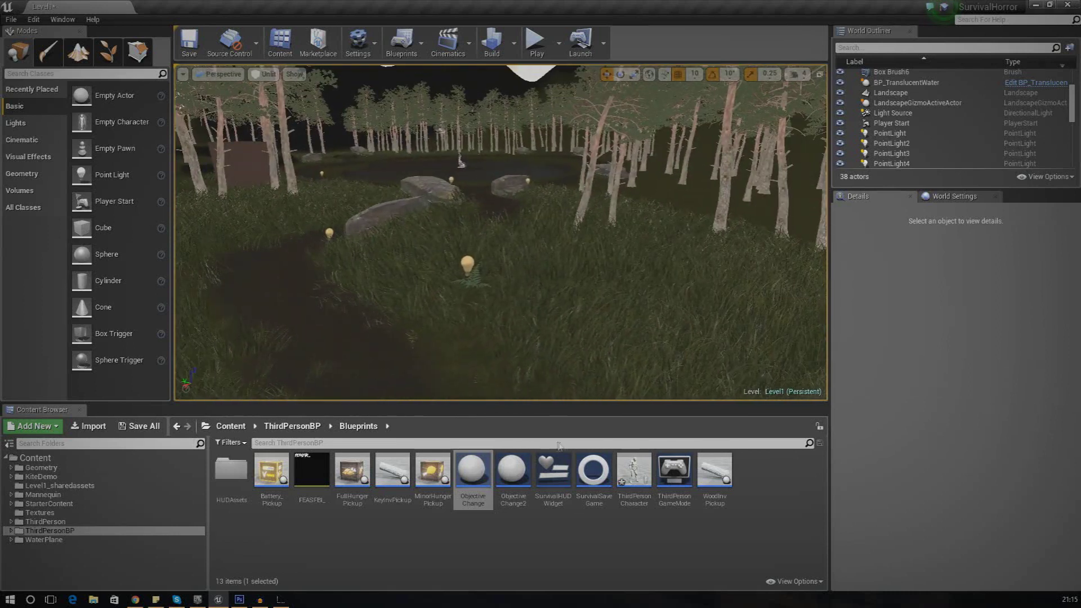
Open the ThirdPersonCharacter blueprint and examine the discard and sprint logic in its Event Graph.
left_click(645, 466)
double_click(644, 466)
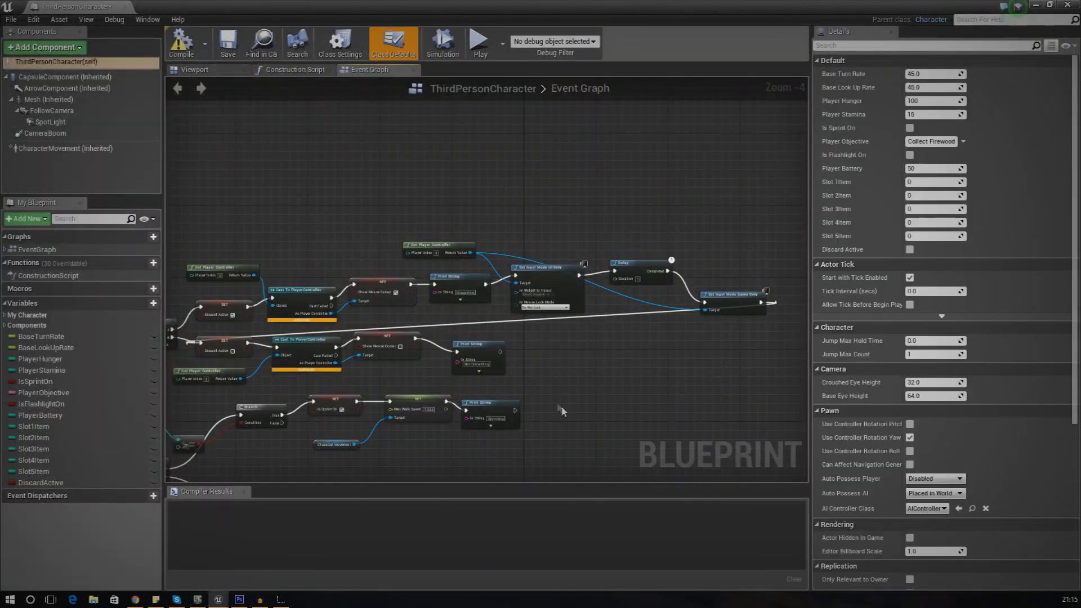
right_click_drag(524, 355, 598, 301)
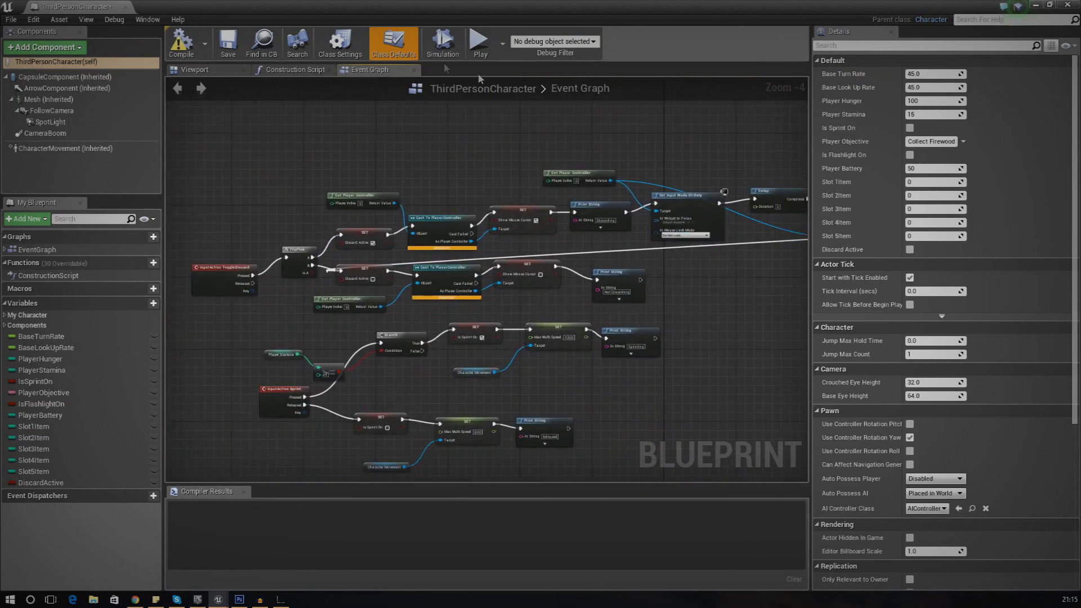
Detach the blueprint editor window from full screen, open SurvivalHUDWidget in it and maximize the window again.
left_click_drag(569, 7, 291, 189)
left_click(546, 475)
double_click(547, 475)
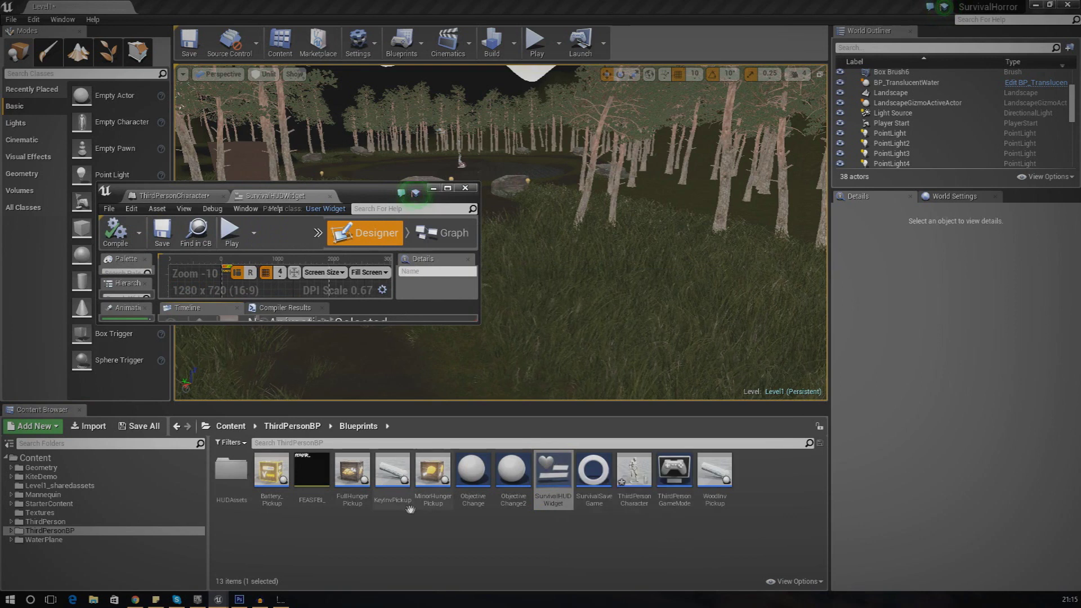
double_click(371, 200)
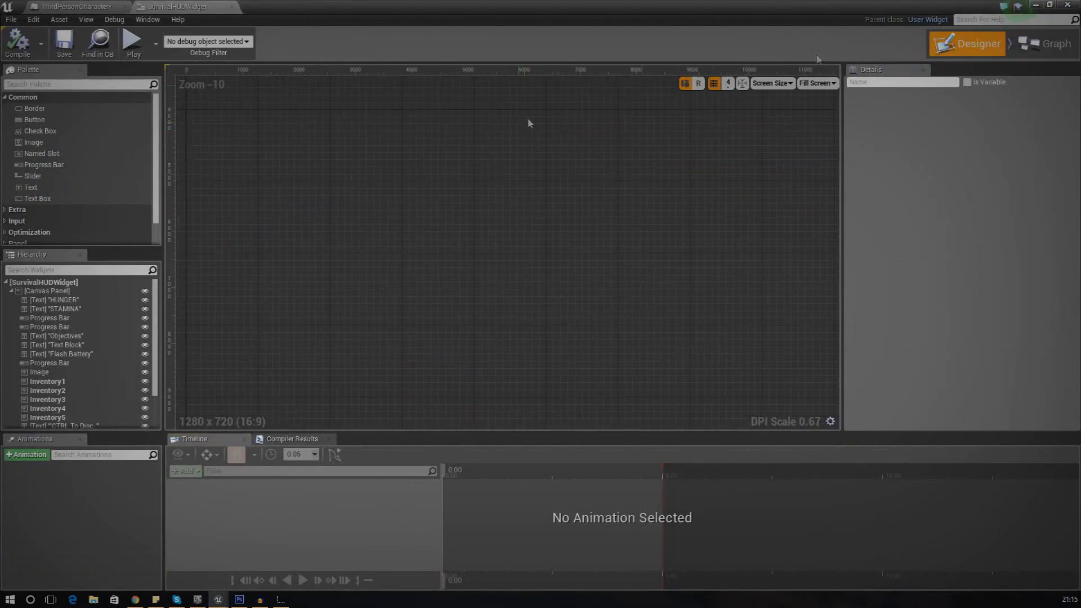
Move the InvBtn1 button up off the first inventory slot to about Position Y -145 and select the Inventory1 image beneath it.
scroll(308, 297, "up", 5)
scroll(302, 295, "down", 5)
right_click_drag(301, 295, 492, 277)
scroll(462, 299, "up", 6)
scroll(462, 299, "up", 10)
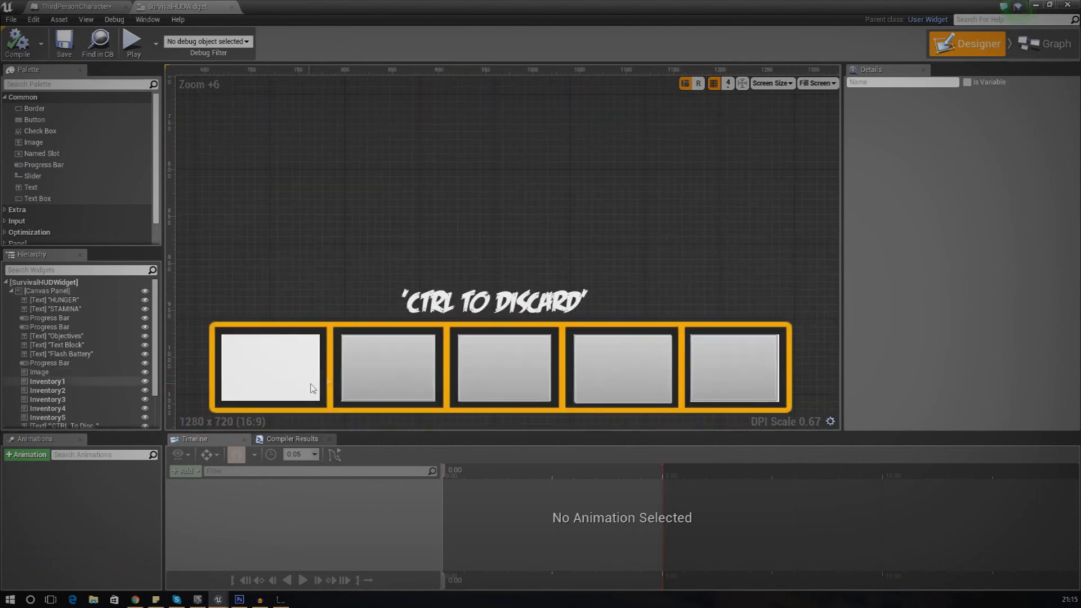
left_click(296, 383)
left_click_drag(291, 366, 299, 342)
left_click(284, 382)
left_click(293, 321)
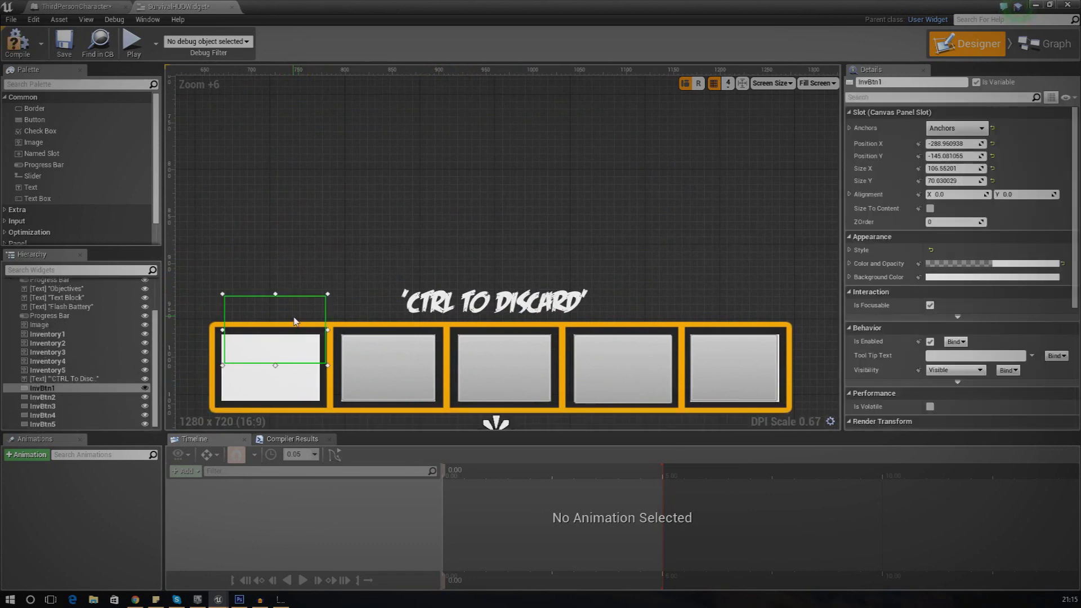
left_click(292, 372)
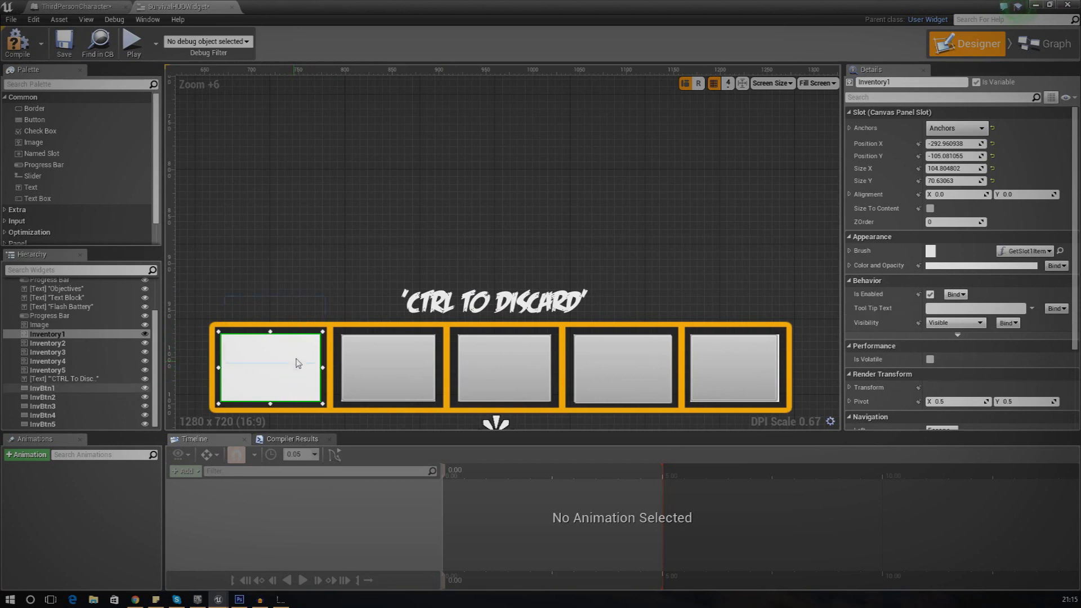
Move the InvBtn2 button up to about Position Y -153 and select the Inventory2 image beneath it.
left_click(369, 360)
left_click_drag(369, 360, 369, 326)
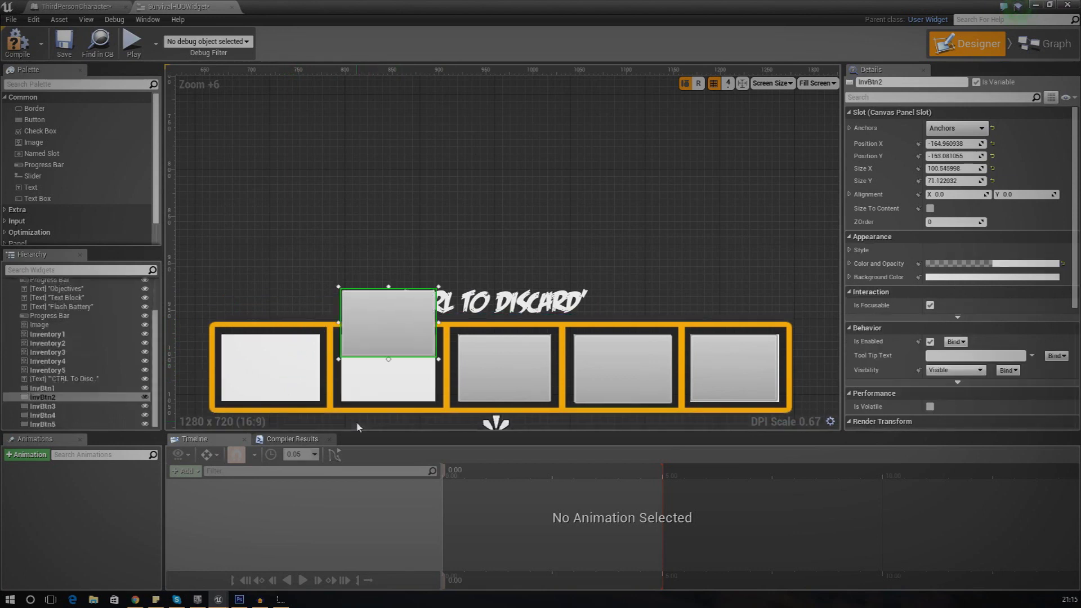
left_click(363, 399)
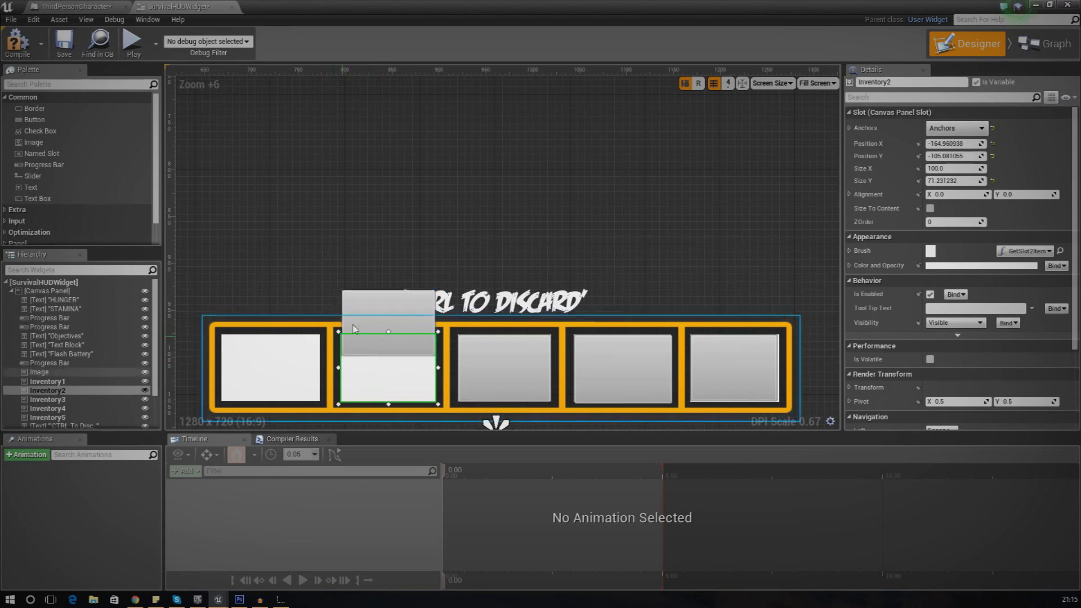
Inspect the discard buttons InvBtn1 to InvBtn5 over the inventory slots one after another.
left_click(367, 321)
left_click(312, 305)
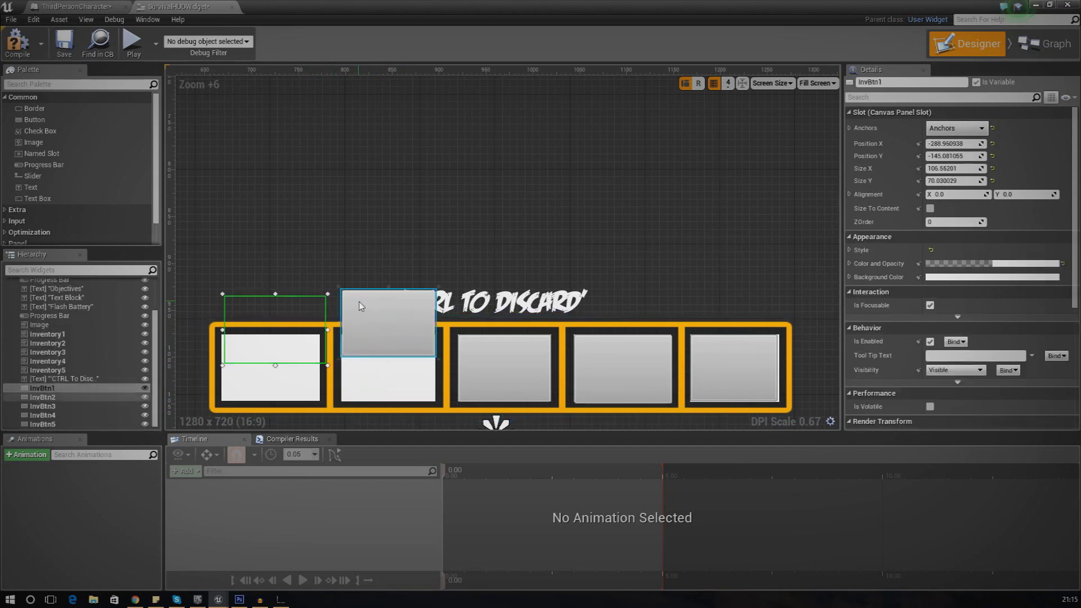
left_click(359, 302)
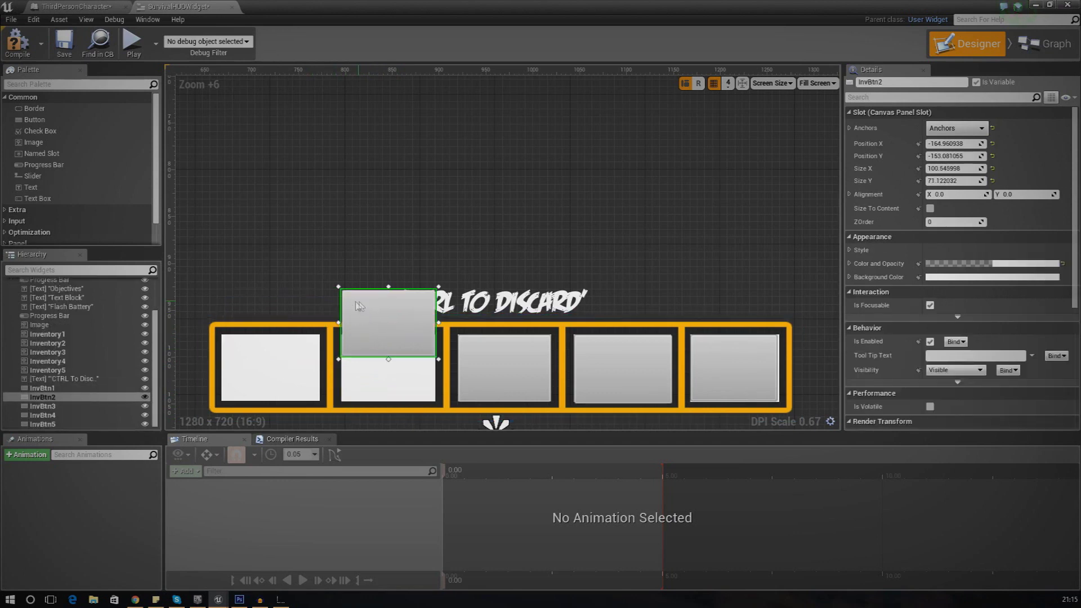
left_click(533, 372)
left_click(626, 363)
left_click(739, 358)
left_click(501, 369)
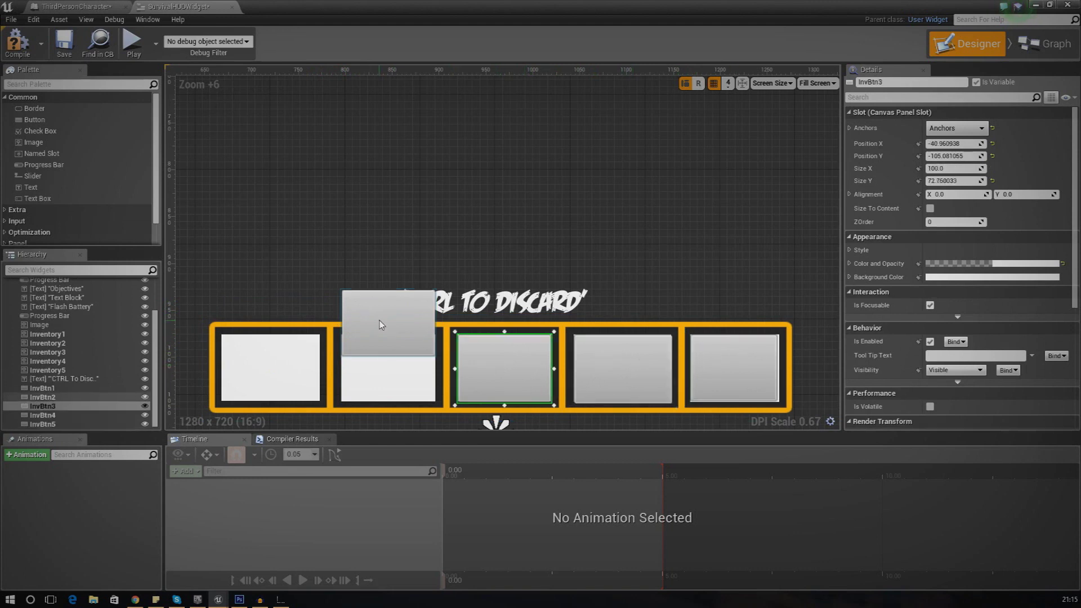
Compare the Style and Color and Opacity settings of the InvBtn2 and InvBtn1 buttons.
left_click(391, 325)
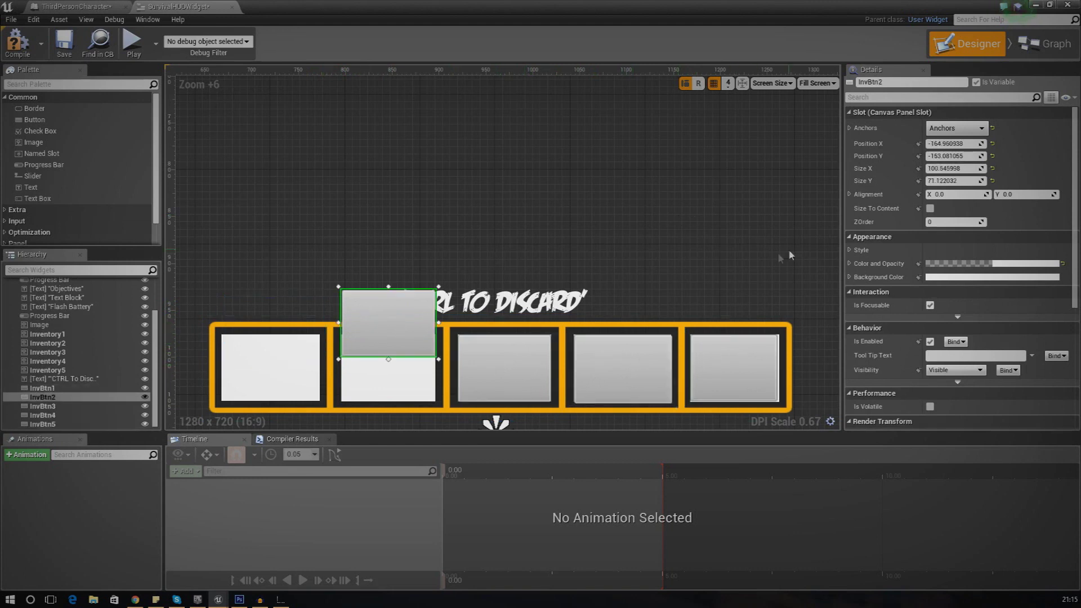
left_click(311, 356)
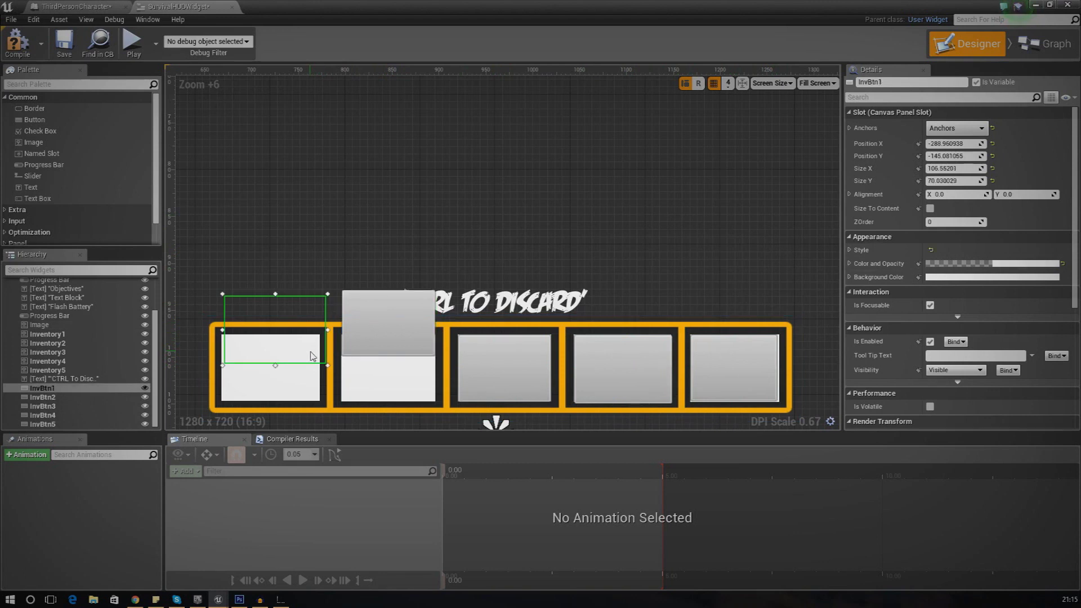
left_click(849, 250)
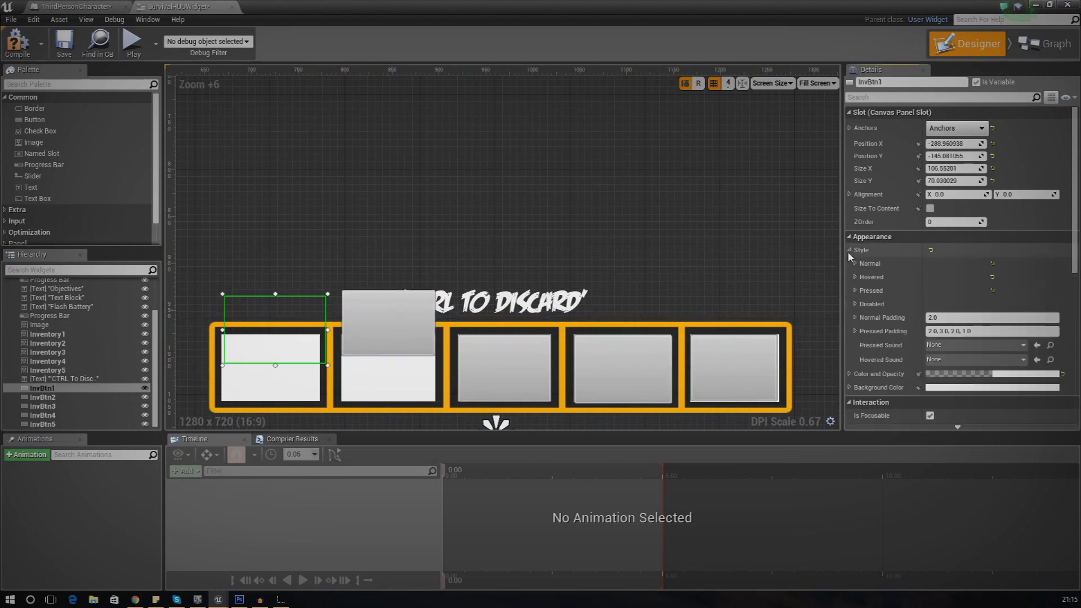
left_click(848, 250)
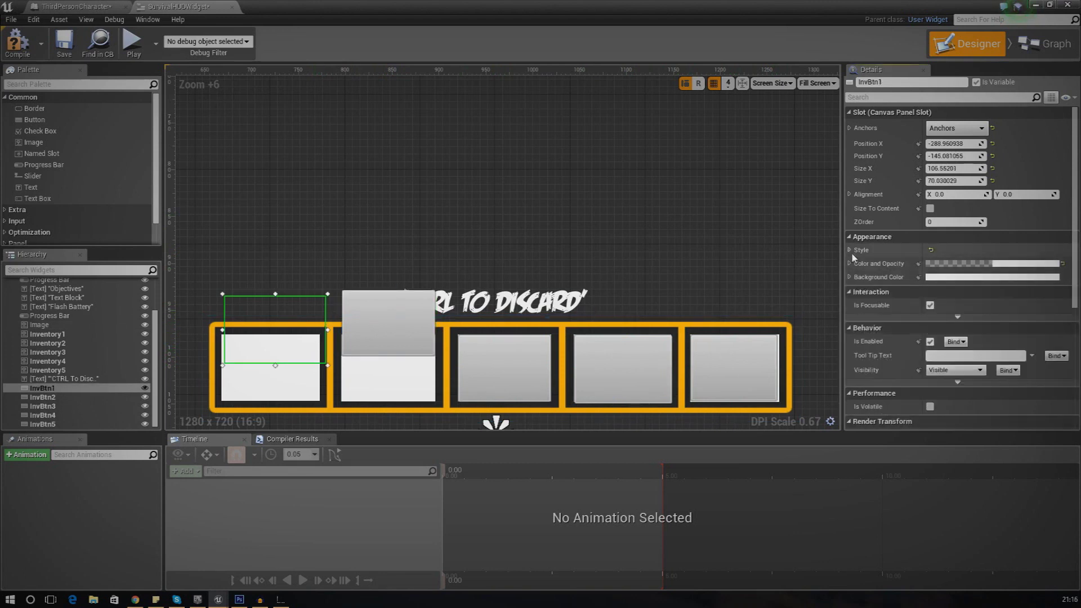
left_click(850, 251)
left_click(849, 375)
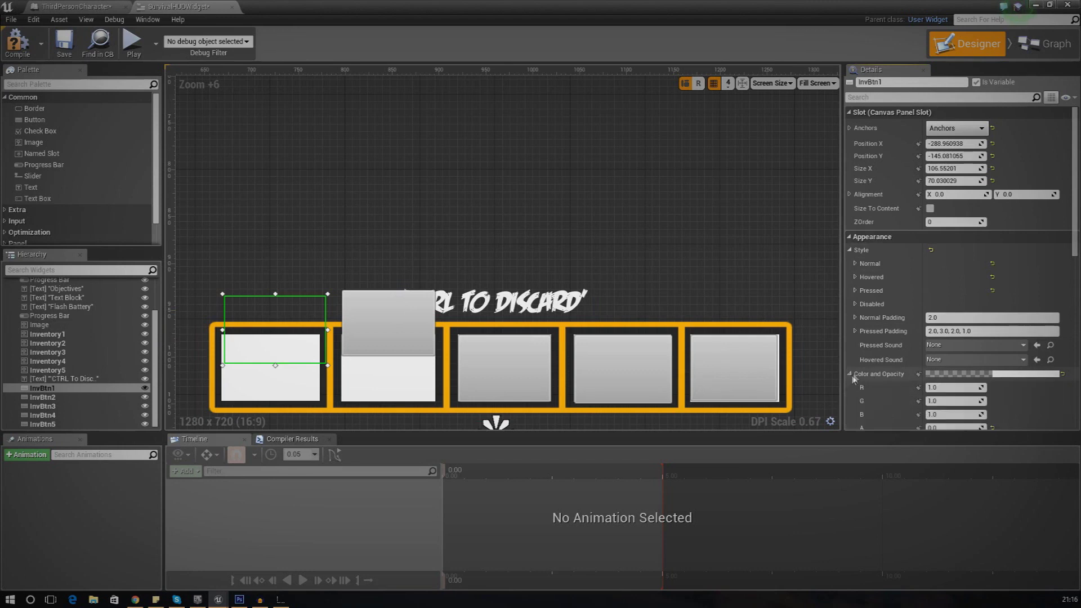
scroll(854, 380, "down", 2)
left_click(849, 214)
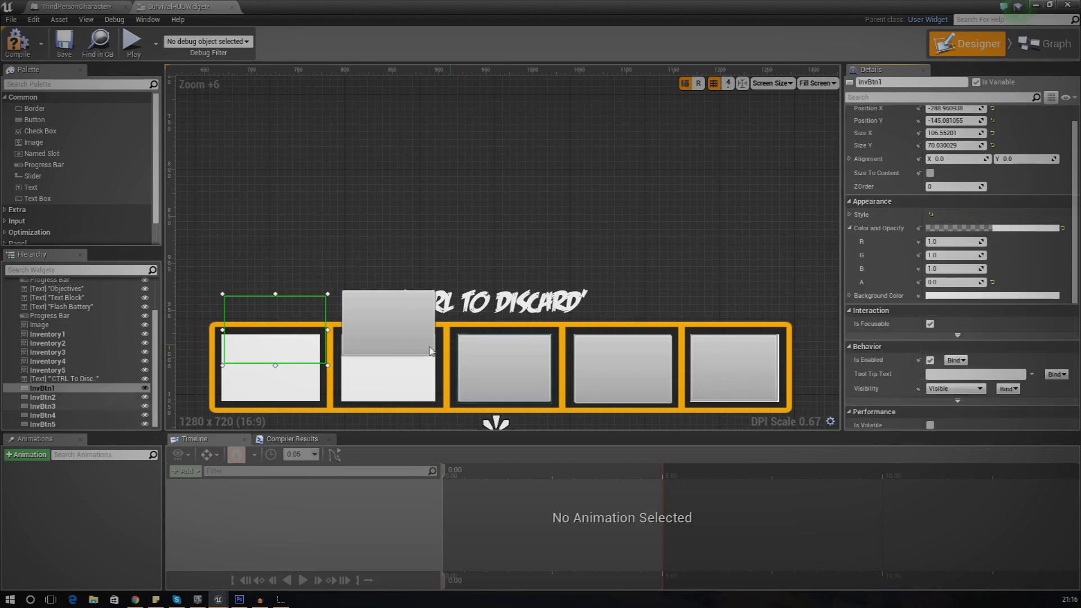
Check the Style and Color and Opacity settings of InvBtn1, InvBtn2 and InvBtn3, ending with InvBtn3's Normal style.
left_click(391, 327)
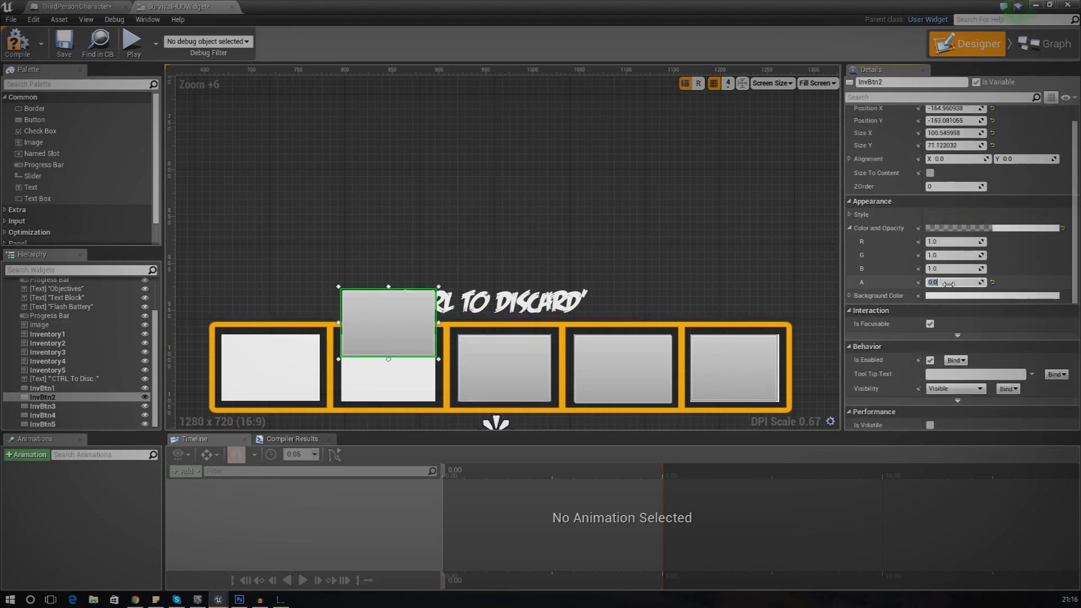
left_click(849, 214)
scroll(935, 360, "down", 1)
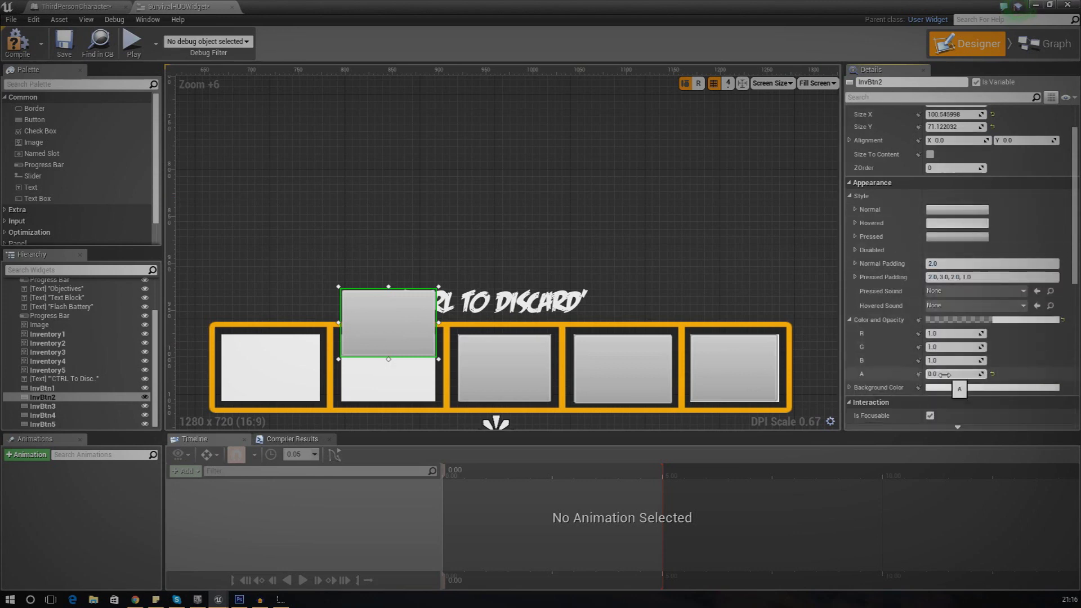
left_click(491, 380)
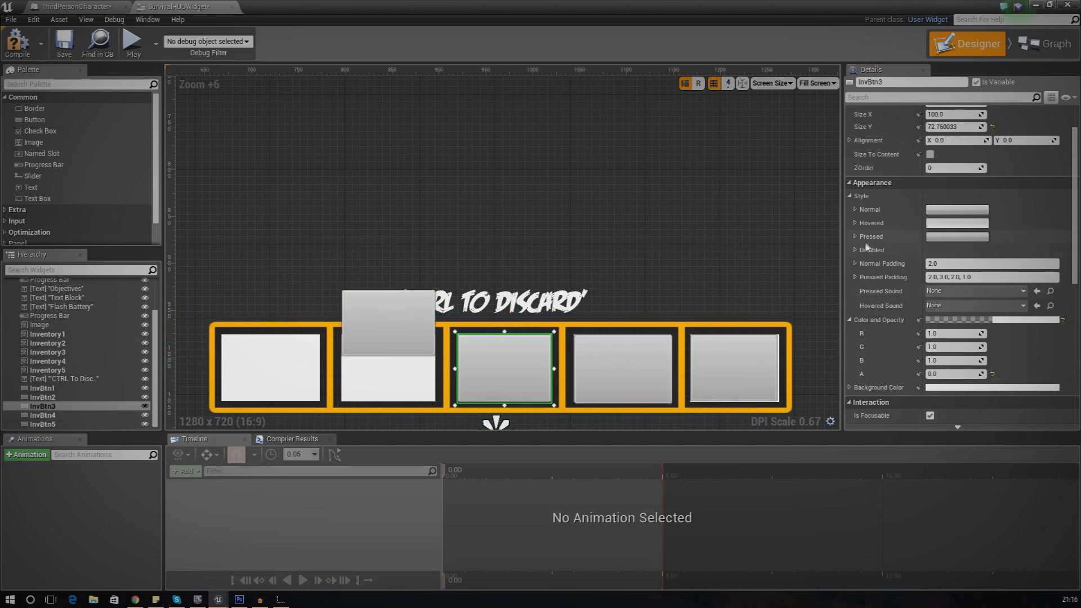
left_click(297, 307)
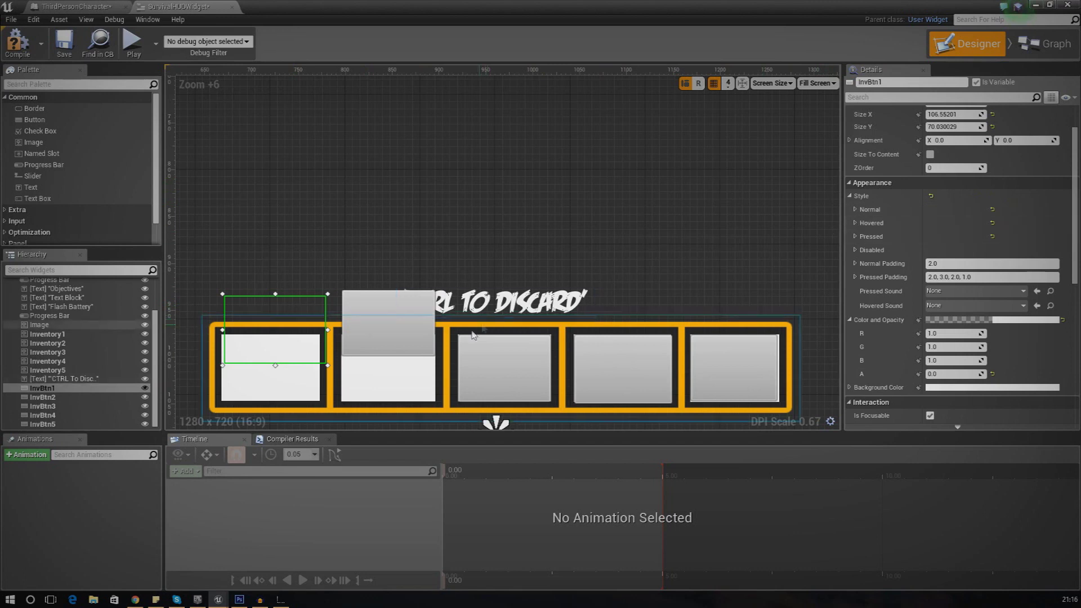
left_click(375, 307)
left_click(881, 319)
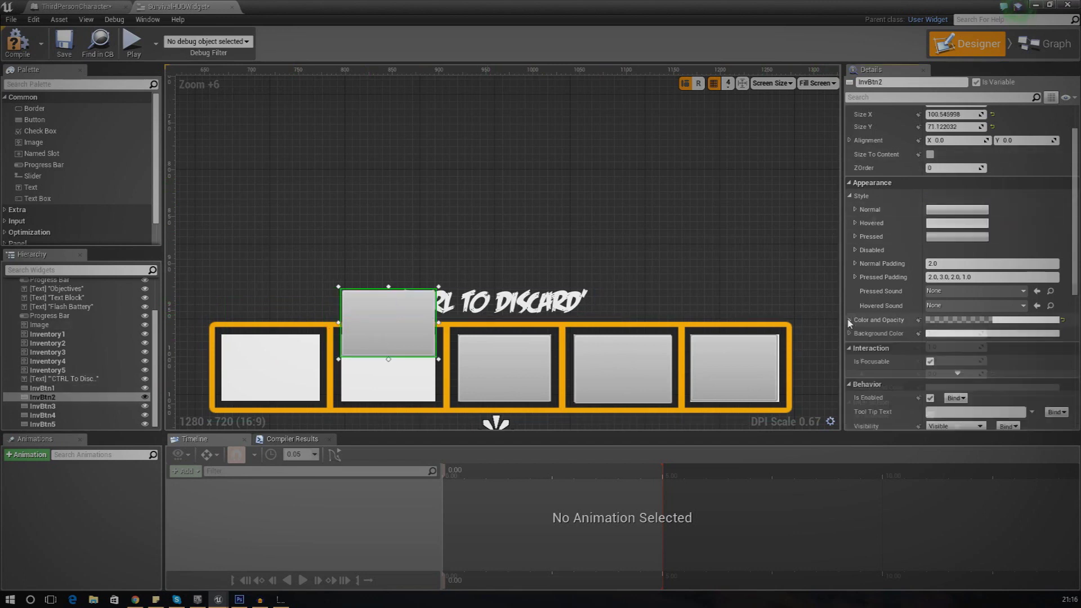
left_click(504, 366)
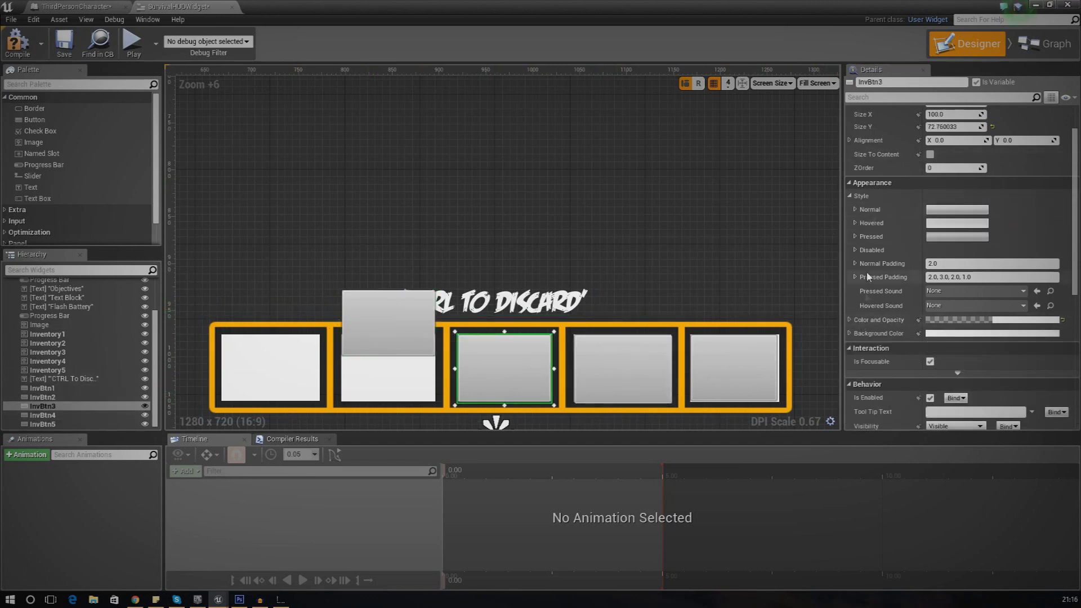
left_click(856, 209)
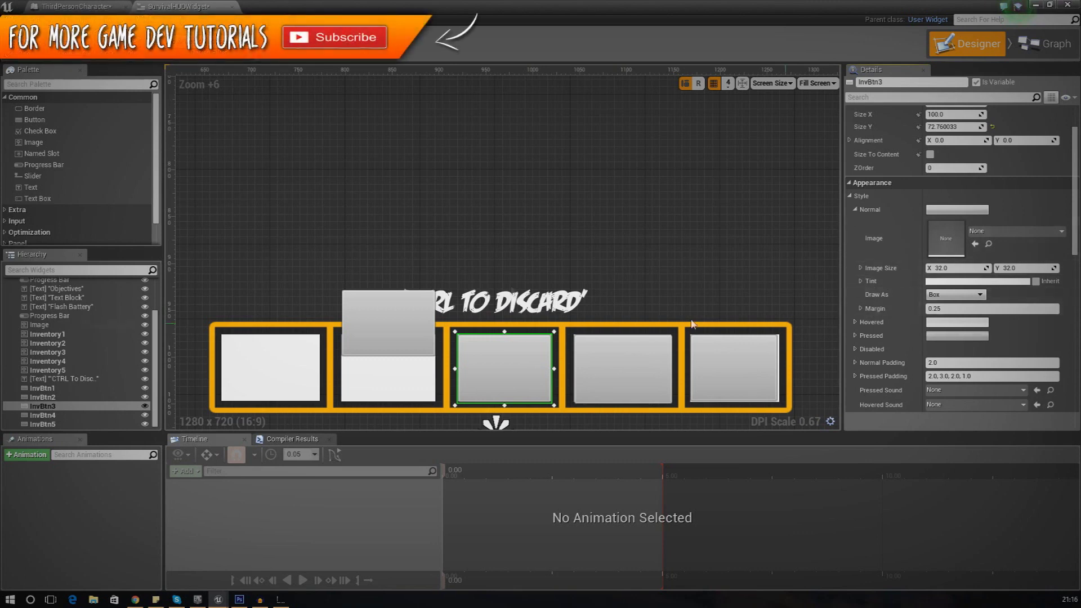
Examine the tint color of InvBtn1's Normal style.
left_click(208, 304)
left_click(264, 317)
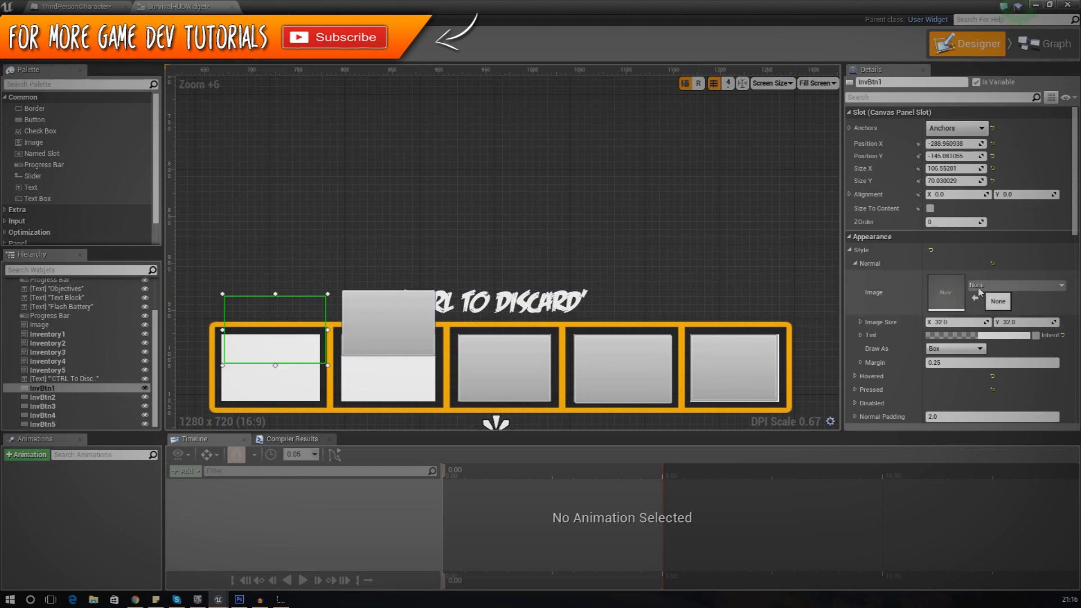
left_click(952, 336)
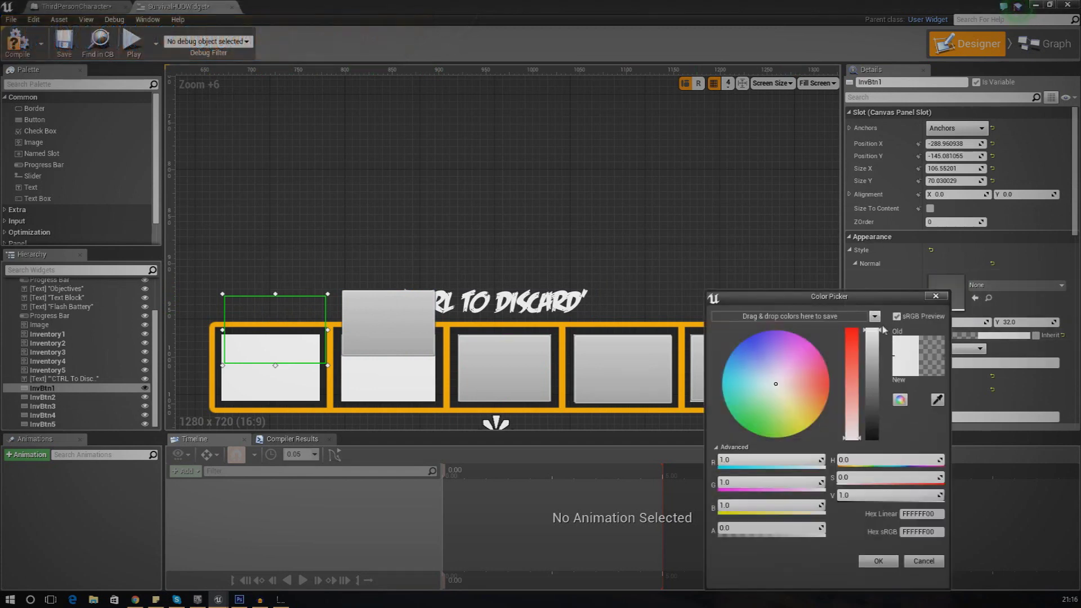
left_click(907, 562)
Set the Normal style tint alpha of InvBtn2 and InvBtn3 to 0.
left_click(411, 350)
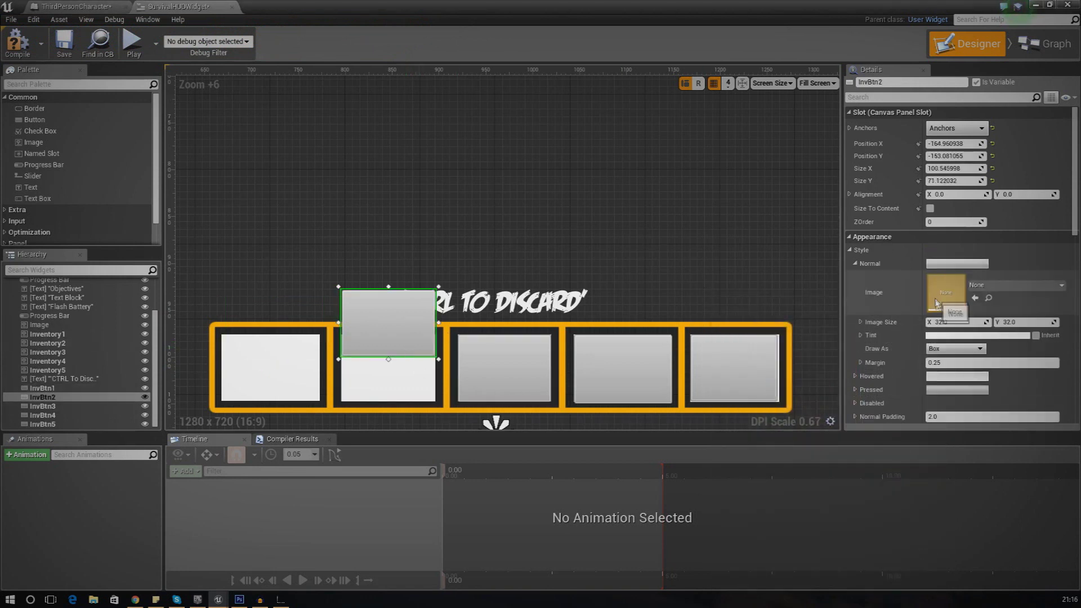
left_click(861, 336)
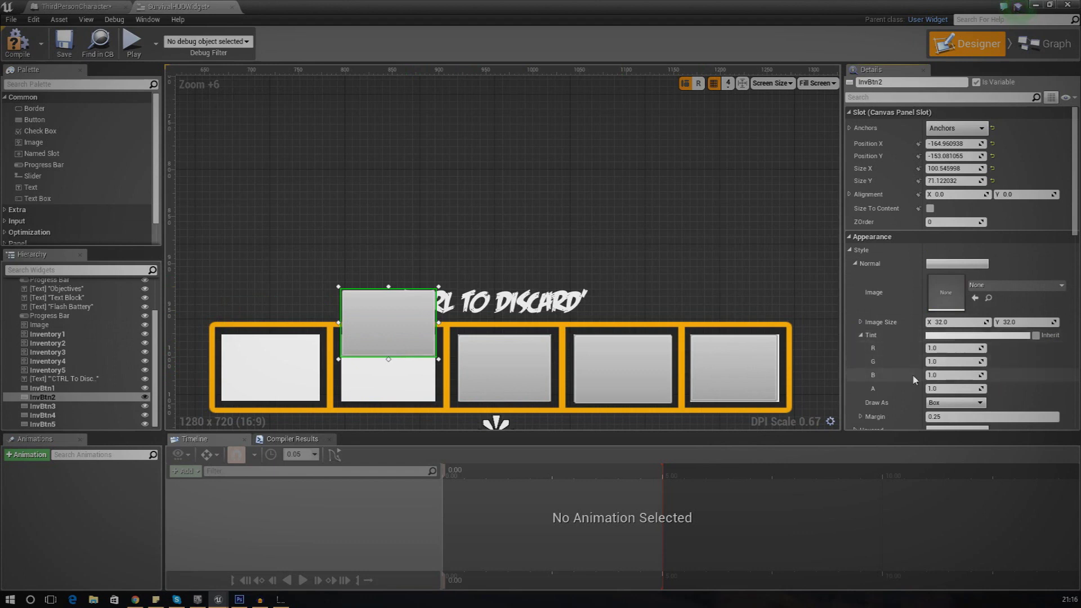
key("Return")
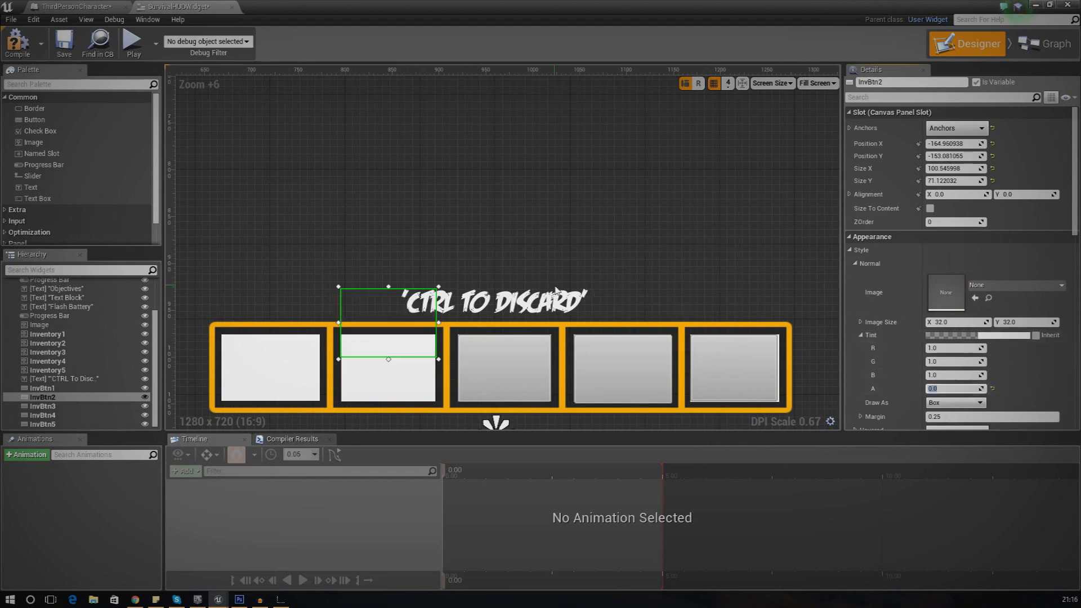
left_click(487, 350)
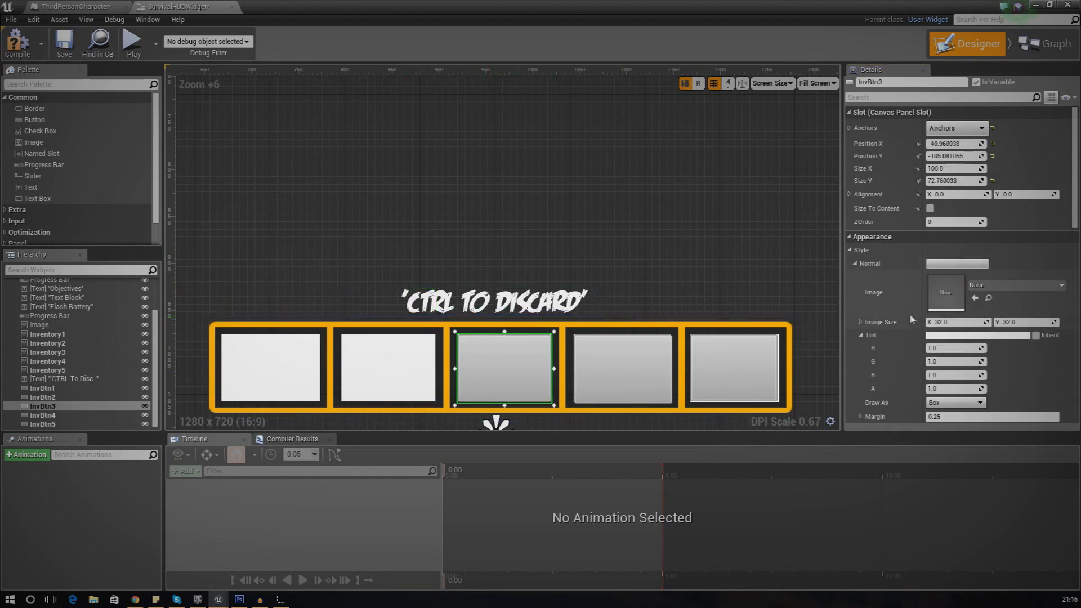
left_click(950, 389)
type("0")
key("Return")
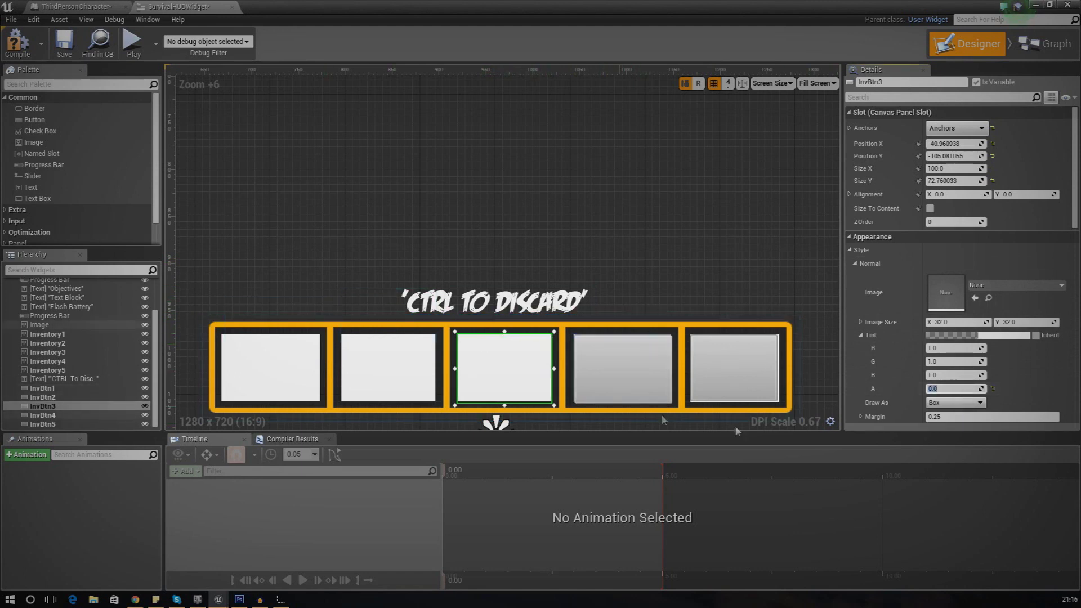
Set the Normal style tint alpha of InvBtn4 and InvBtn5 to 0.
left_click(596, 403)
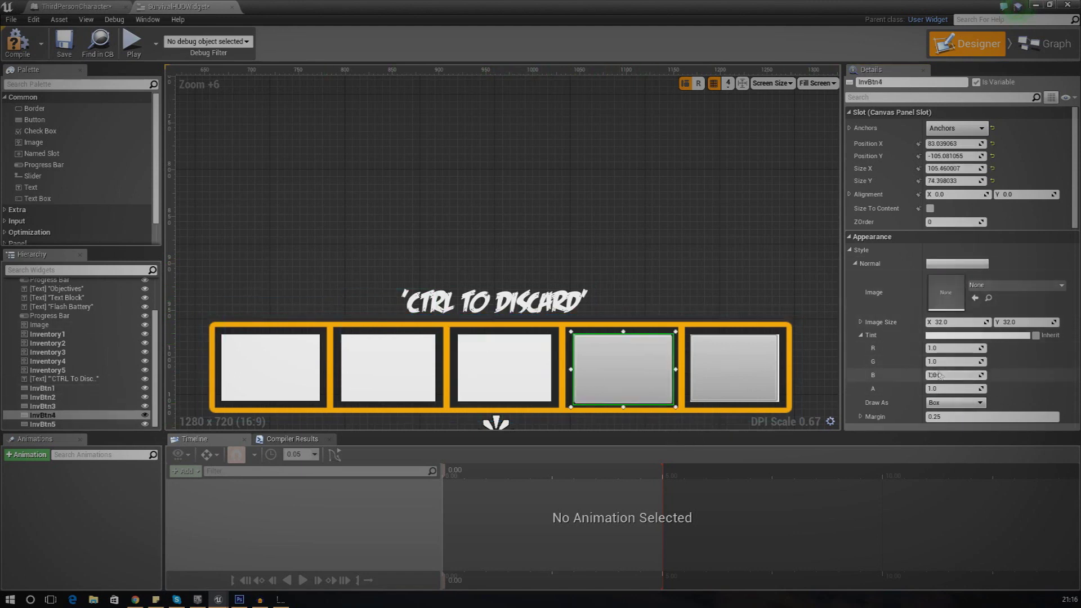
key("Return")
left_click(734, 360)
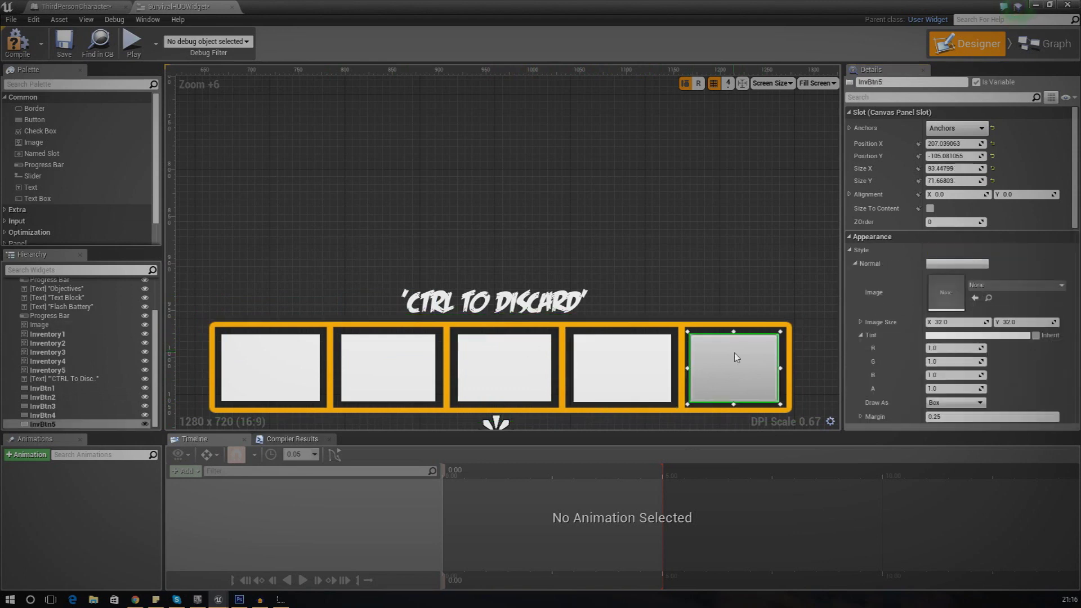
key("Return")
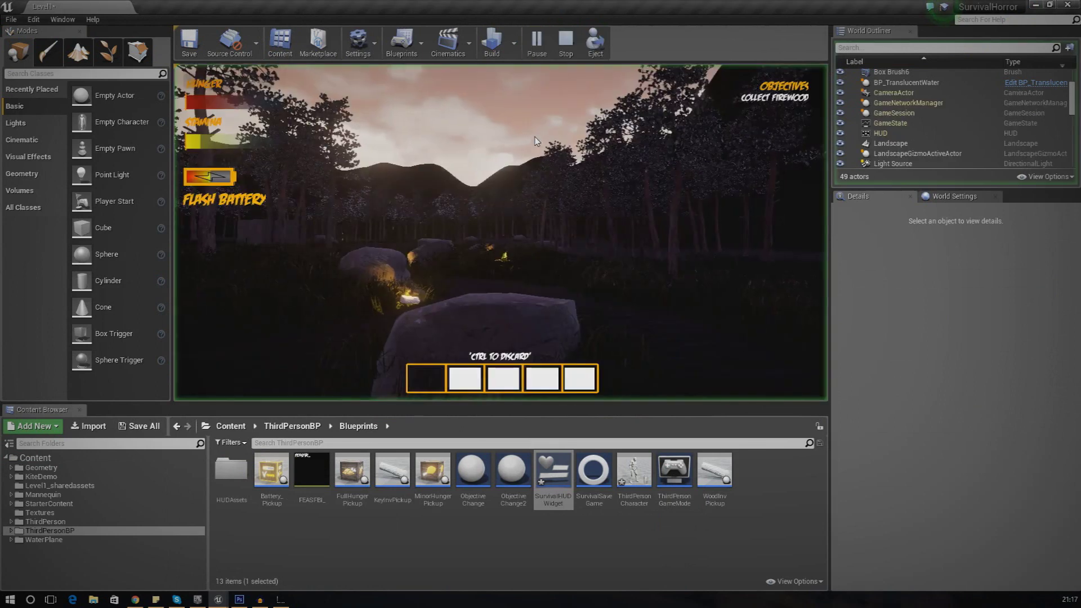
Playtest the level and pick up the firewood beside the boulders near the starting point.
left_click(534, 137)
key("shift+w")
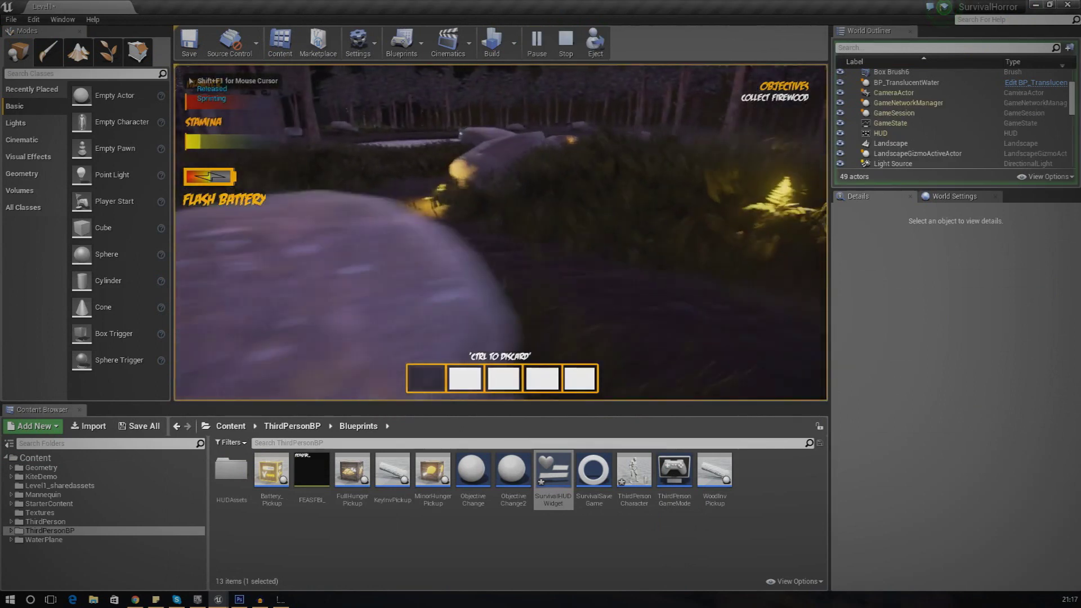
key("shift+w")
key("shift+w")
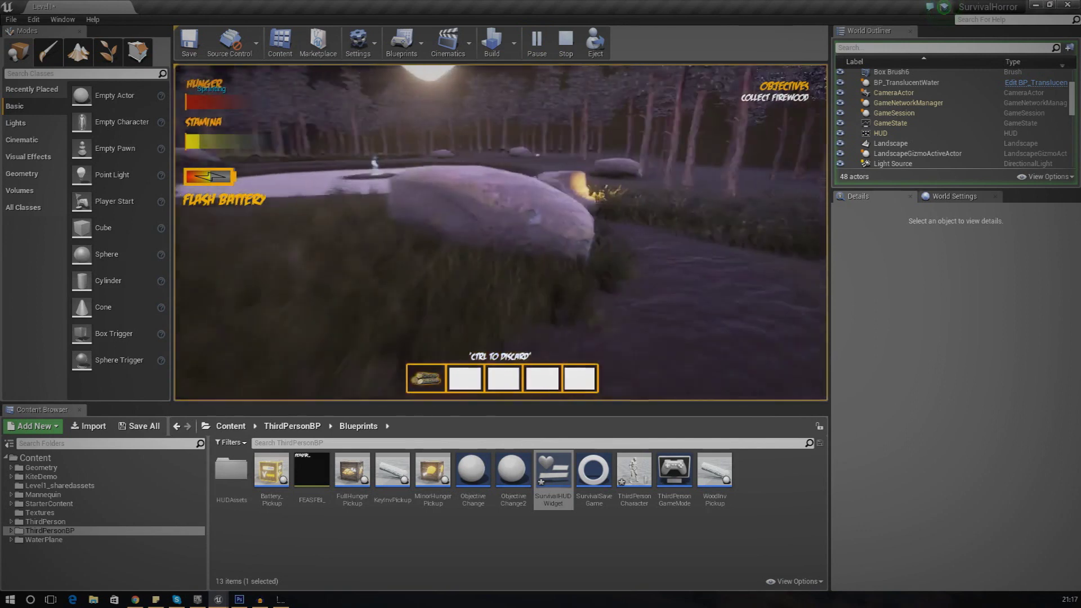
Run around the pond to its small island and collect the glowing pickup there.
key("shift+w")
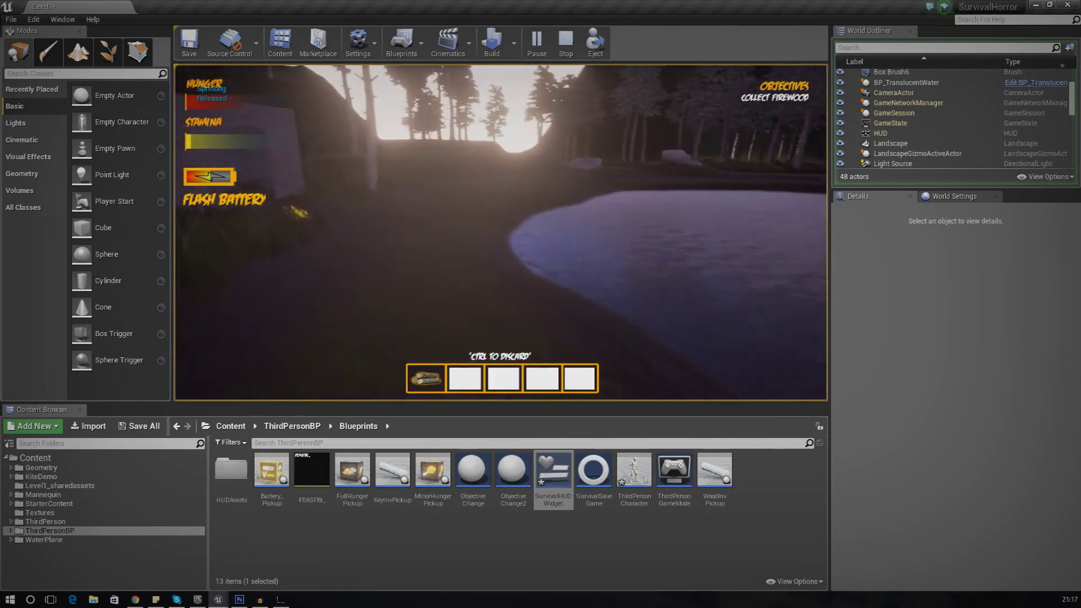
key("shift+w")
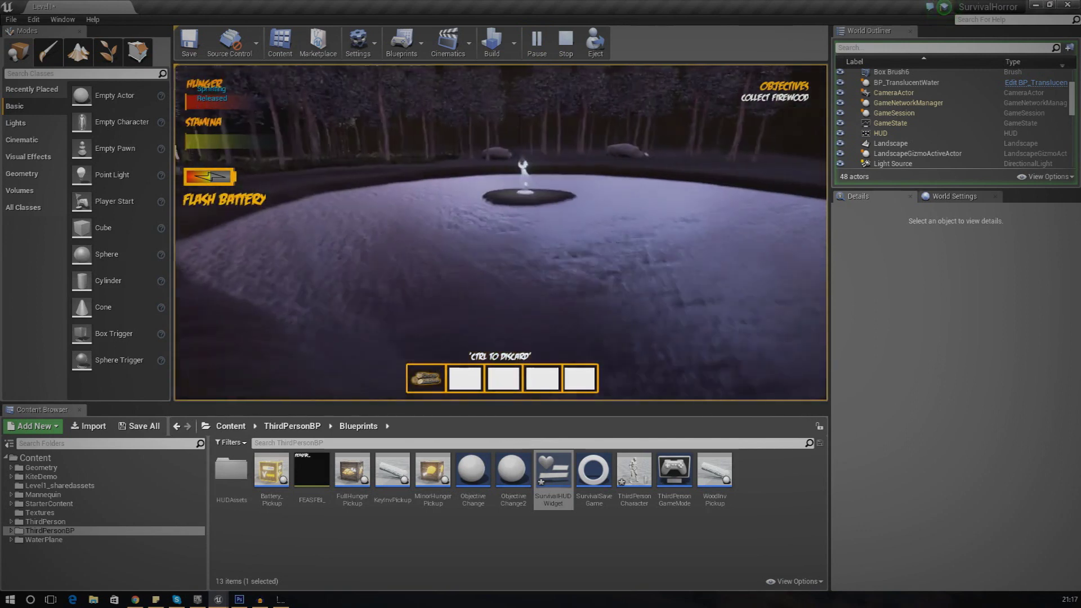
key("shift+w")
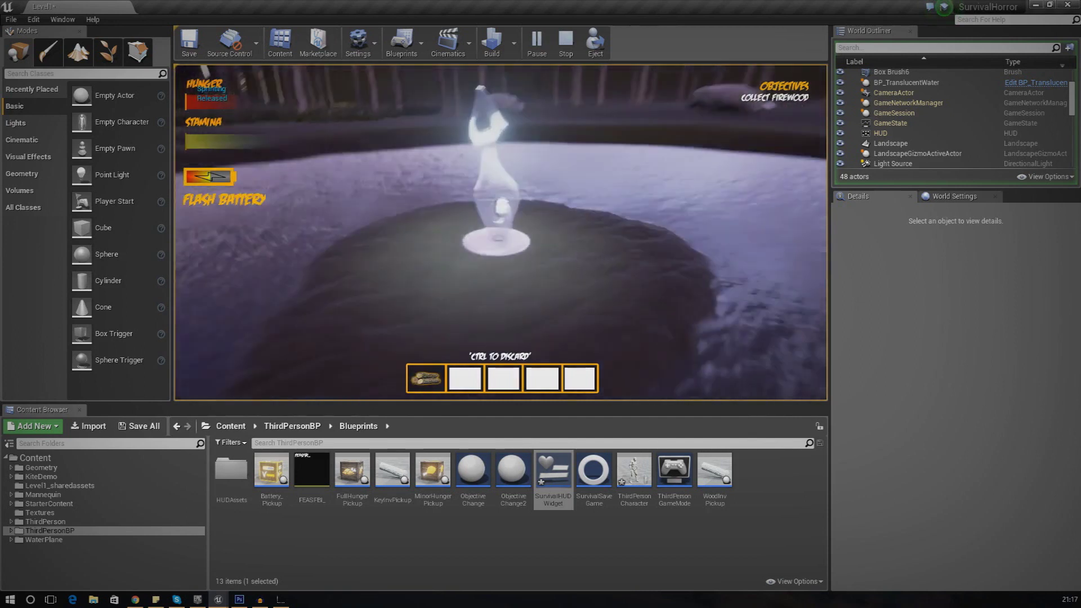
key("w")
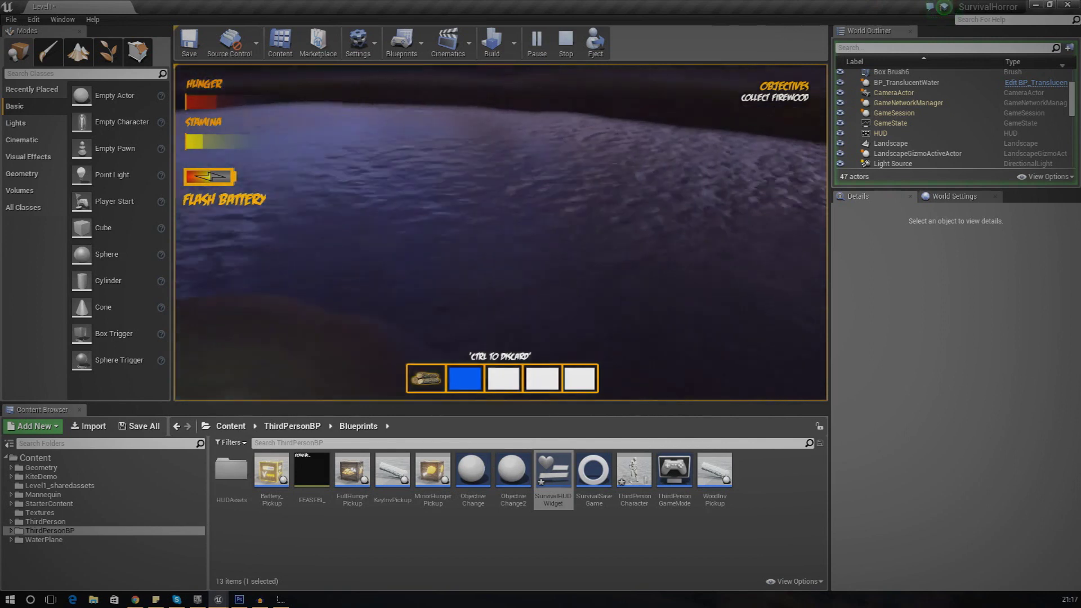
Search the woods beyond the pond with the flashlight on, and end the playtest.
key("shift+w")
key("f")
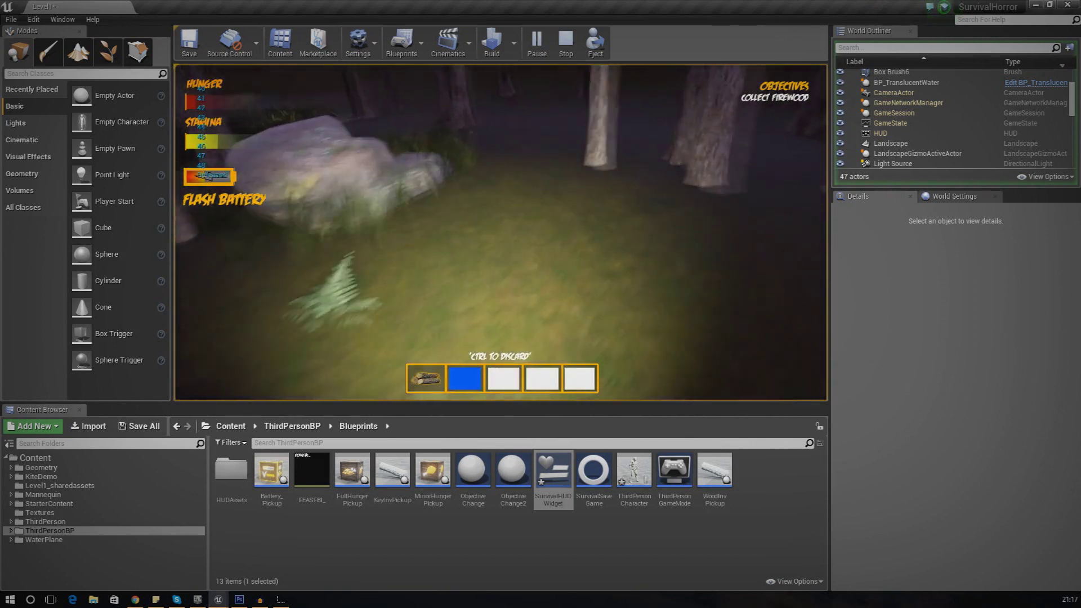
key("w")
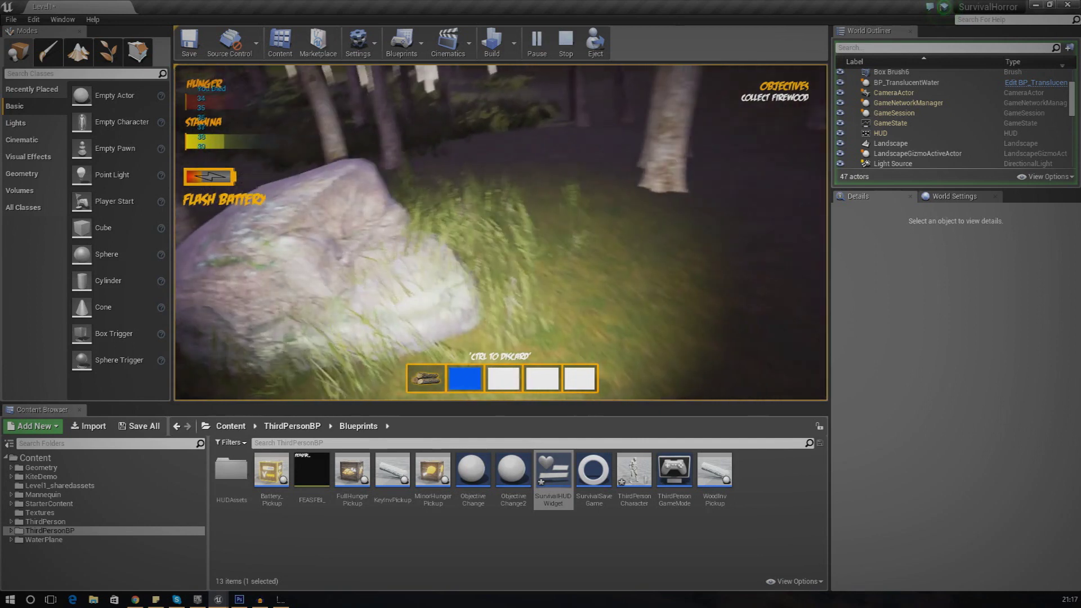
key("Escape")
Look around the boulders by the forest path in the level viewport for the placed pickup.
key("s")
right_click_drag(500, 267, 202, 332)
key("w")
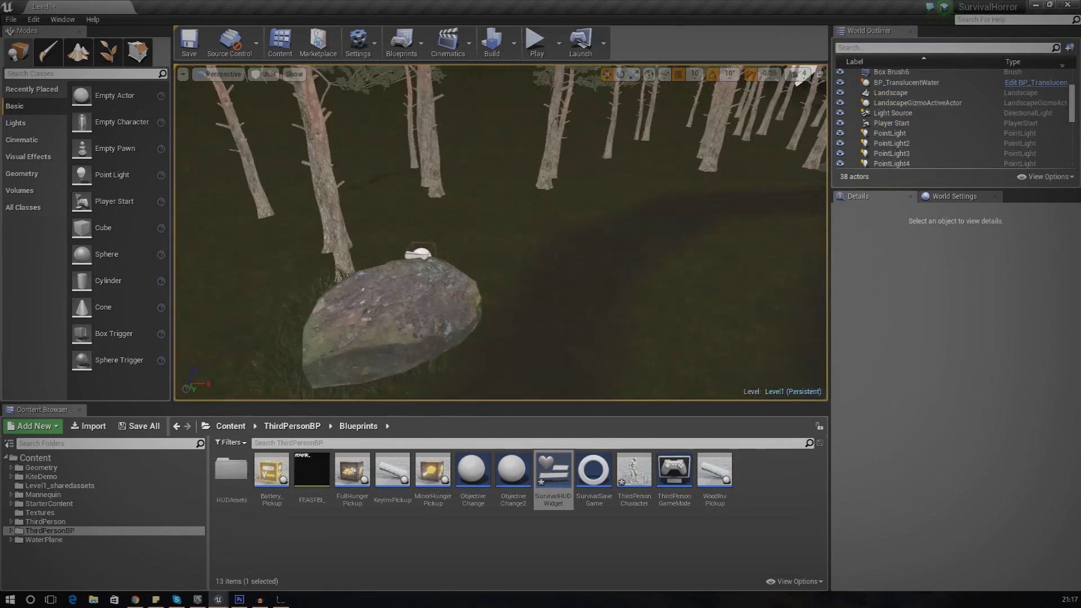
key("s")
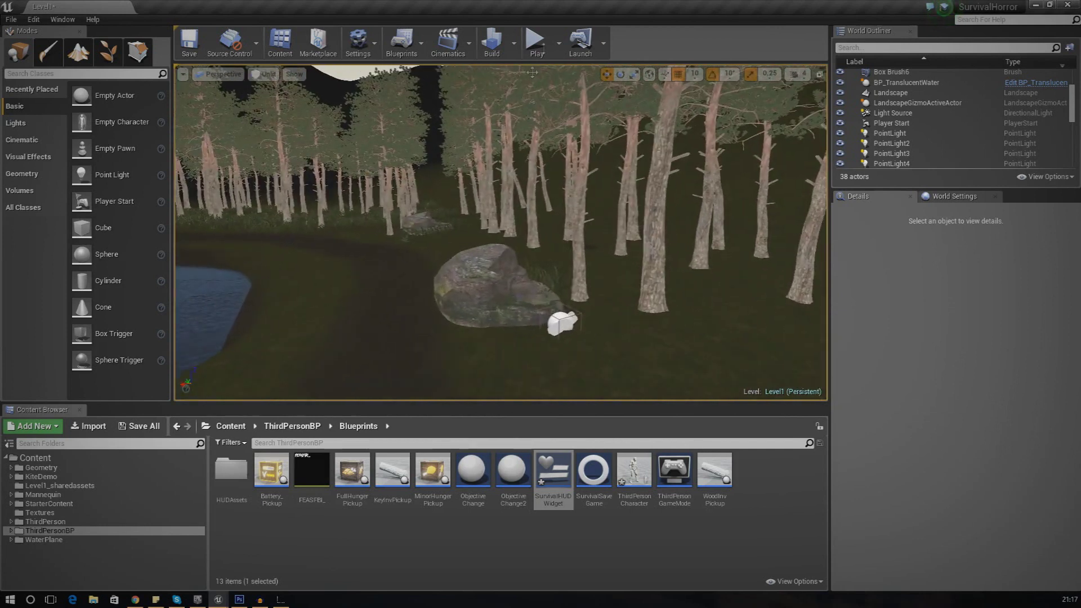
Playtest the level again and pick up the firewood in the grass beside the boulder near the starting point.
left_click(547, 42)
key("w")
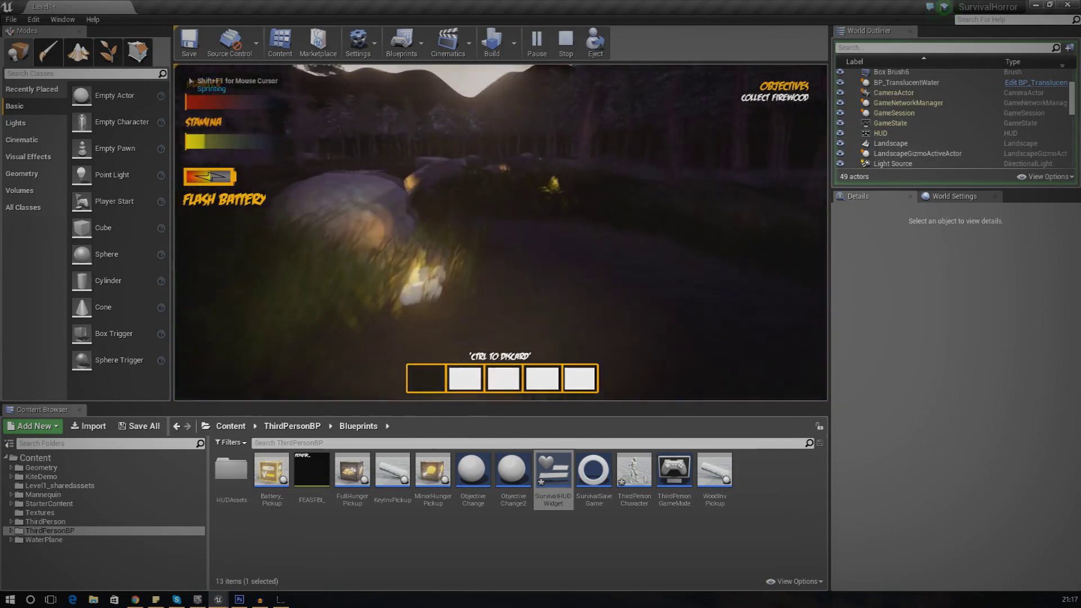
key("w")
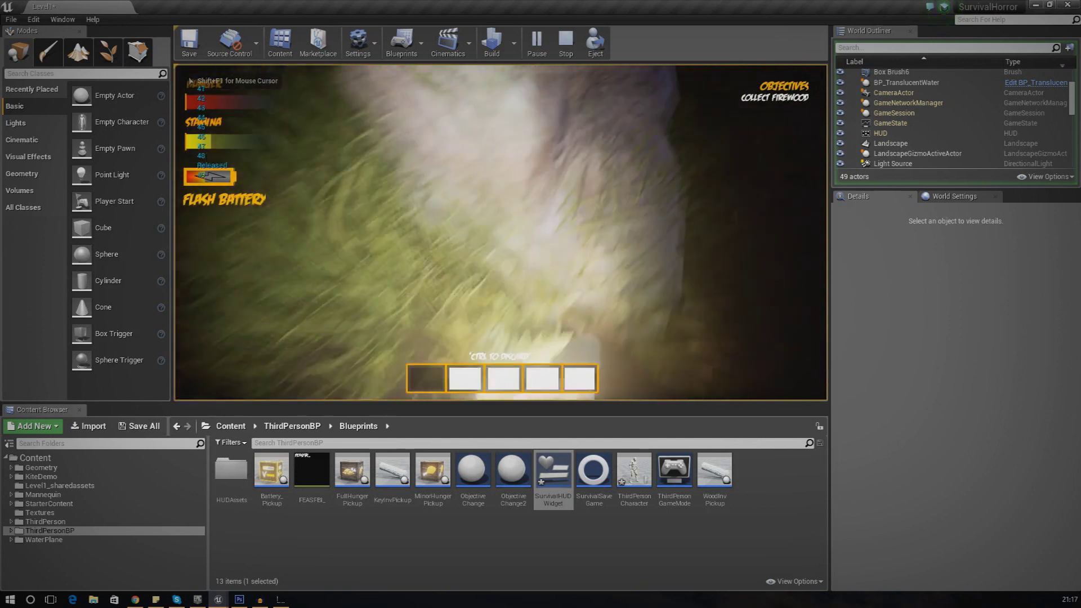
key("shift+w")
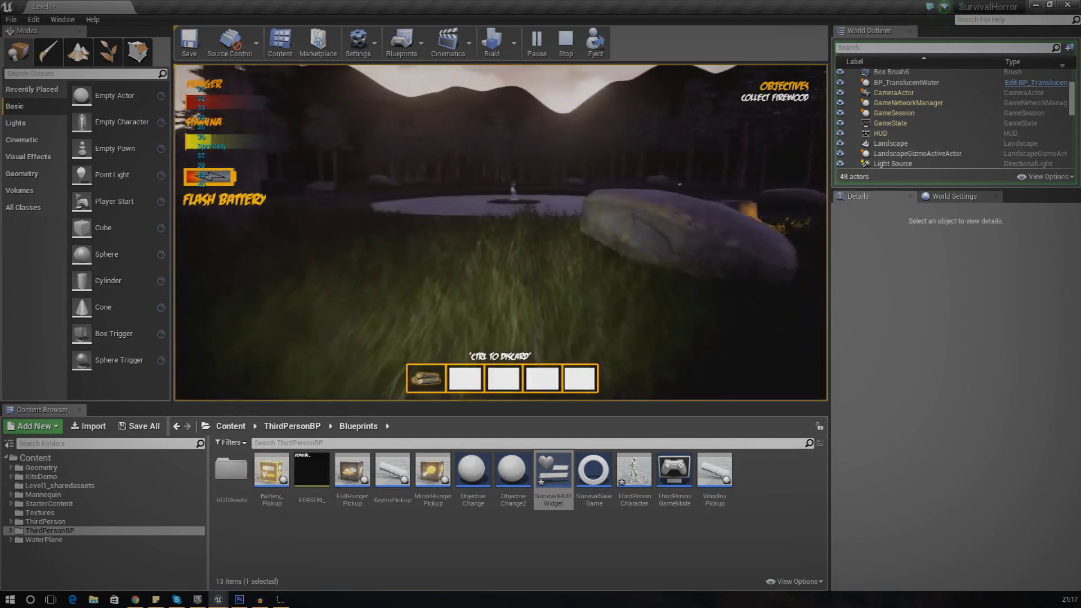
Sprint to the boulder at the forest edge and collect its pickup, and collect the statue pickup on the pond's island.
key("shift+w")
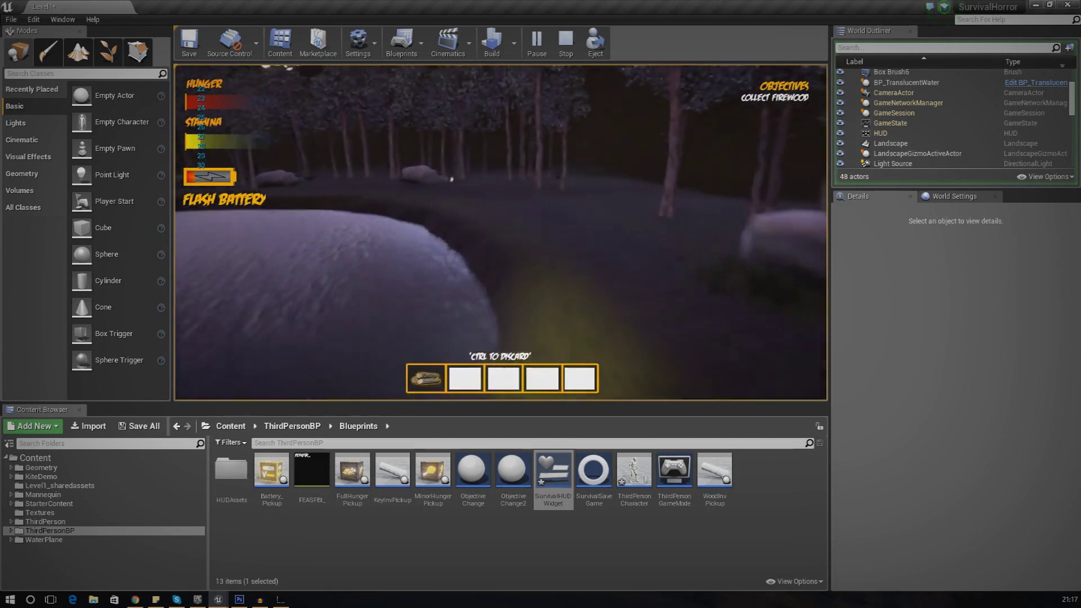
key("shift+w")
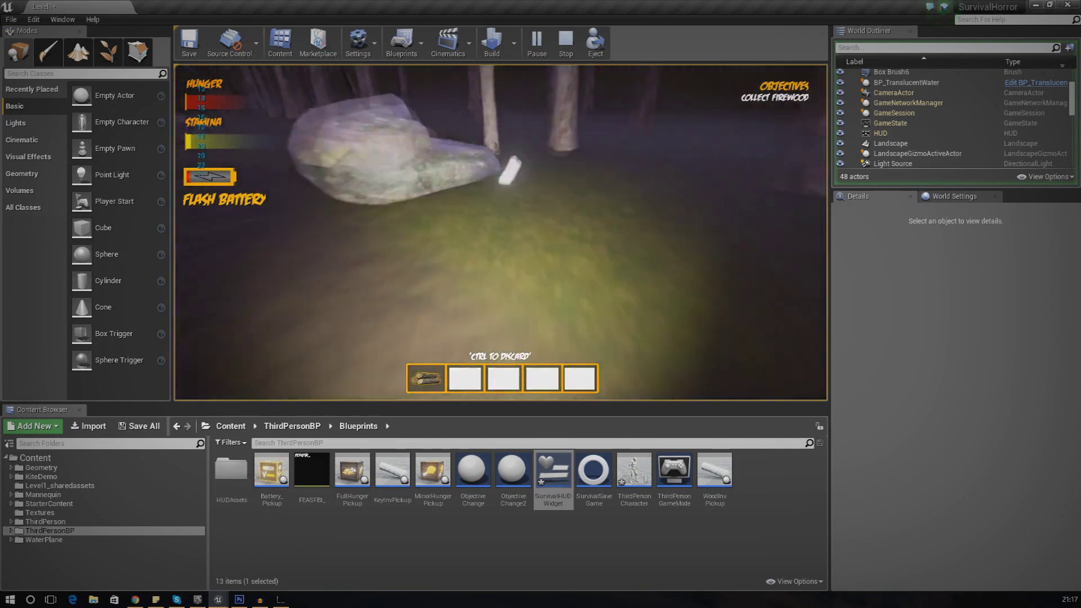
key("shift+w")
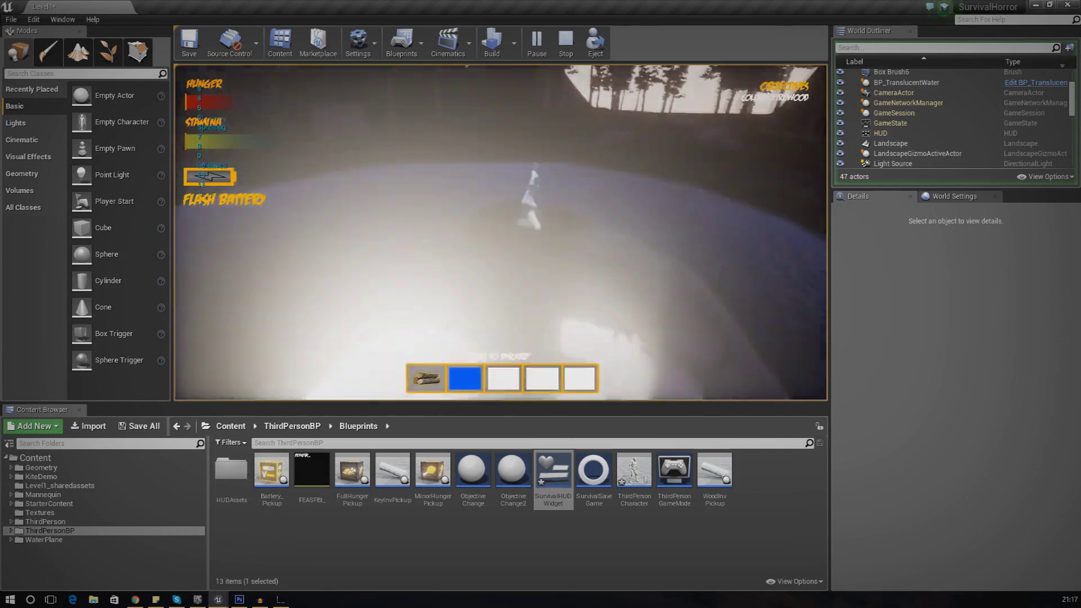
key("shift+w")
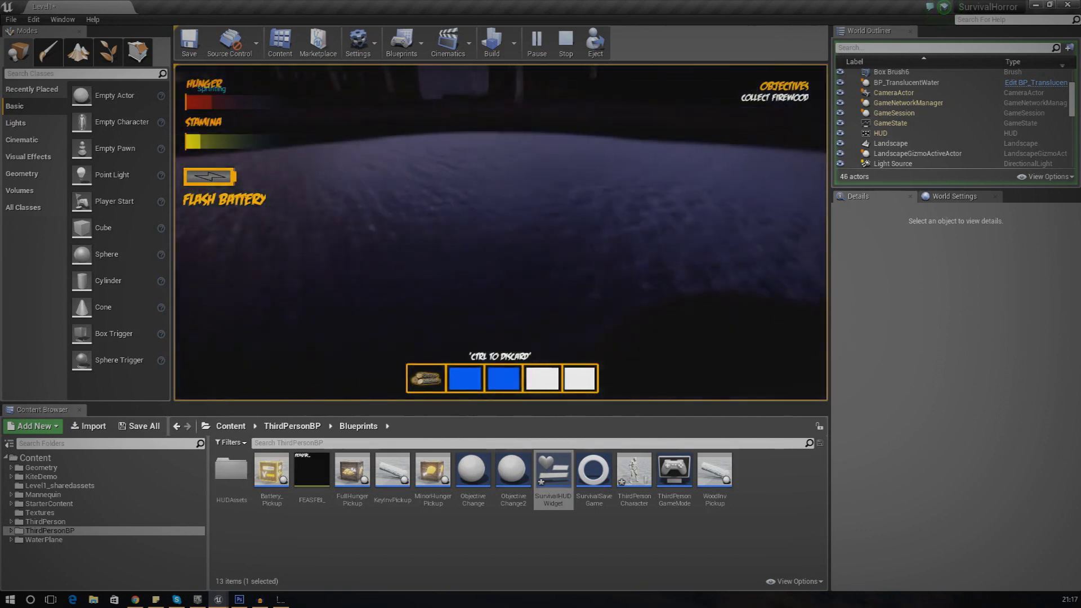
Keep sprinting away from the pond, point at the third inventory slot, and end the playtest.
key("shift+w")
key("shift+w")
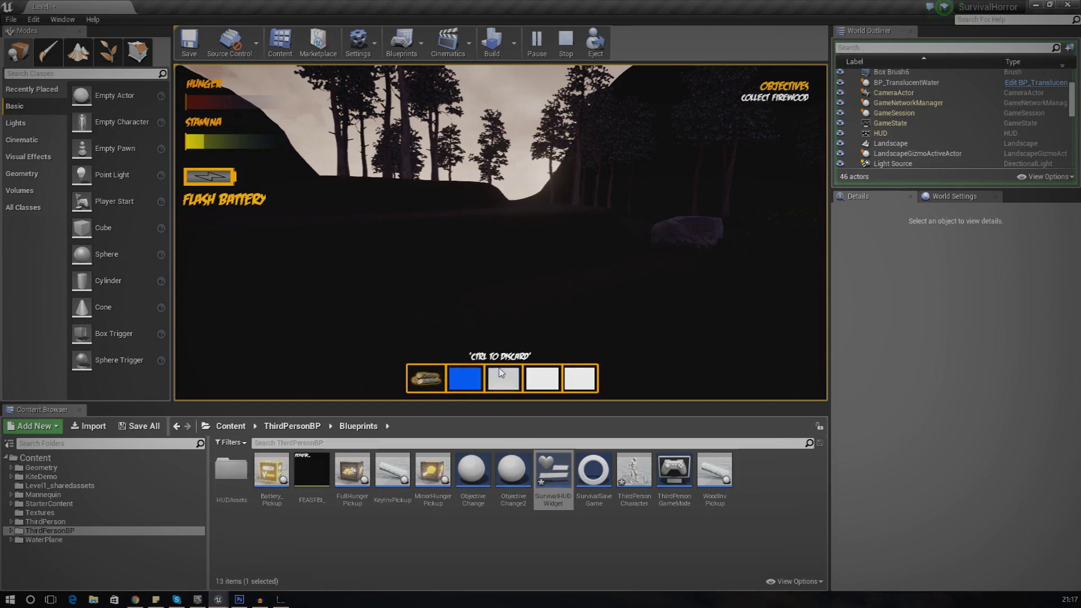
left_click(566, 45)
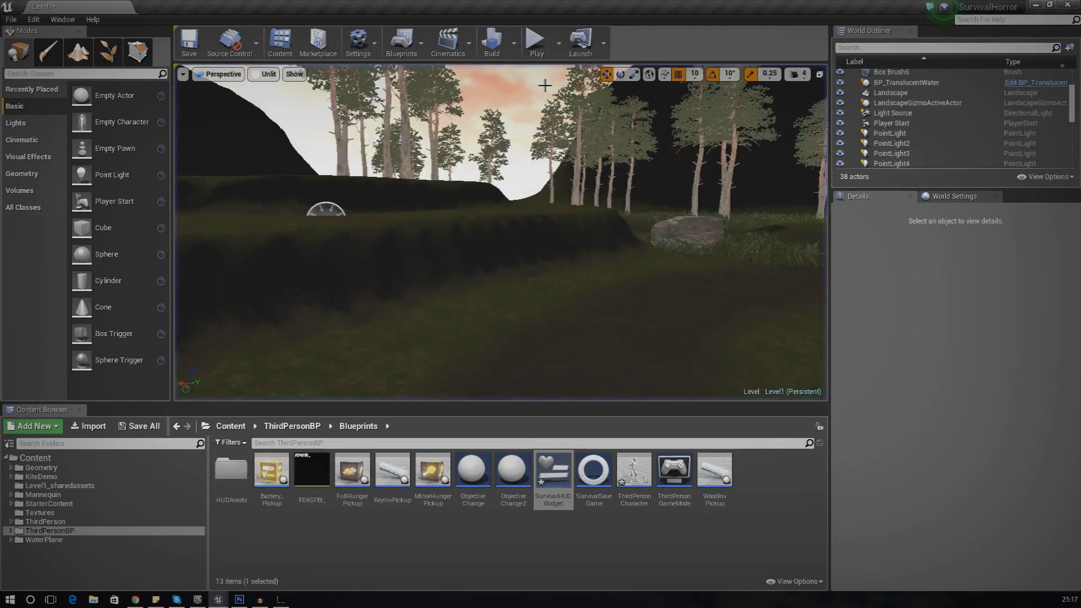
Start a fresh playtest and collect the firewood beside the first boulder.
left_click(536, 45)
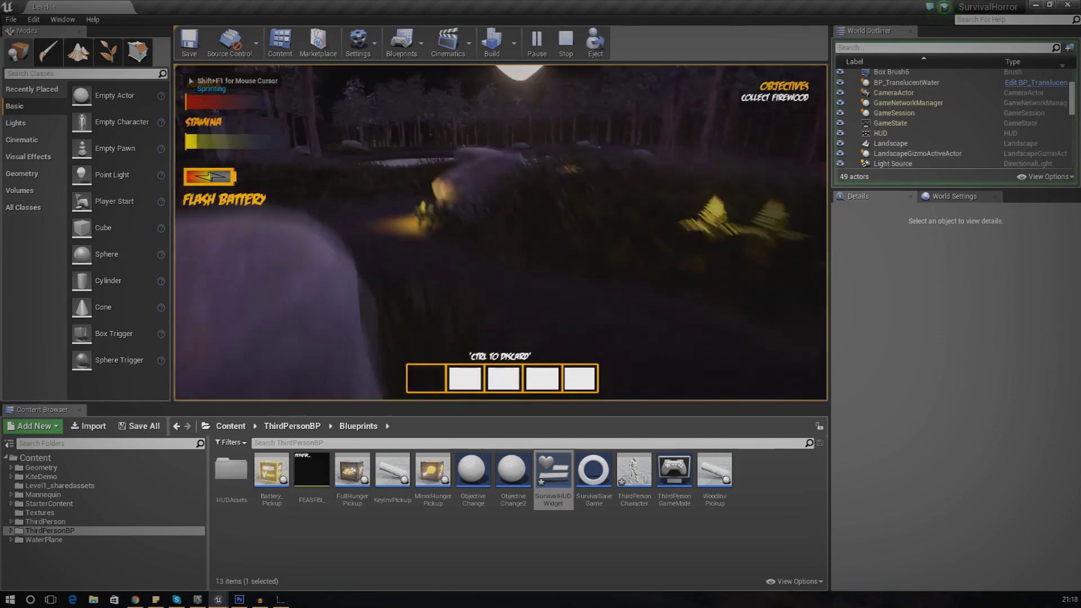
key("w")
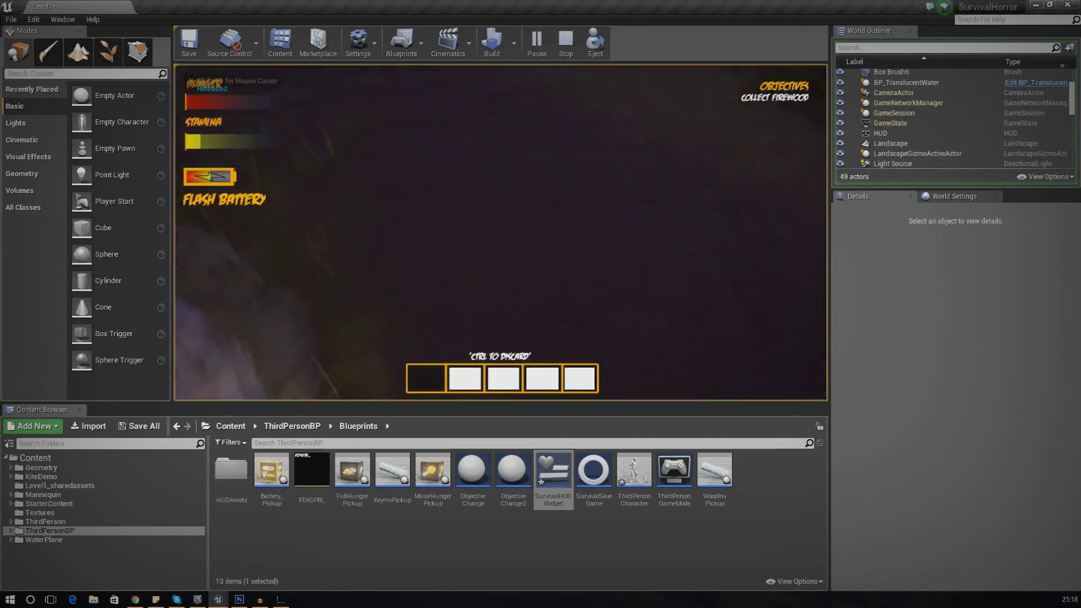
key("w")
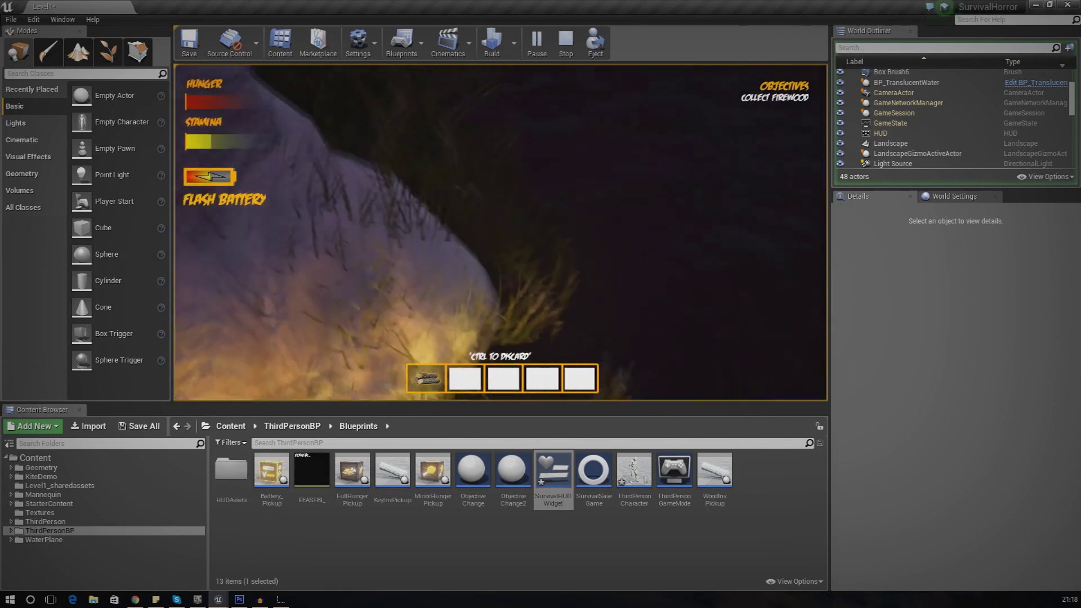
Sprint across the pond to its small island and collect the glowing statue pickup.
key("w")
key("shift")
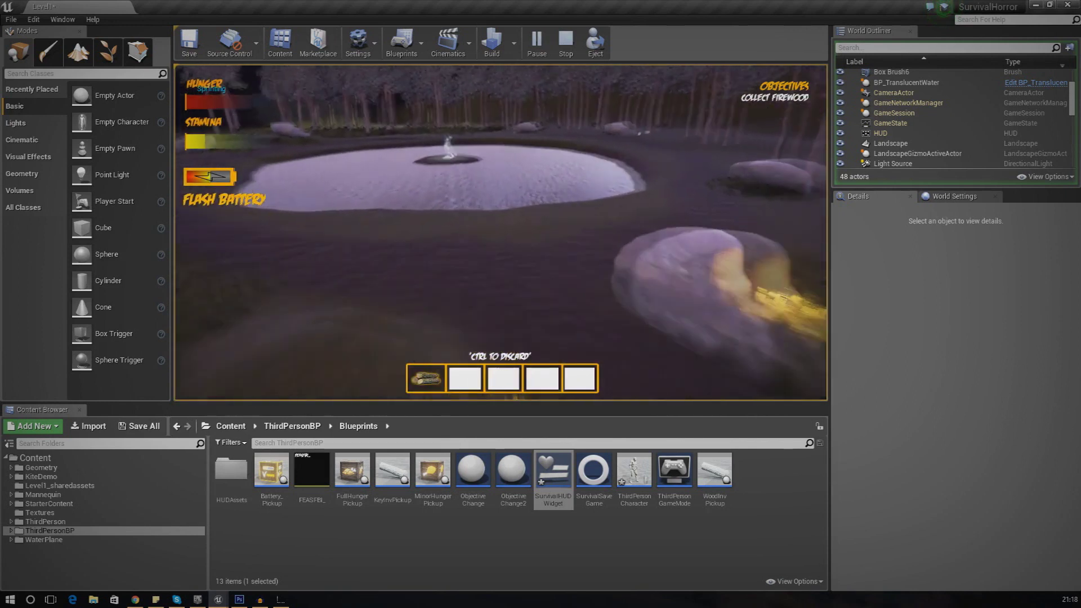
key("w")
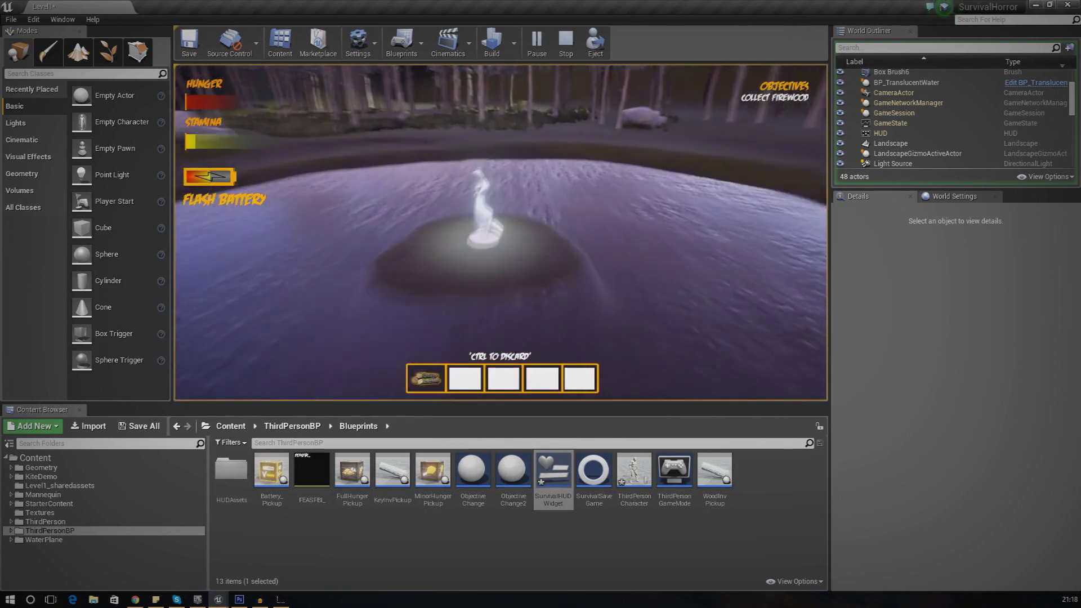
key("w")
key("shift")
key("w")
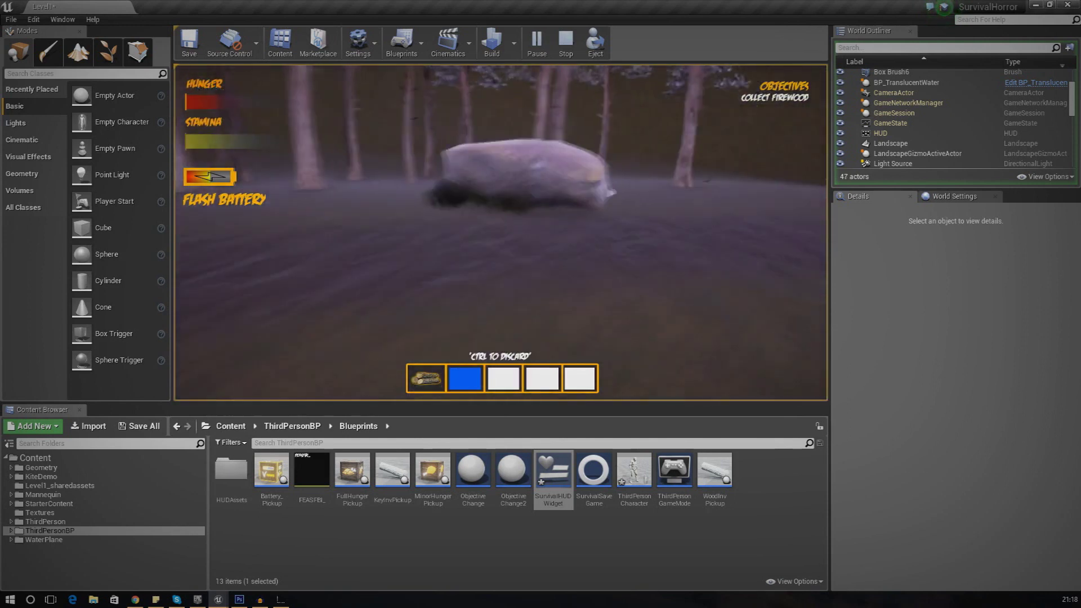
Sprint to the boulder in front of the trees beyond the pond and collect the pickup beside it.
key("w")
key("shift")
key("shift")
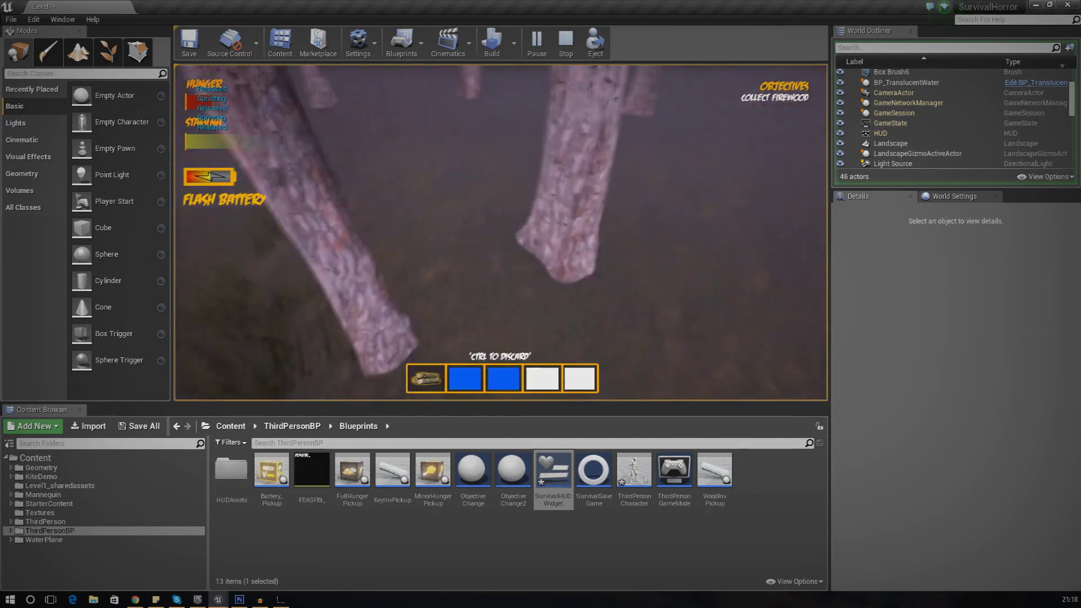
Run back along the pond shore, try the discard mode on the firewood slot, and end the playtest.
key("w")
key("ctrl")
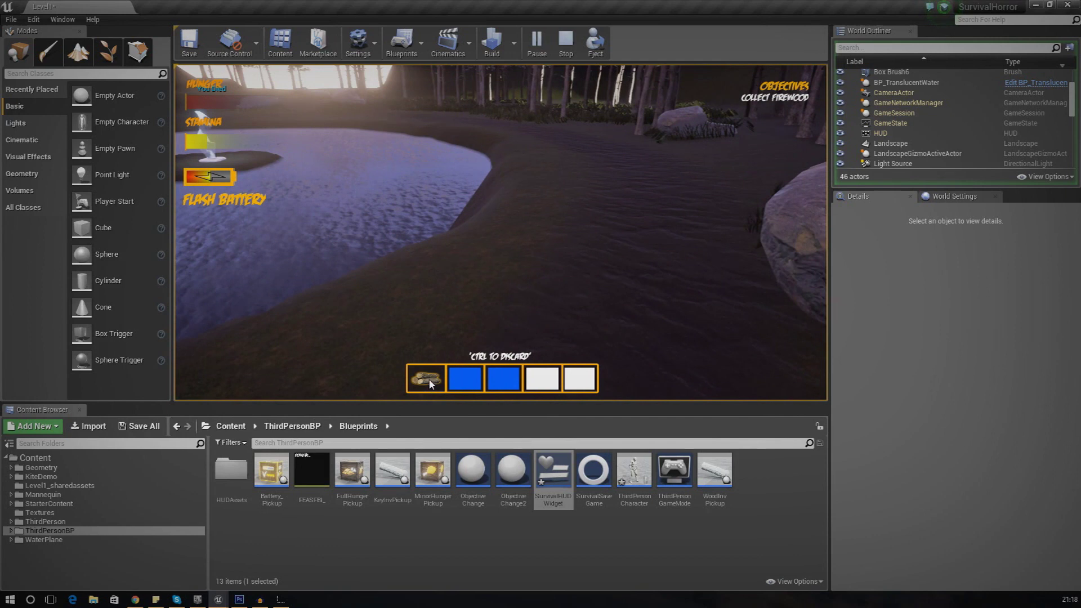
left_click(572, 47)
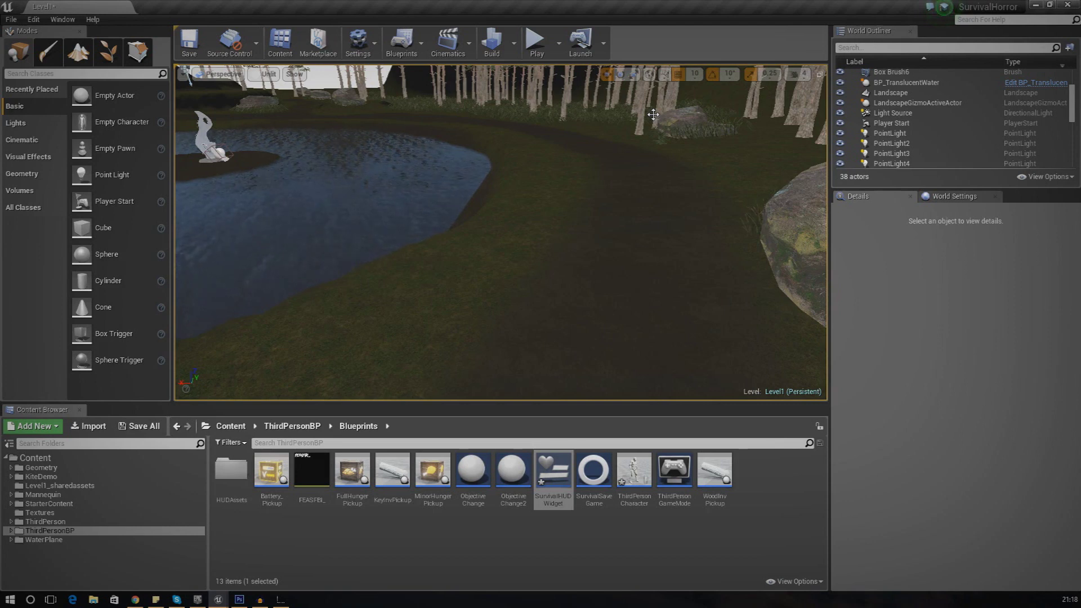
Look over the pond, the raised grassy ledge and the boulder-lined forest path in the level viewport.
right_click_drag(540, 262, 468, 264)
right_click_drag(634, 175, 535, 267)
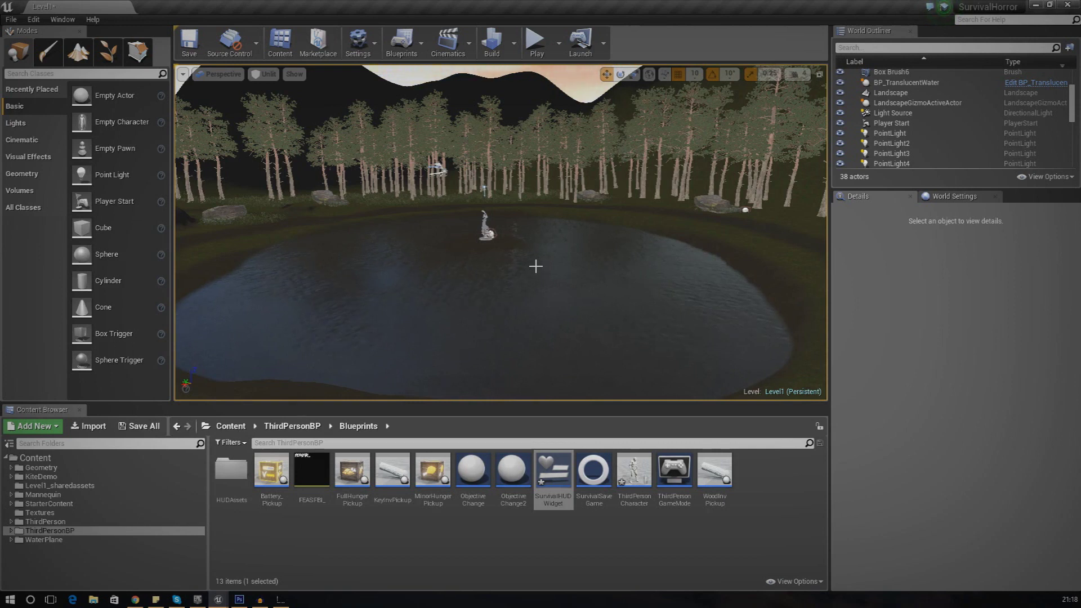
right_click_drag(536, 265, 369, 340)
key("w")
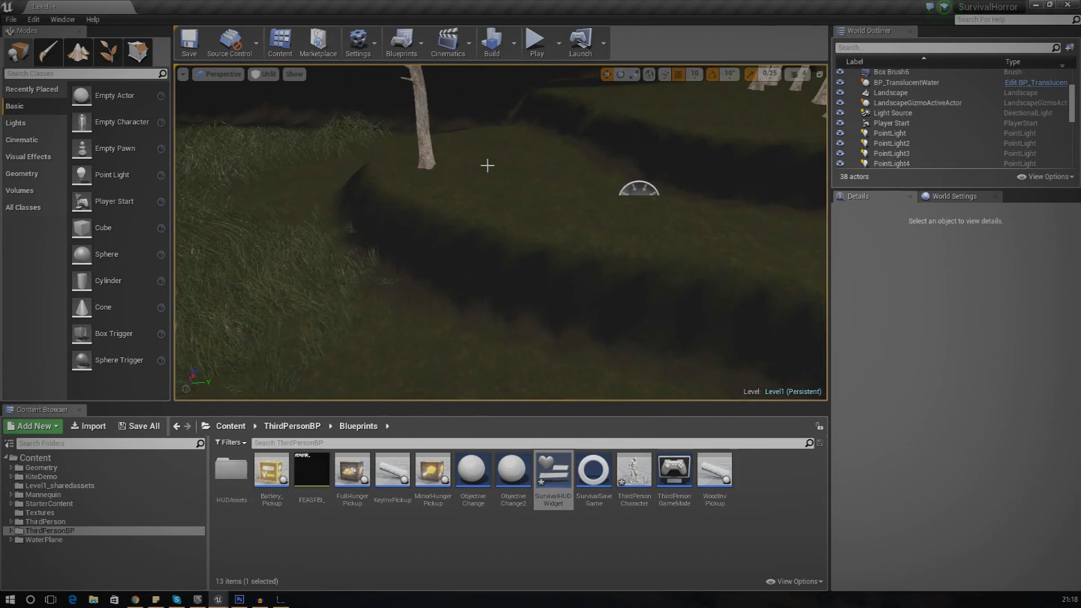
mouse_move(565, 272)
right_mouse_down()
mouse_move(647, 248)
mouse_move(664, 225)
mouse_move(576, 280)
right_mouse_up()
key("w")
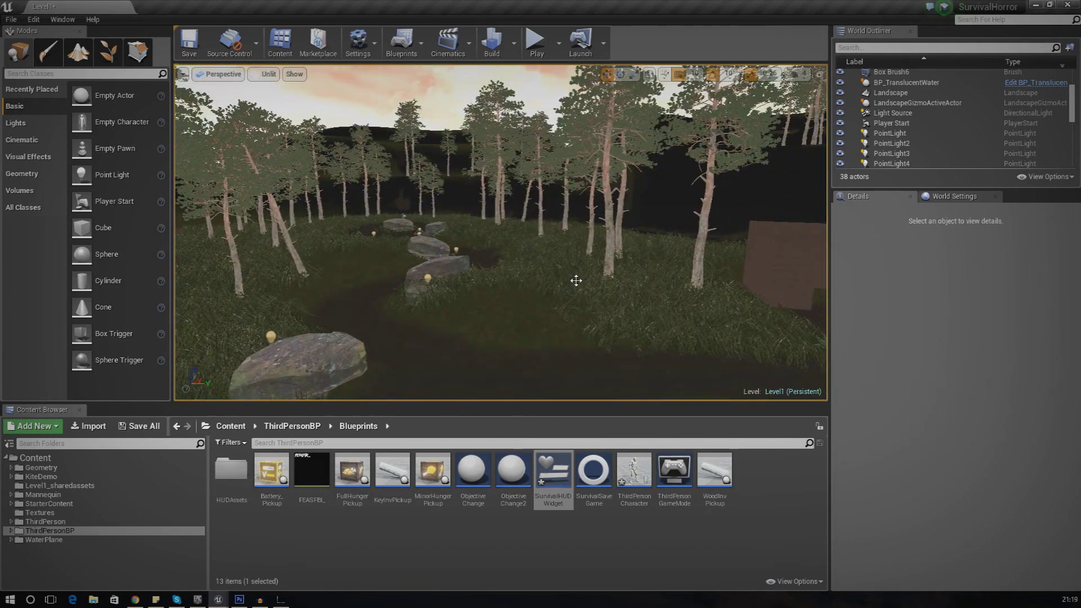